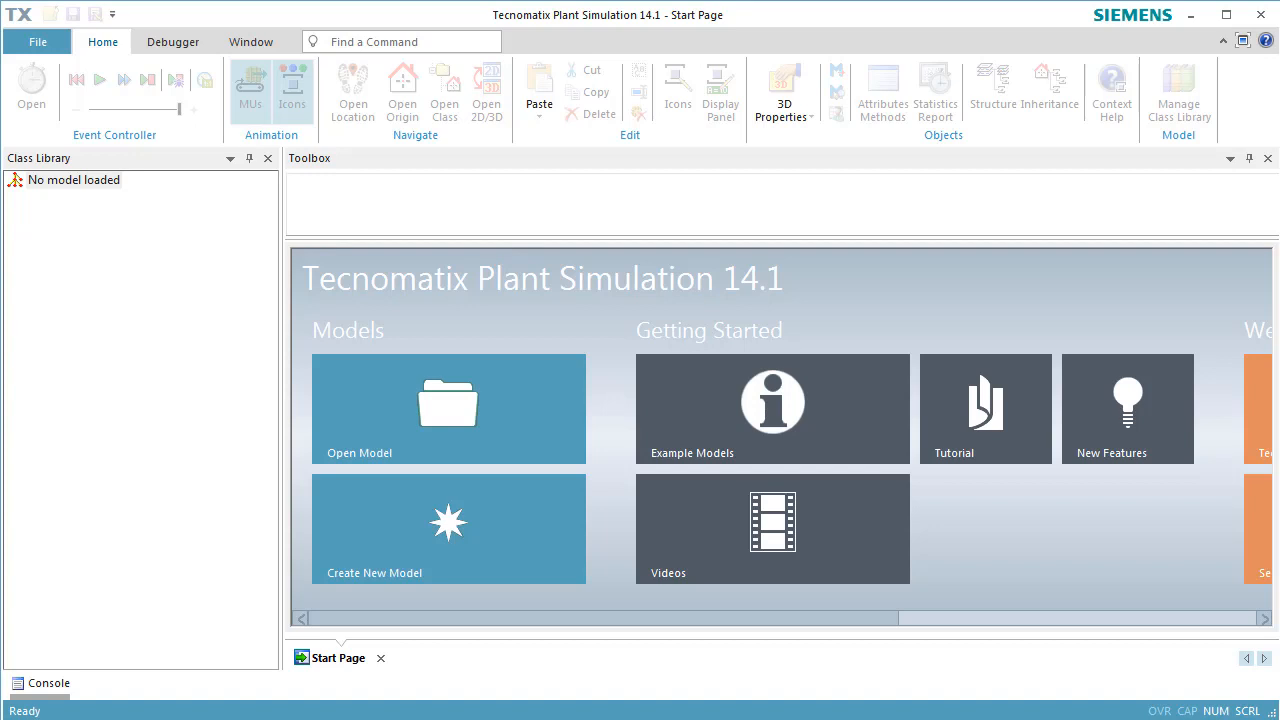
Step: Create a new 3D model and open the existing frame in the UserObjects folder
left_click(531, 510)
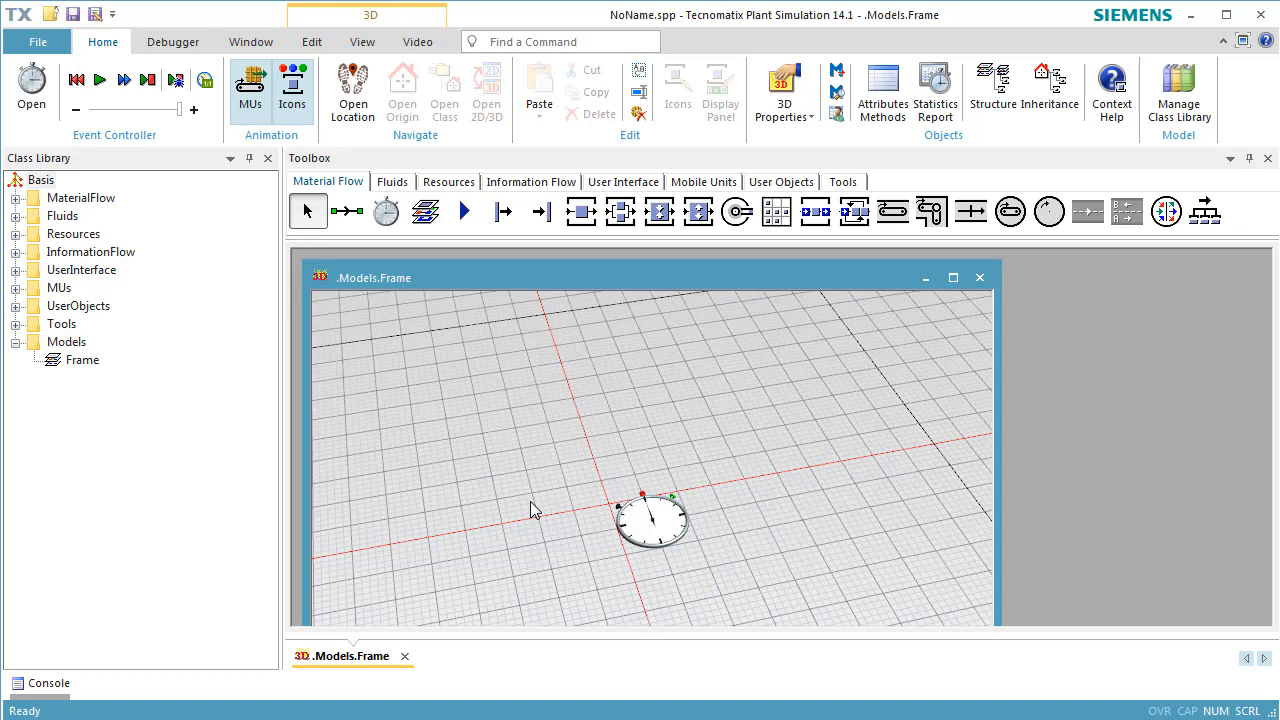
left_click(15, 307)
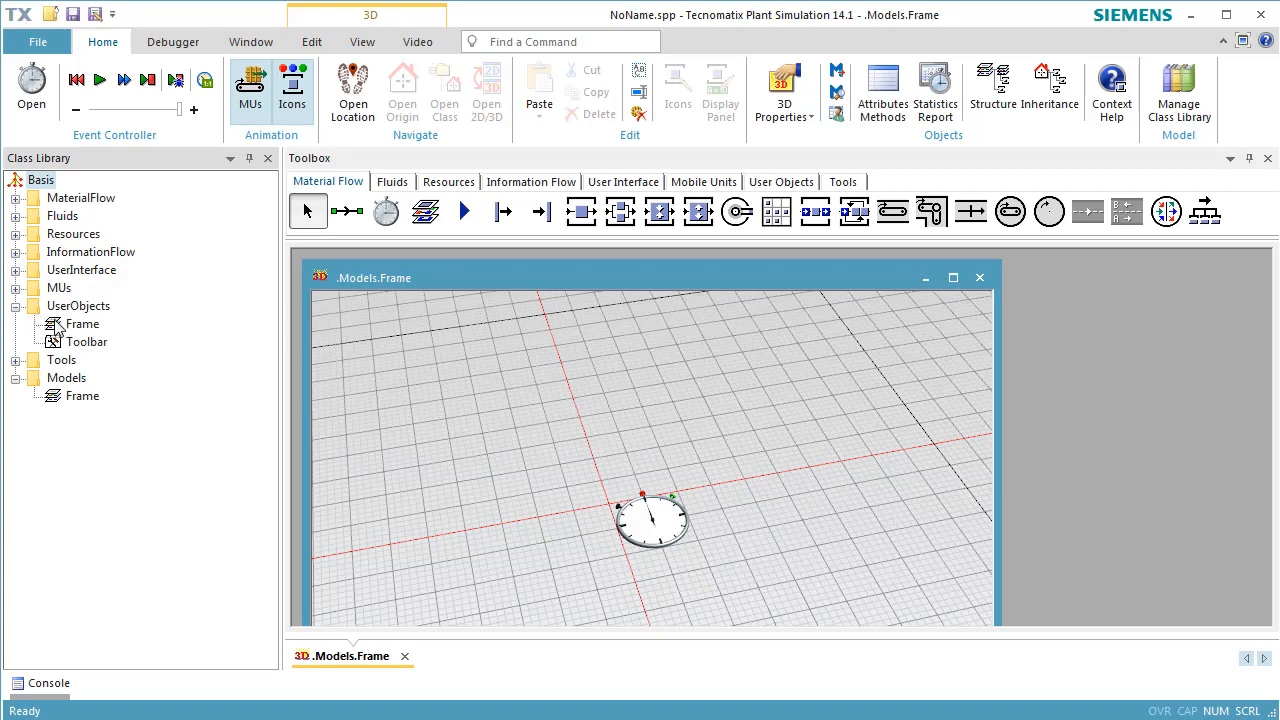
double_click(57, 330)
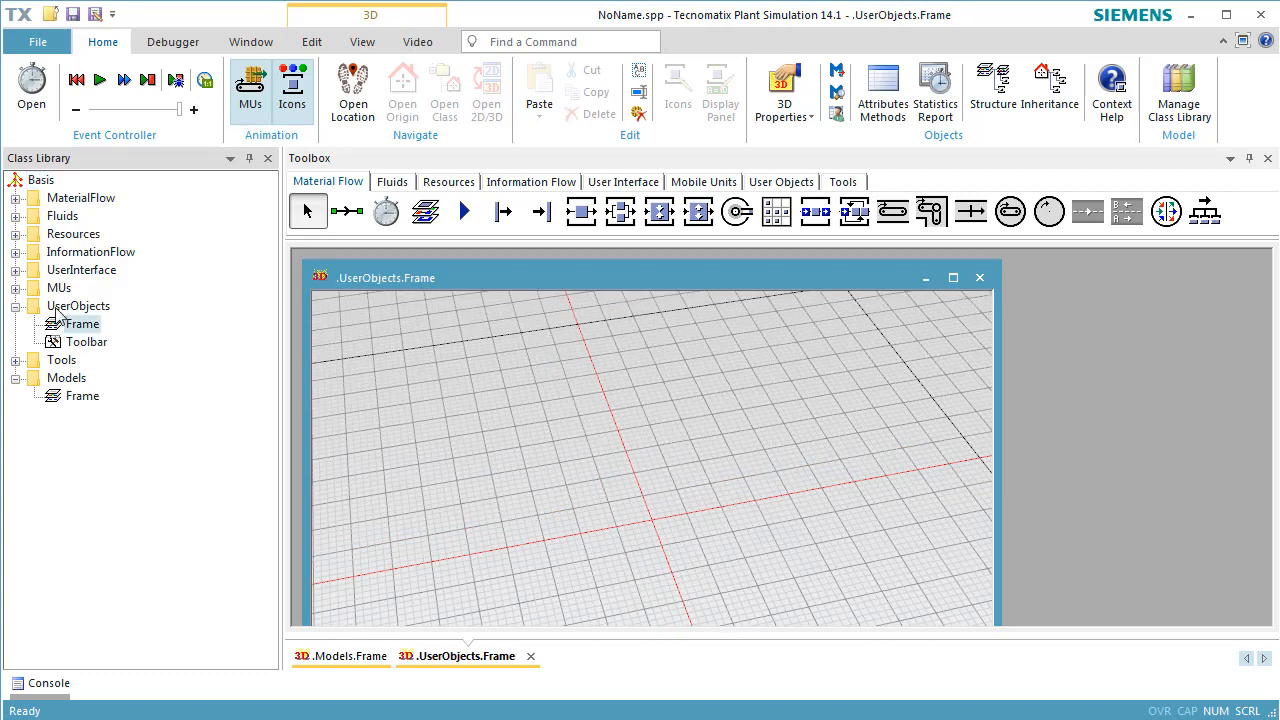
Step: Add a second frame to the UserObjects folder, accepting its default name
left_click(57, 310)
right_click(57, 316)
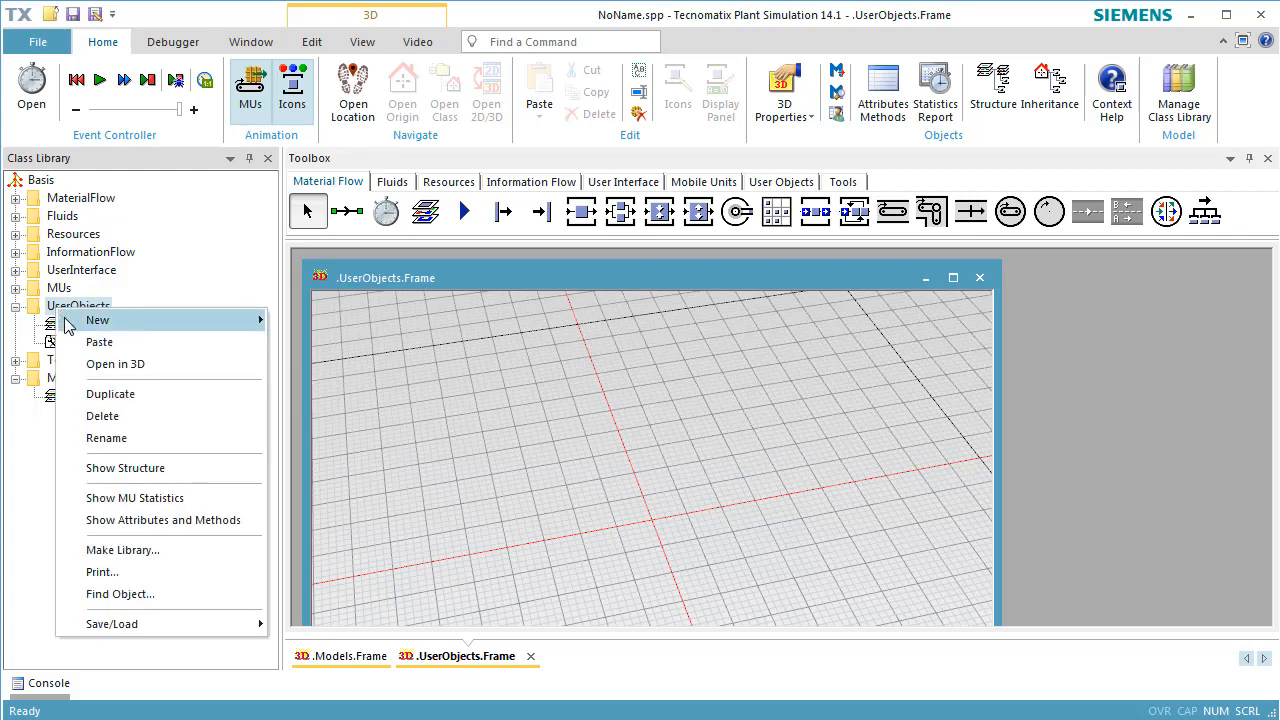
mouse_move(136, 325)
left_click(313, 342)
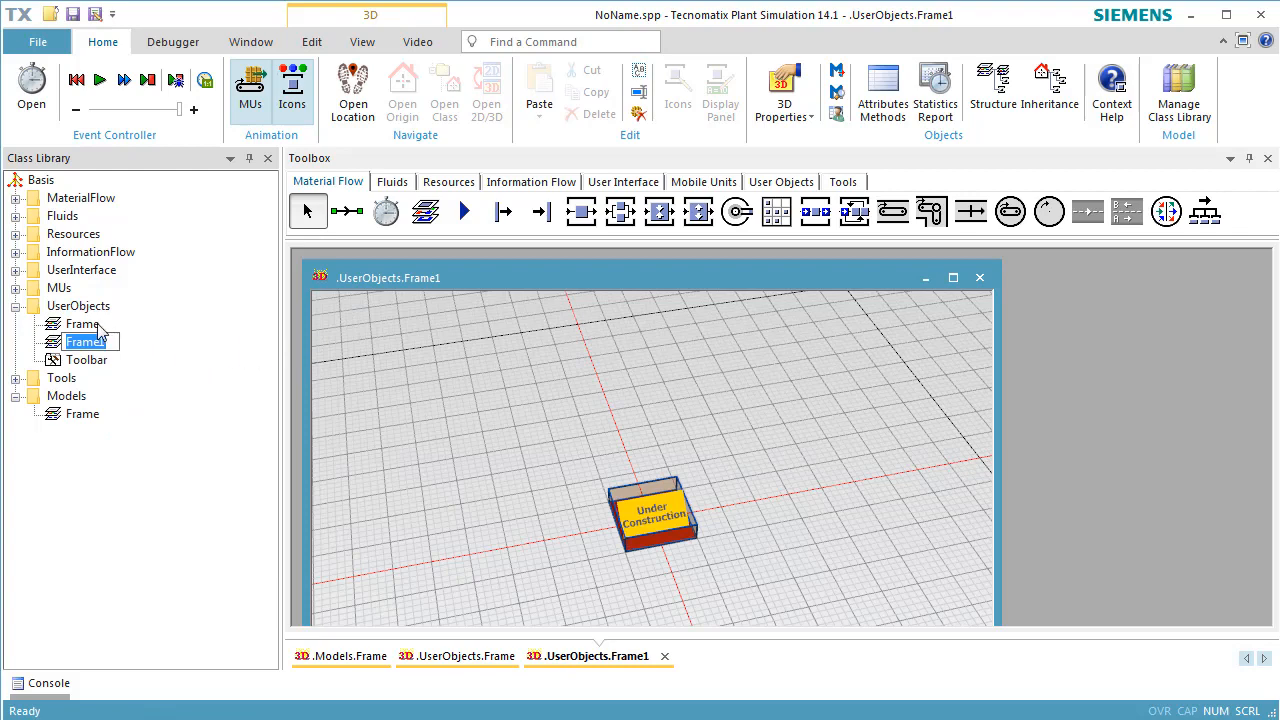
key("Return")
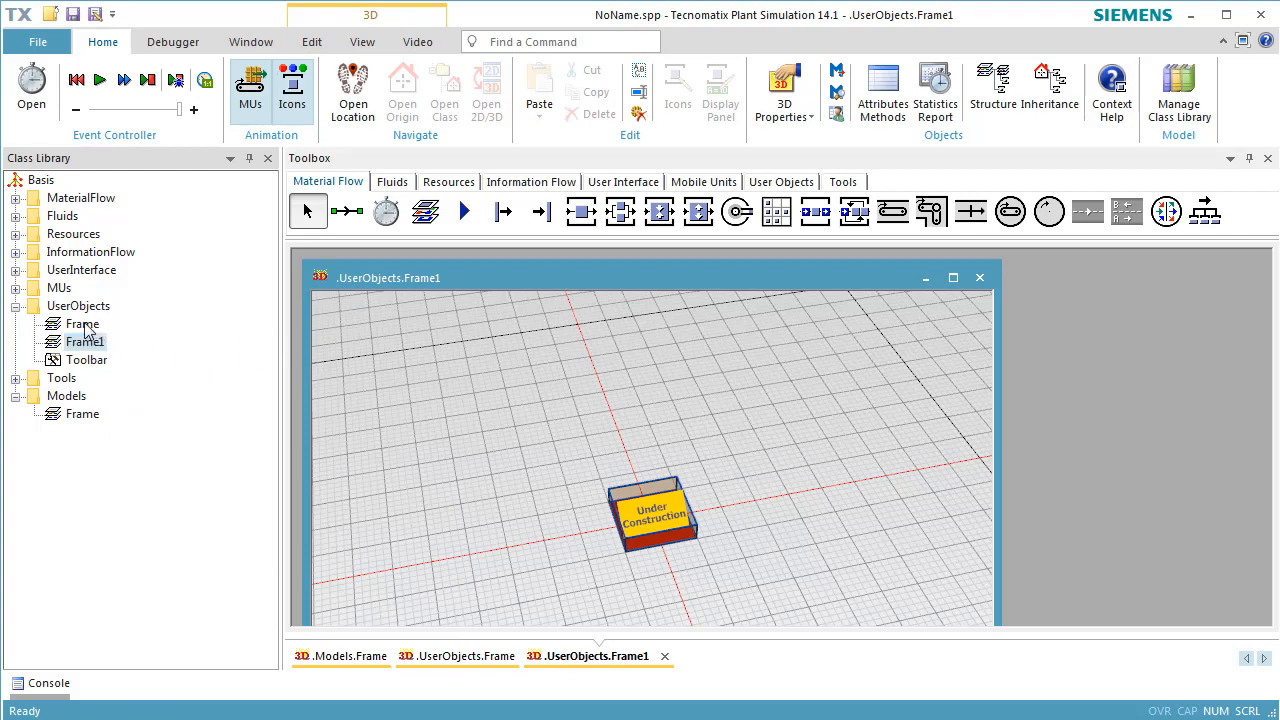
Step: Rename the original frame in the UserObjects folder to MyStation
left_click(85, 327)
key("F2")
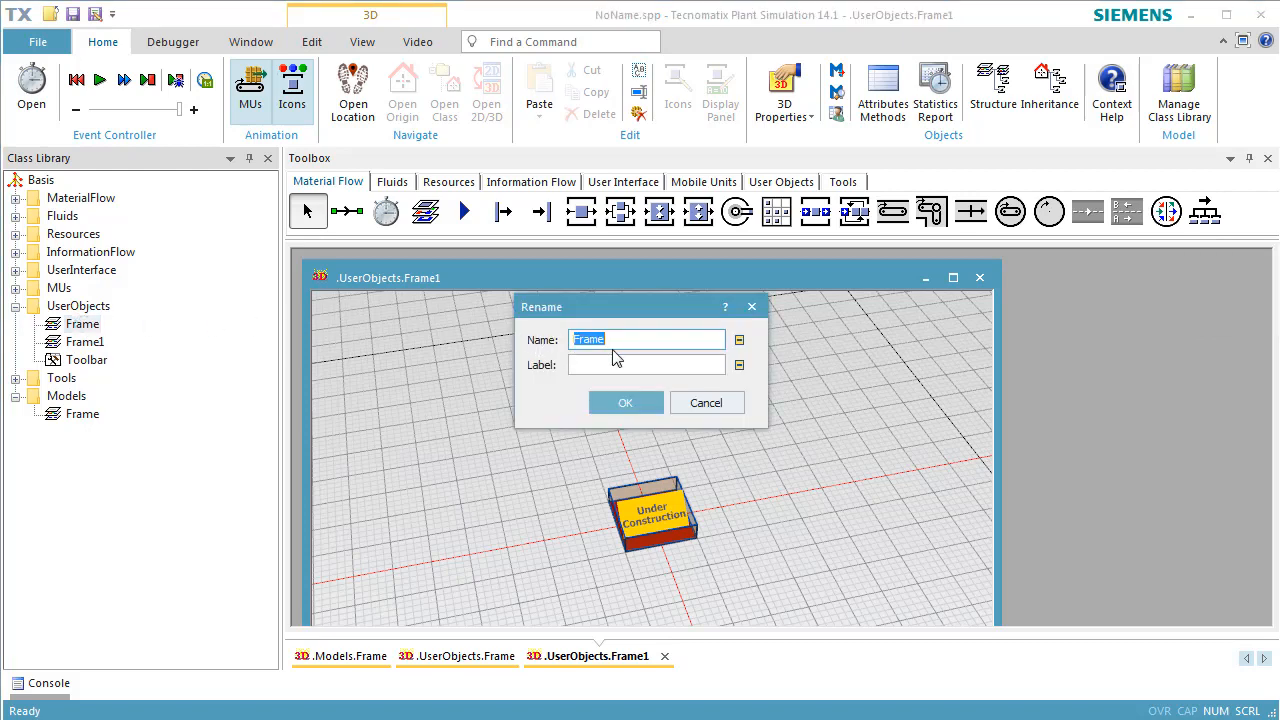
type("MyStation")
left_click(650, 402)
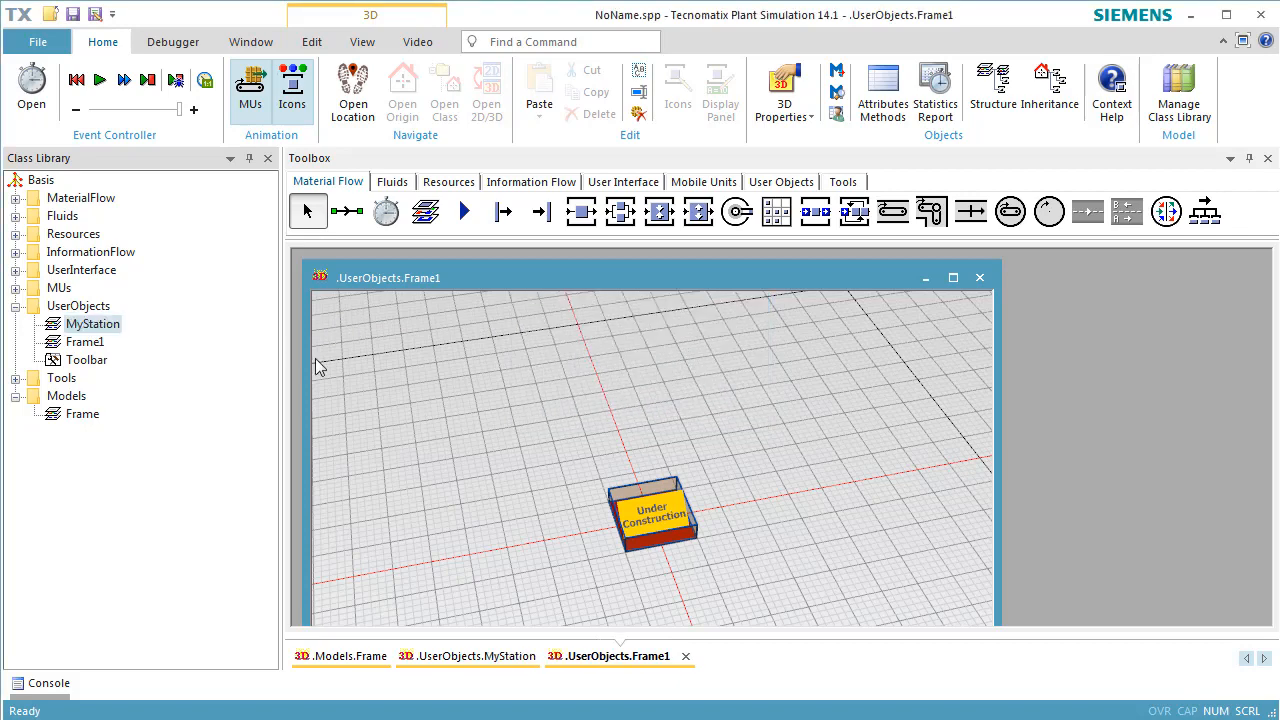
Step: Open the MyStation frame in a maximized window and turn on its Planning View
double_click(116, 335)
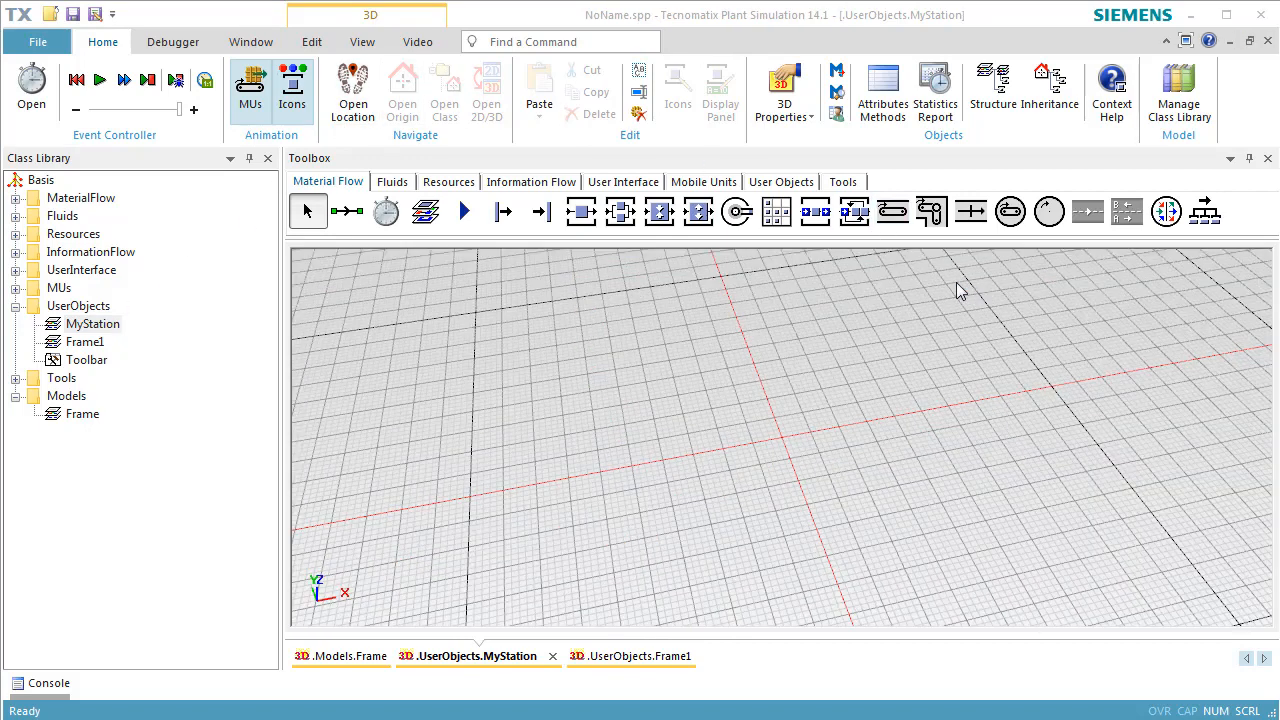
left_click(953, 278)
left_click(362, 42)
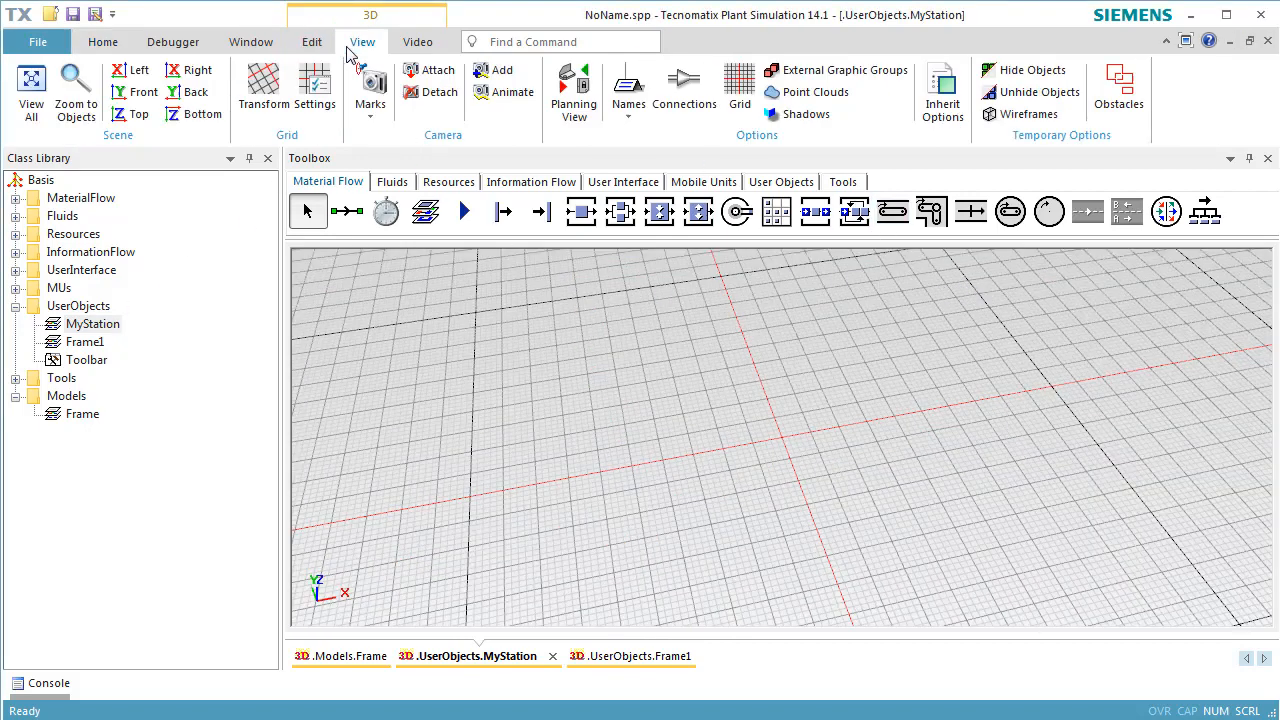
left_click(575, 110)
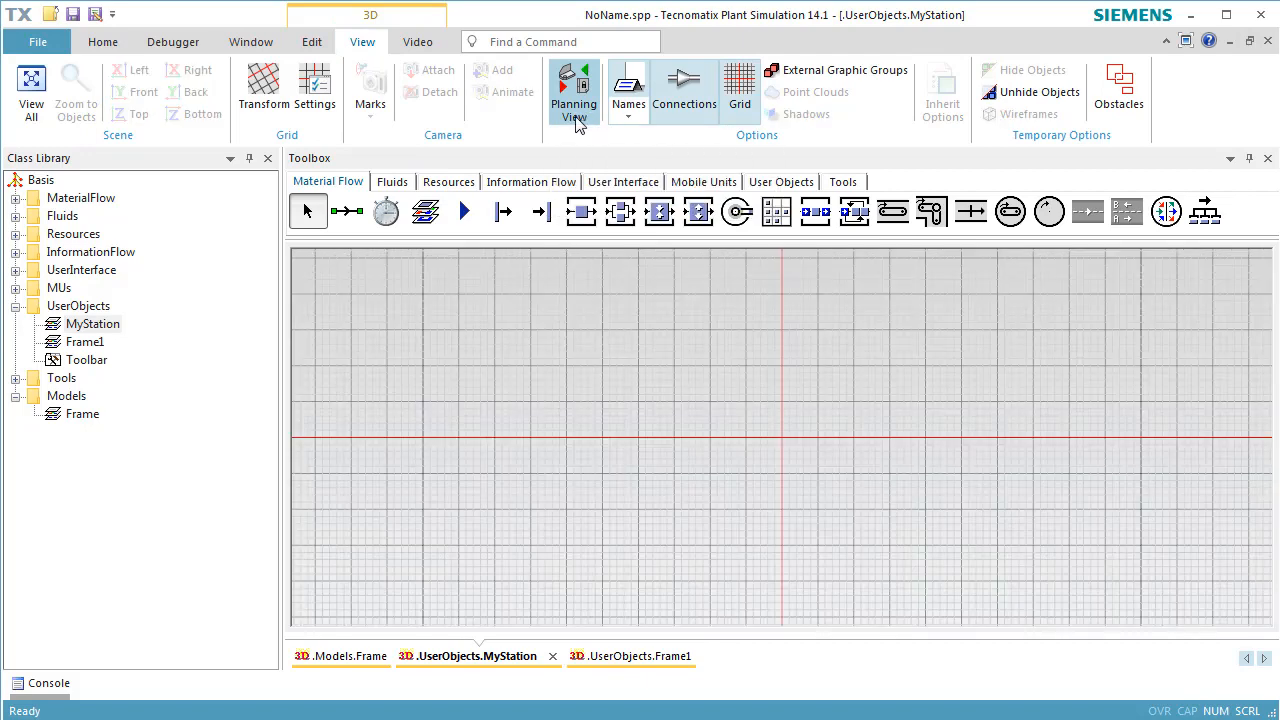
Step: Insert a single processing station at the grid origin and a Buffer directly adjoining it on each side along the X axis
left_click(581, 211)
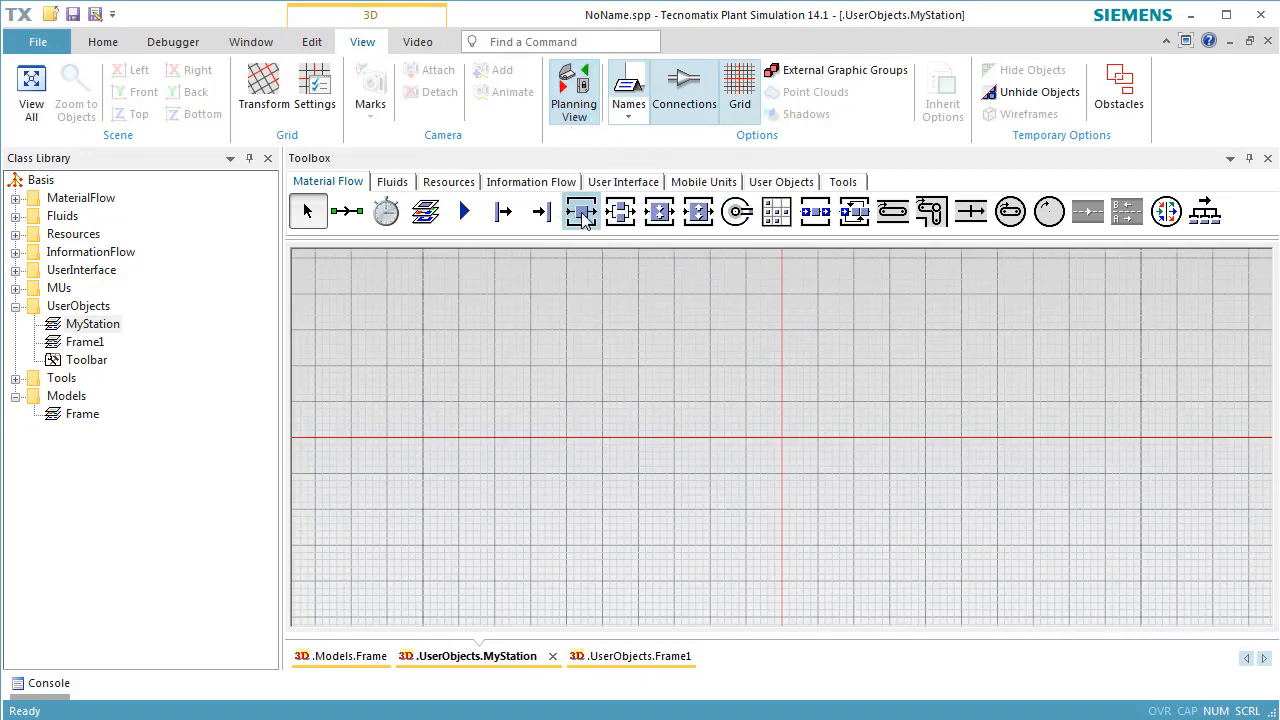
left_click(778, 443)
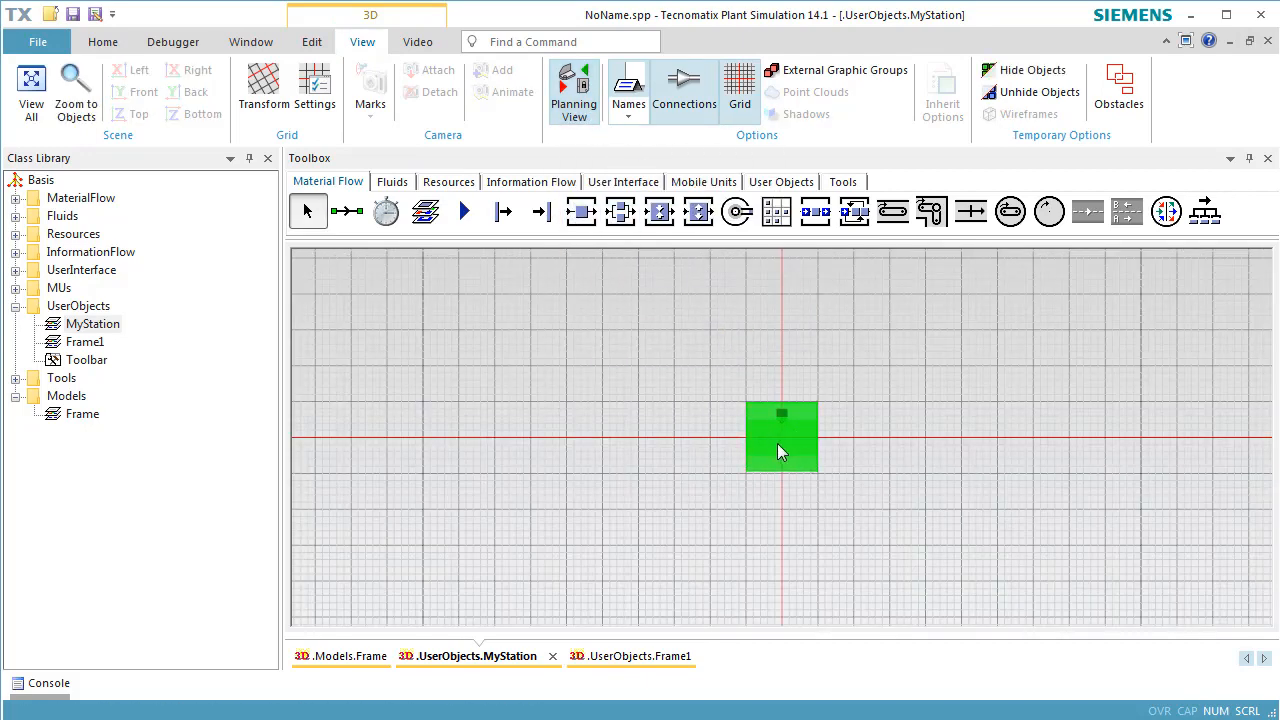
left_click(814, 215)
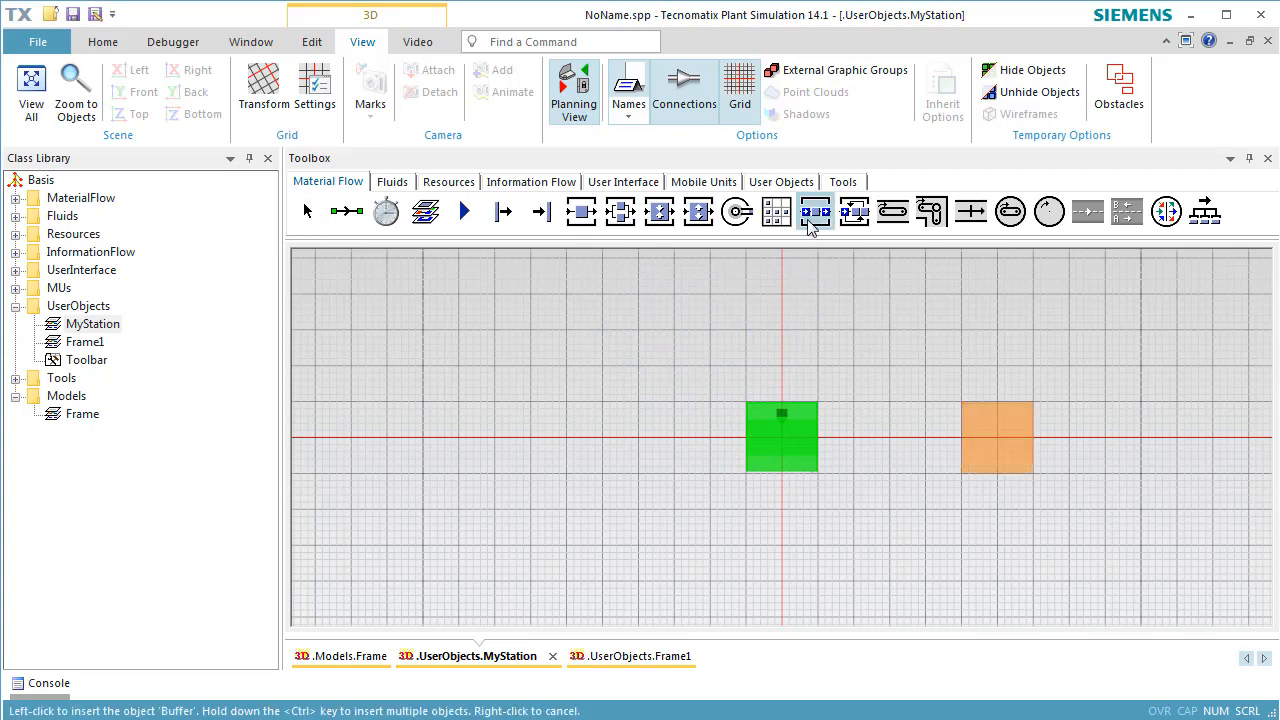
left_click(720, 433, "ctrl")
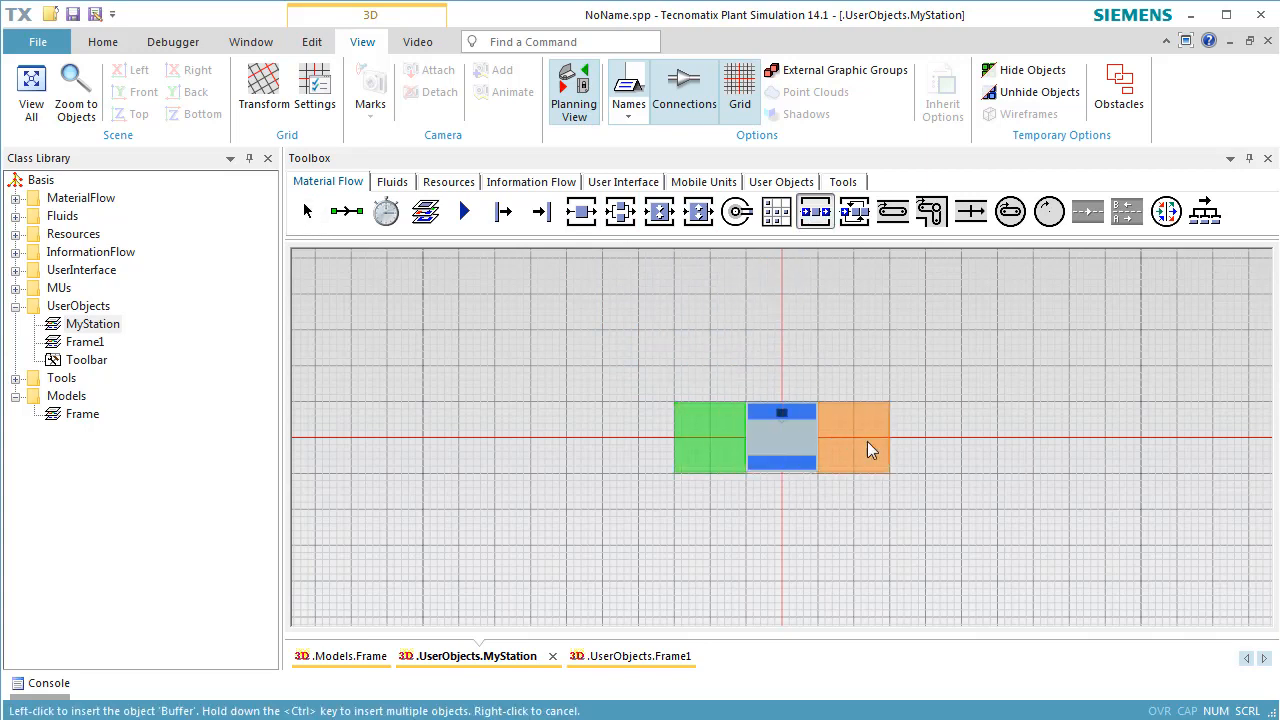
left_click(857, 440, "ctrl")
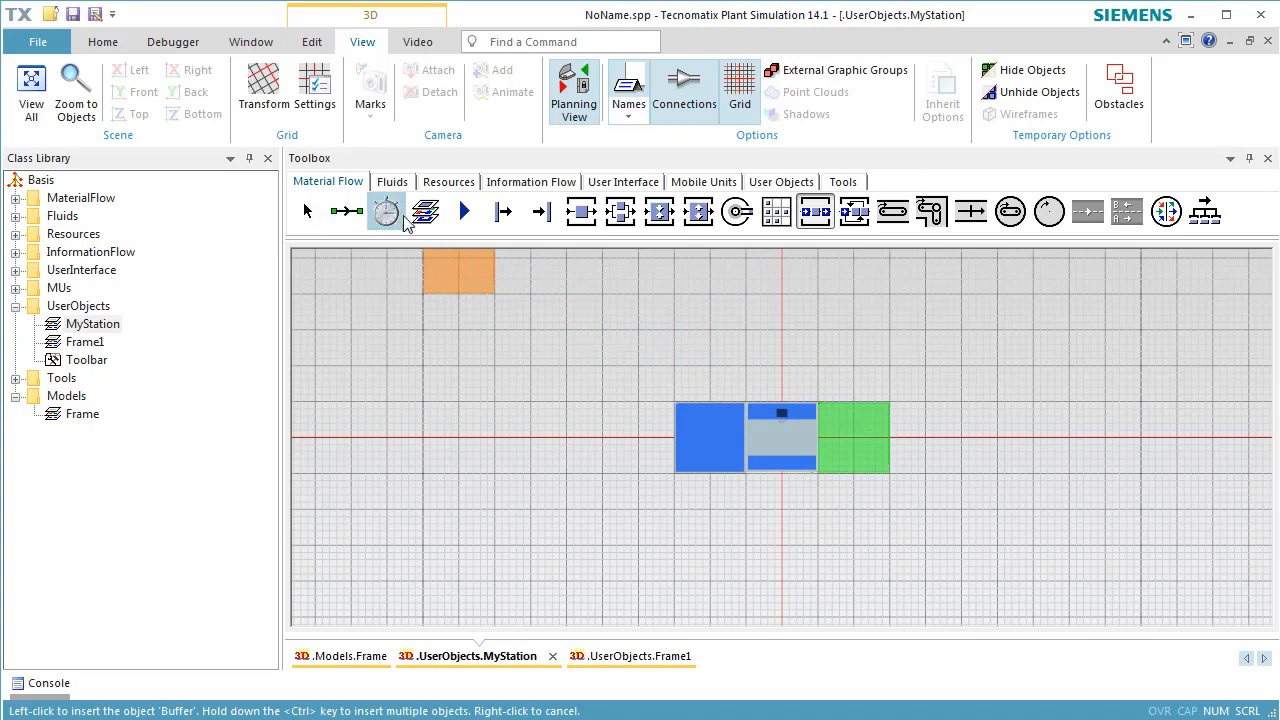
Step: Place an Interface at the middle of each buffer's outer edge, one for entry and one for exit
left_click(464, 211)
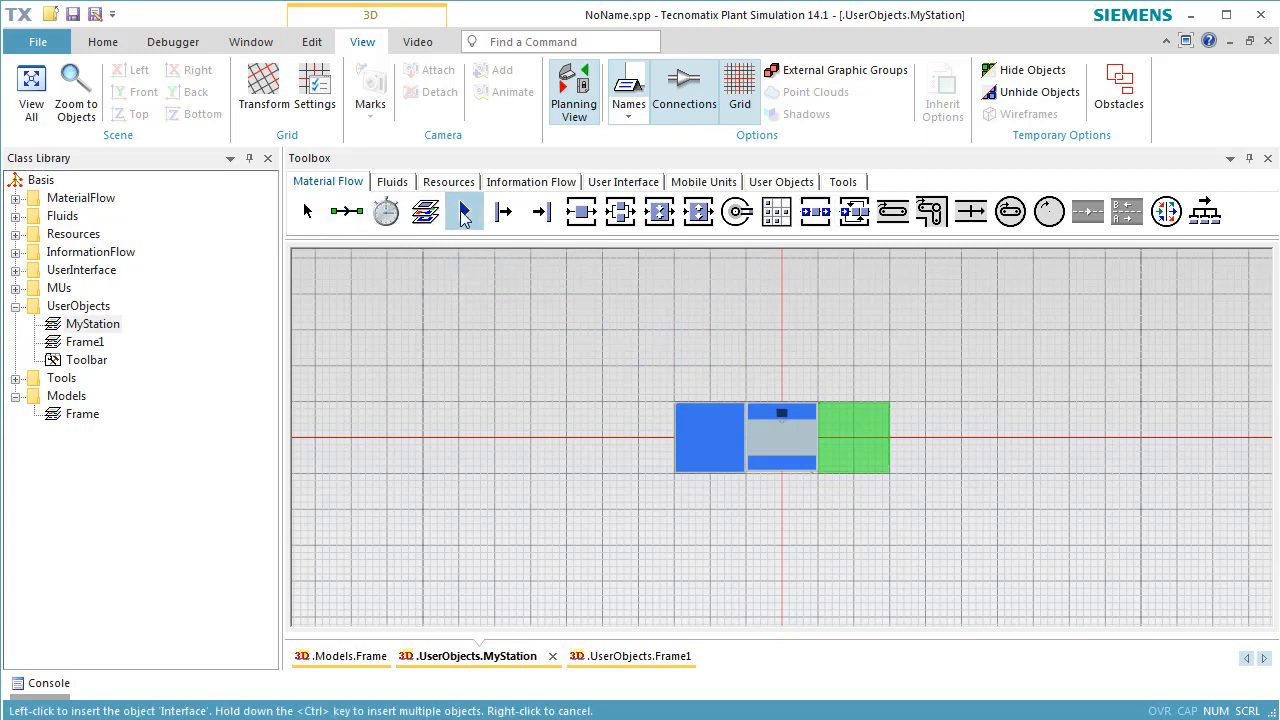
left_click(668, 435, "ctrl")
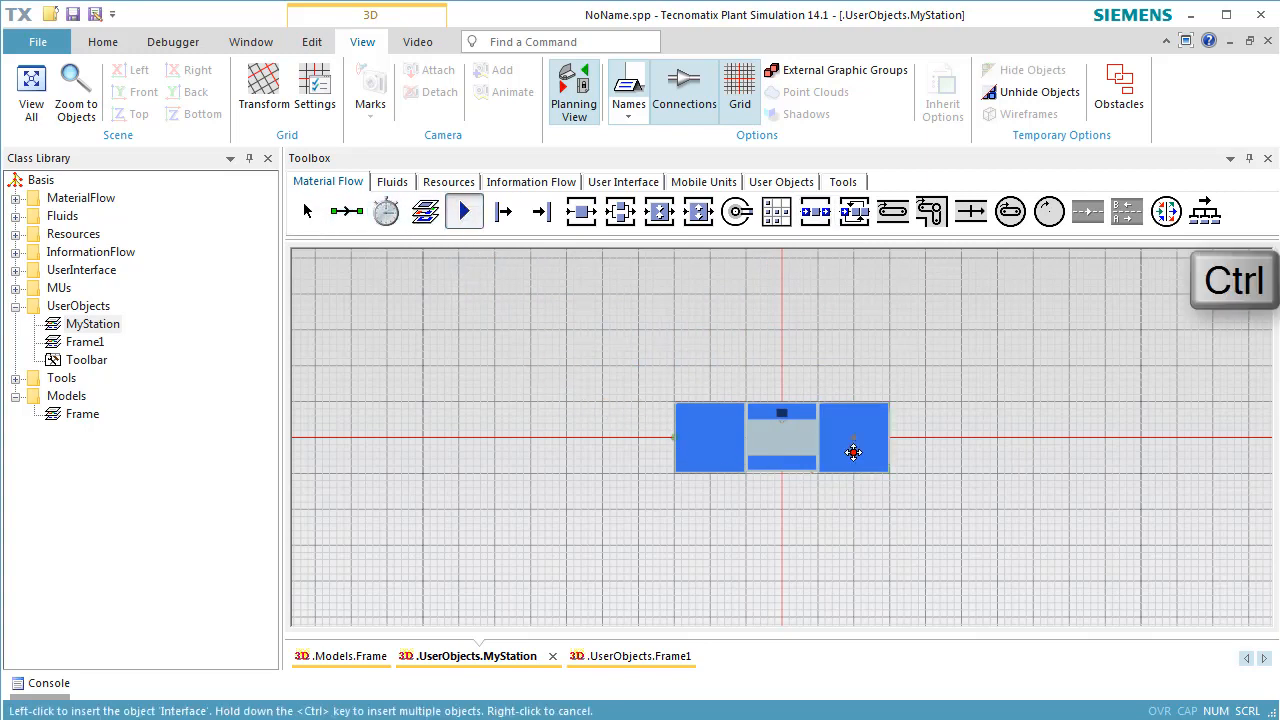
left_click(893, 439, "ctrl")
Step: Link the entry interface, first buffer, station, second buffer and exit interface in sequence with Connectors
left_click(356, 224)
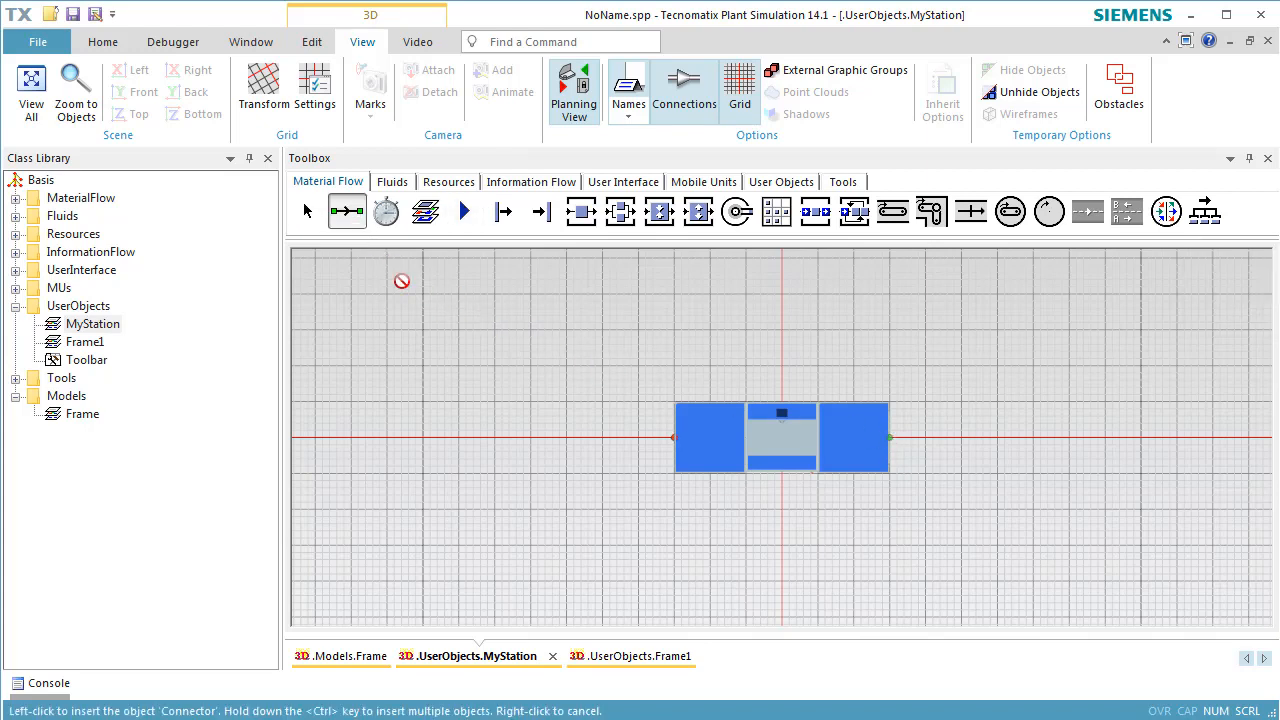
left_click(671, 437, "ctrl")
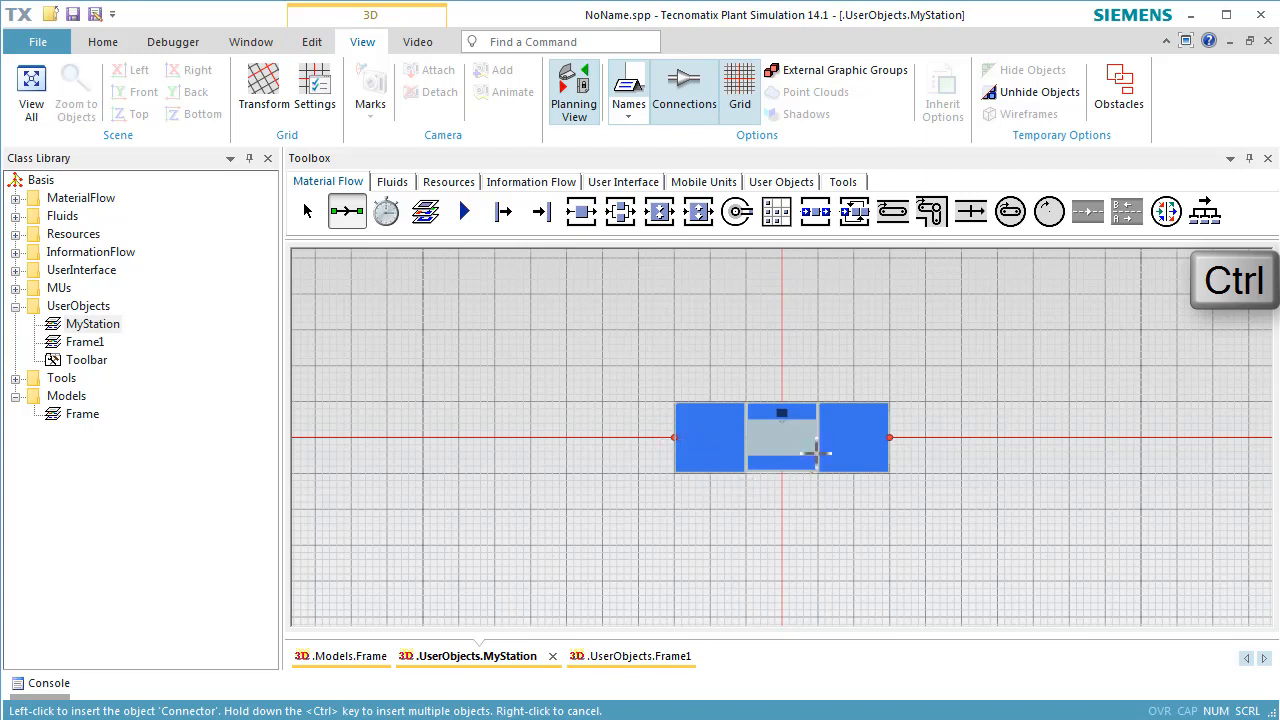
left_click(888, 437)
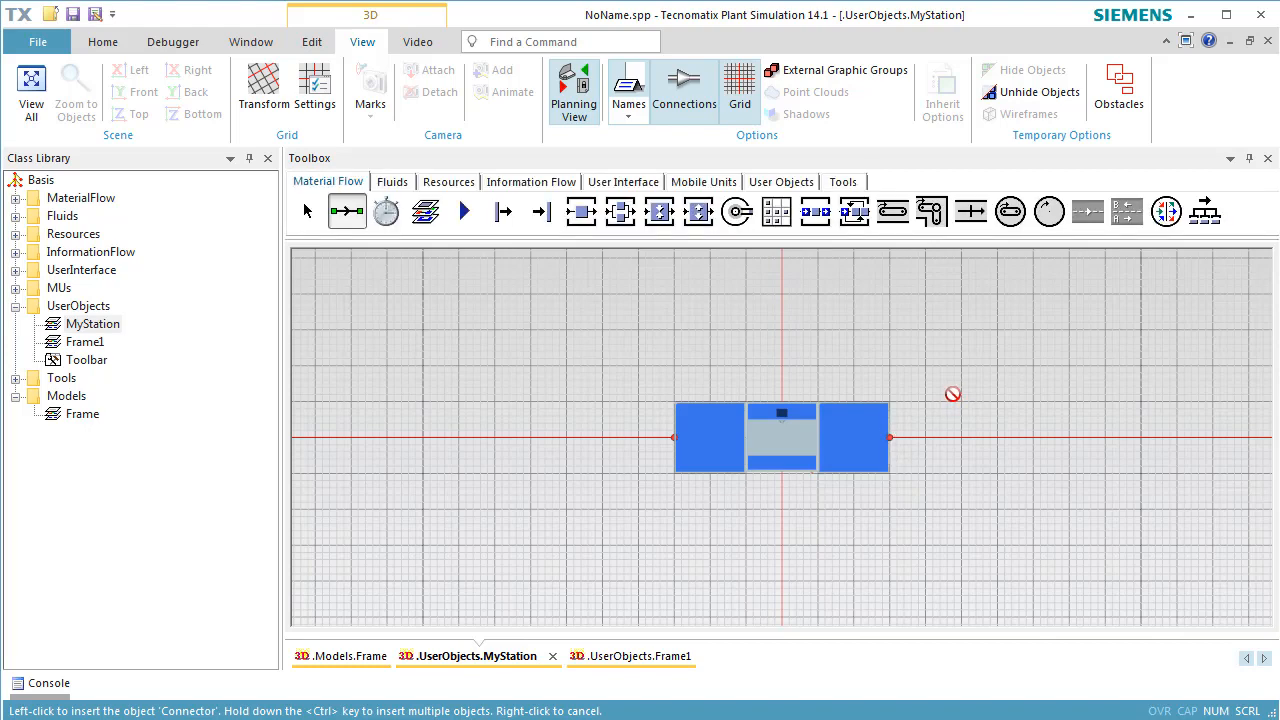
Step: Create a fence 6 m wide and 3 m deep, placing it on the X axis directly before the first buffer
left_click(316, 44)
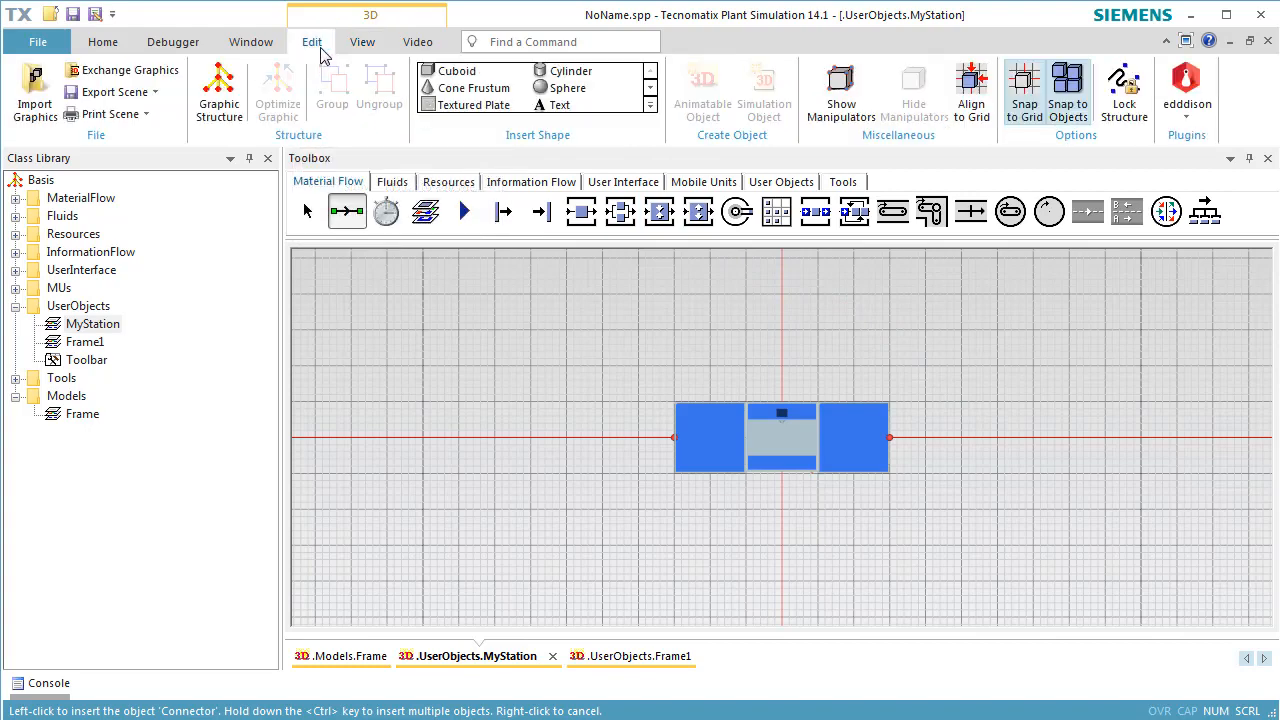
left_click(650, 104)
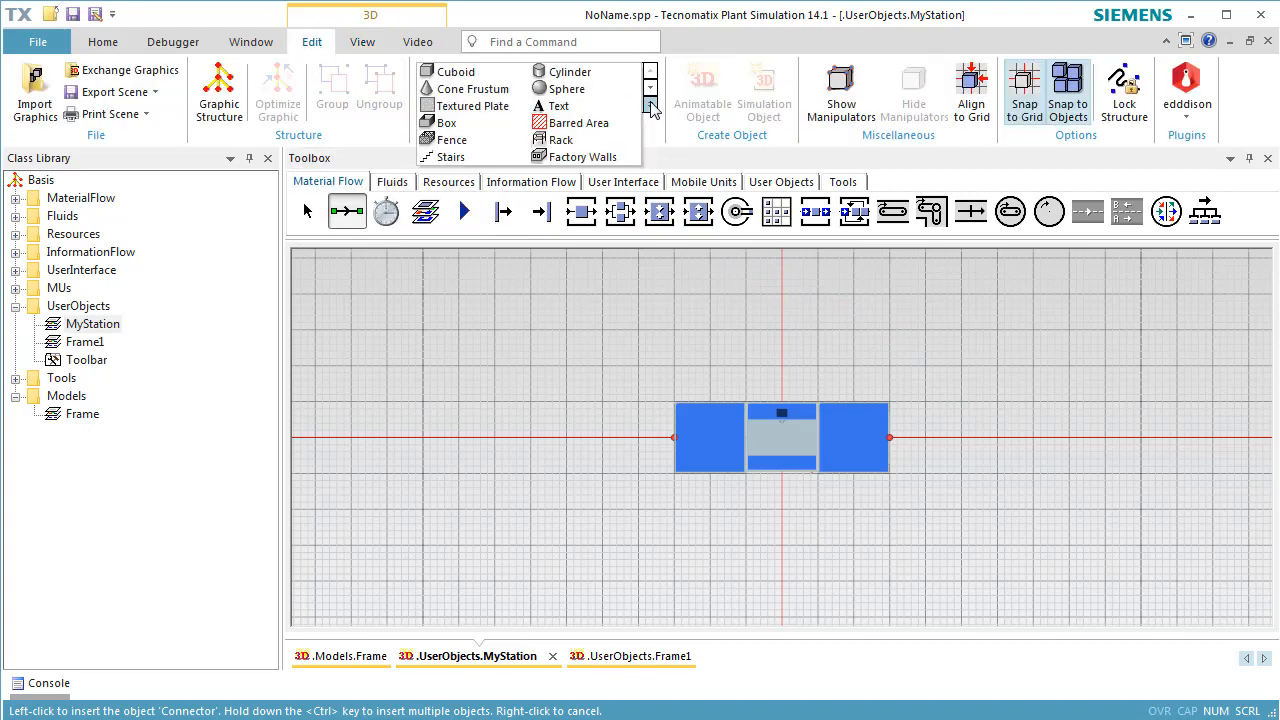
left_click(452, 140)
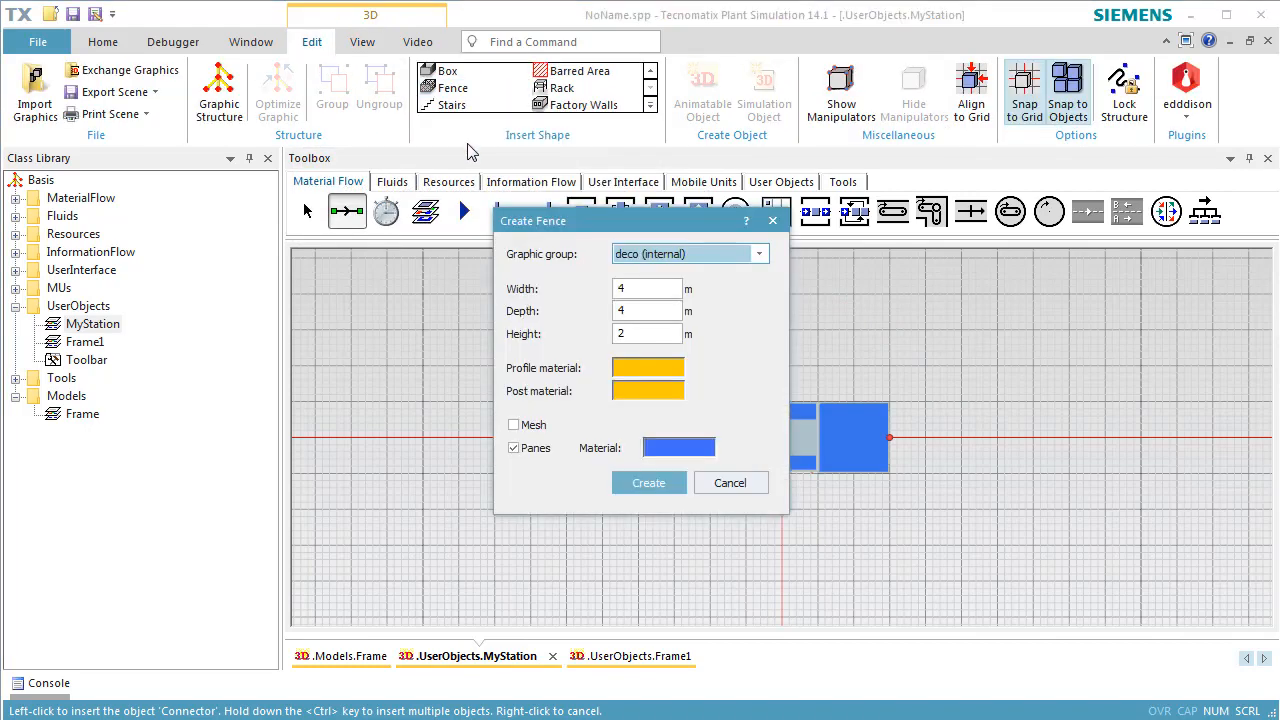
double_click(664, 290)
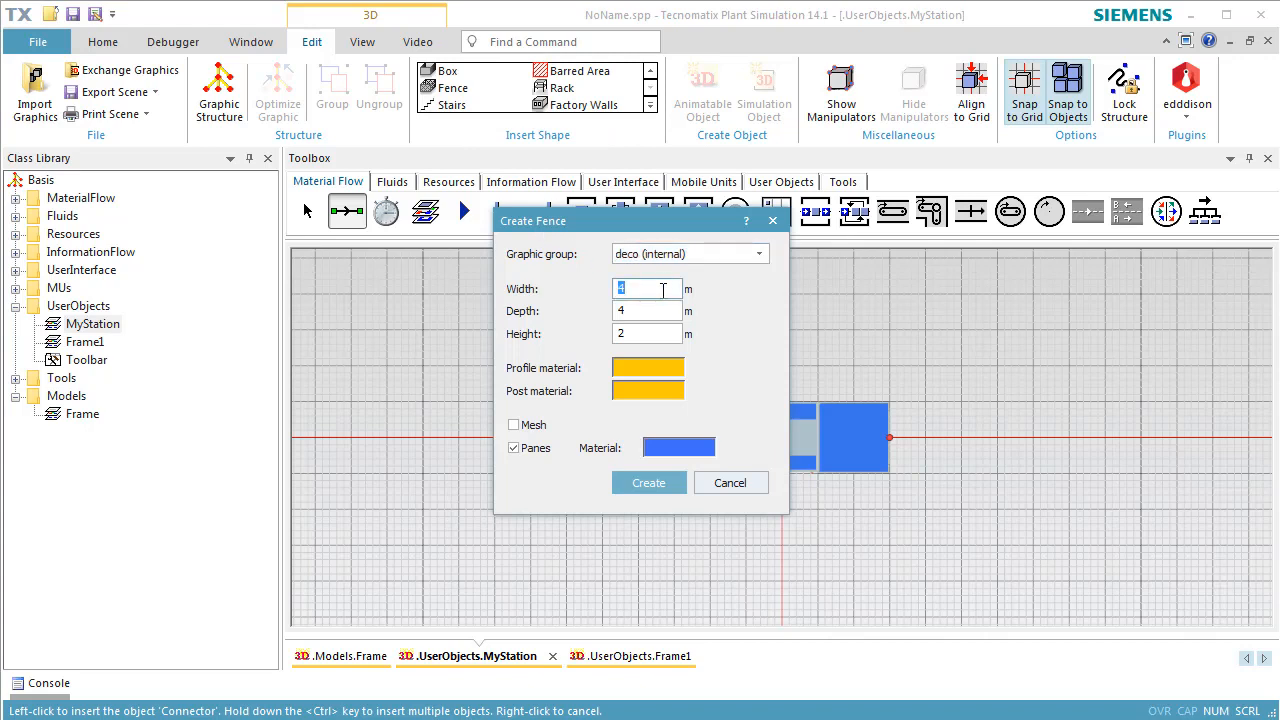
type("6")
left_click(654, 310)
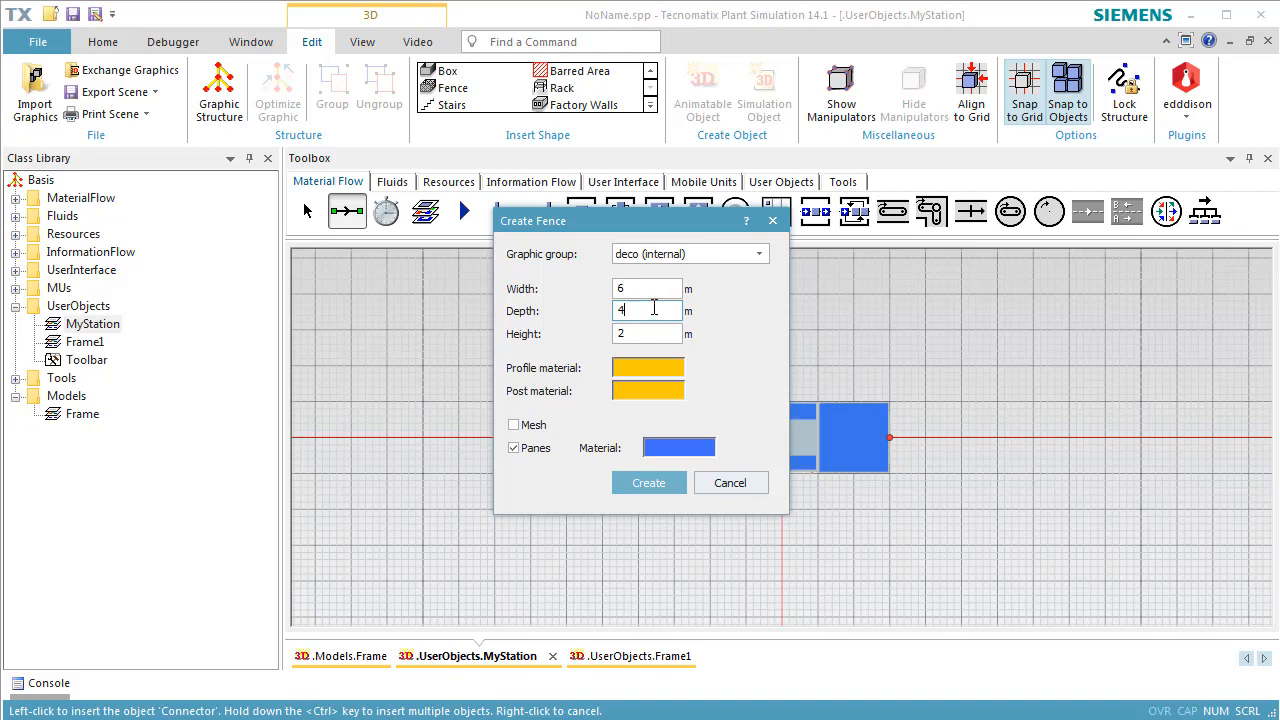
type("3")
double_click(651, 306)
type("3")
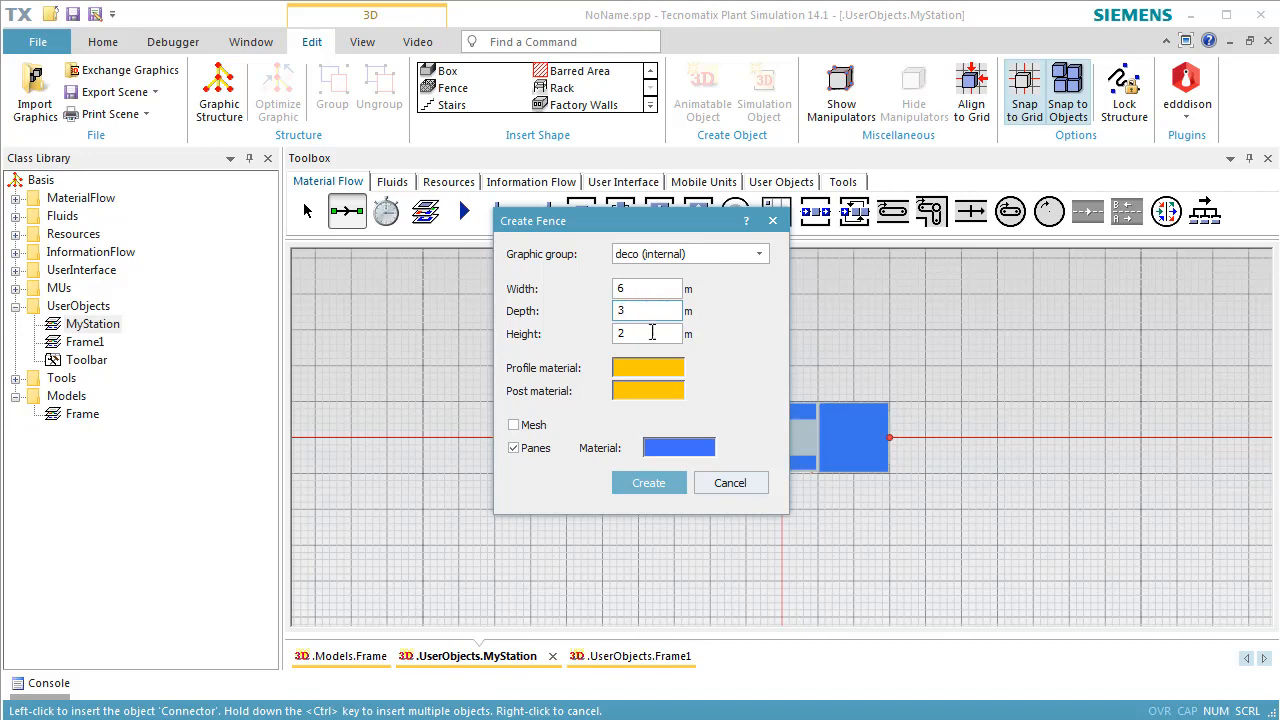
left_click(648, 483)
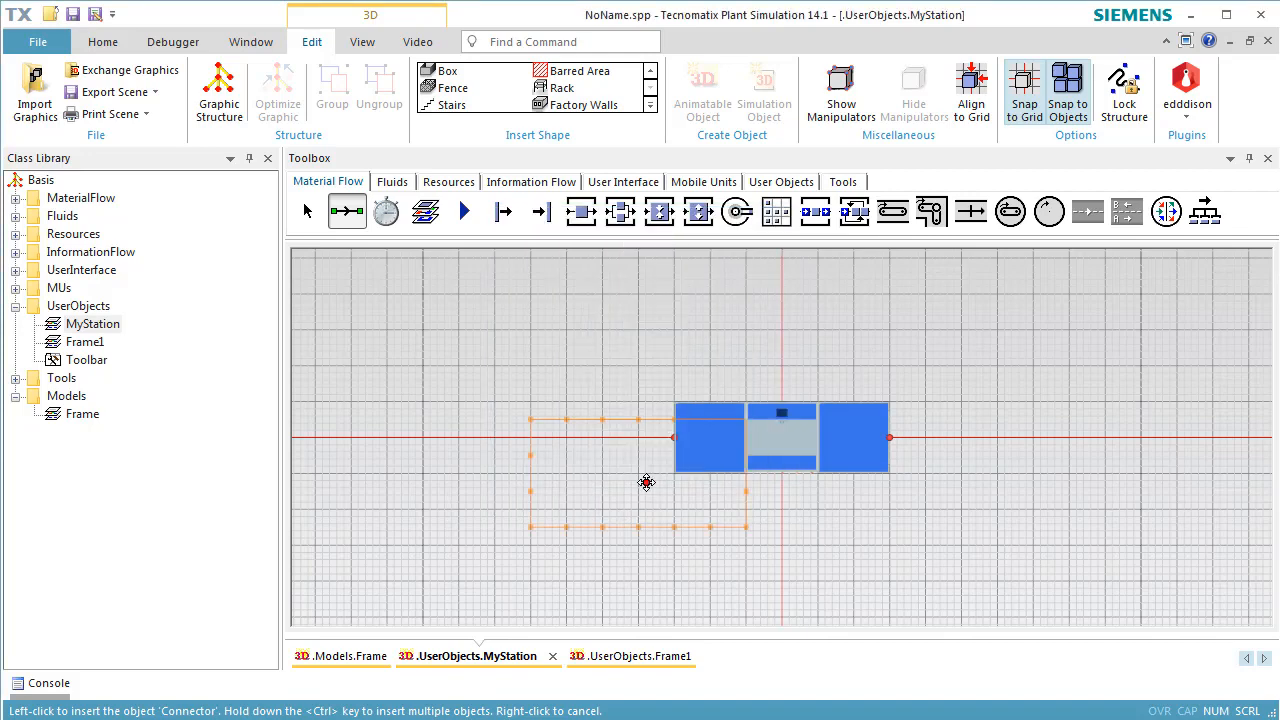
left_click(560, 452)
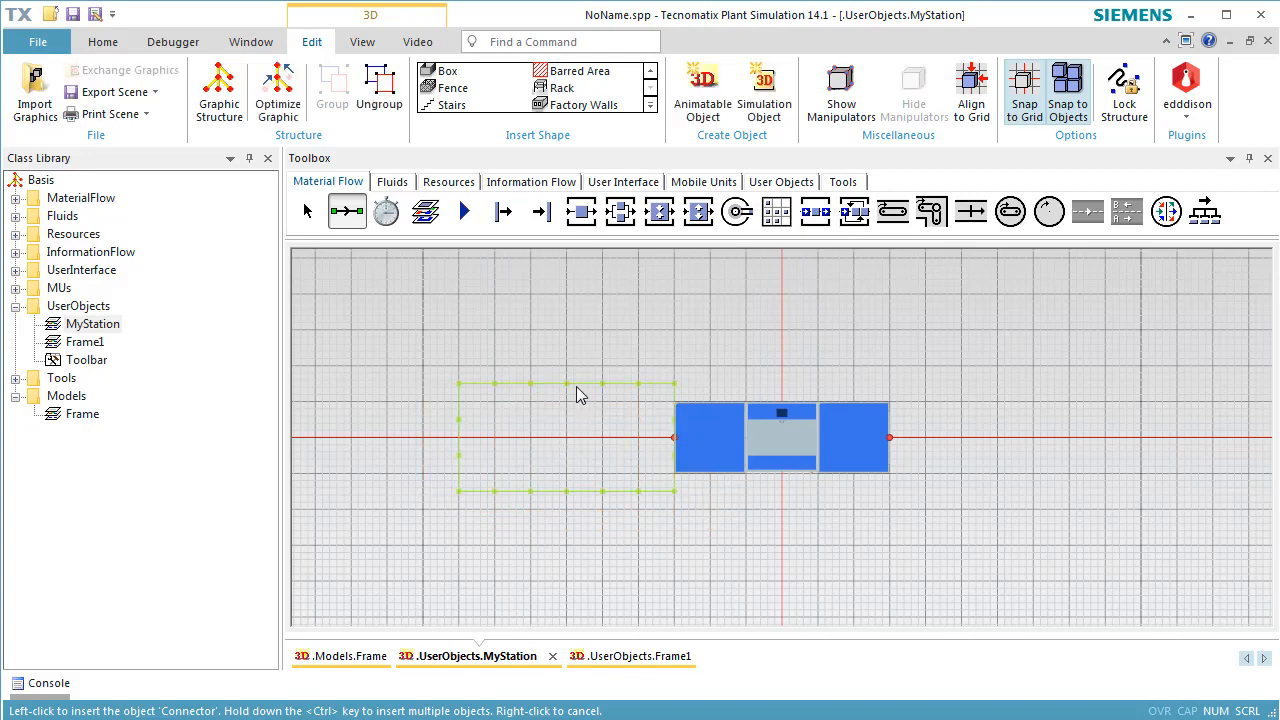
Step: Move the fence along the X axis by its own width so it encloses the station and both buffers
key("shift+Right")
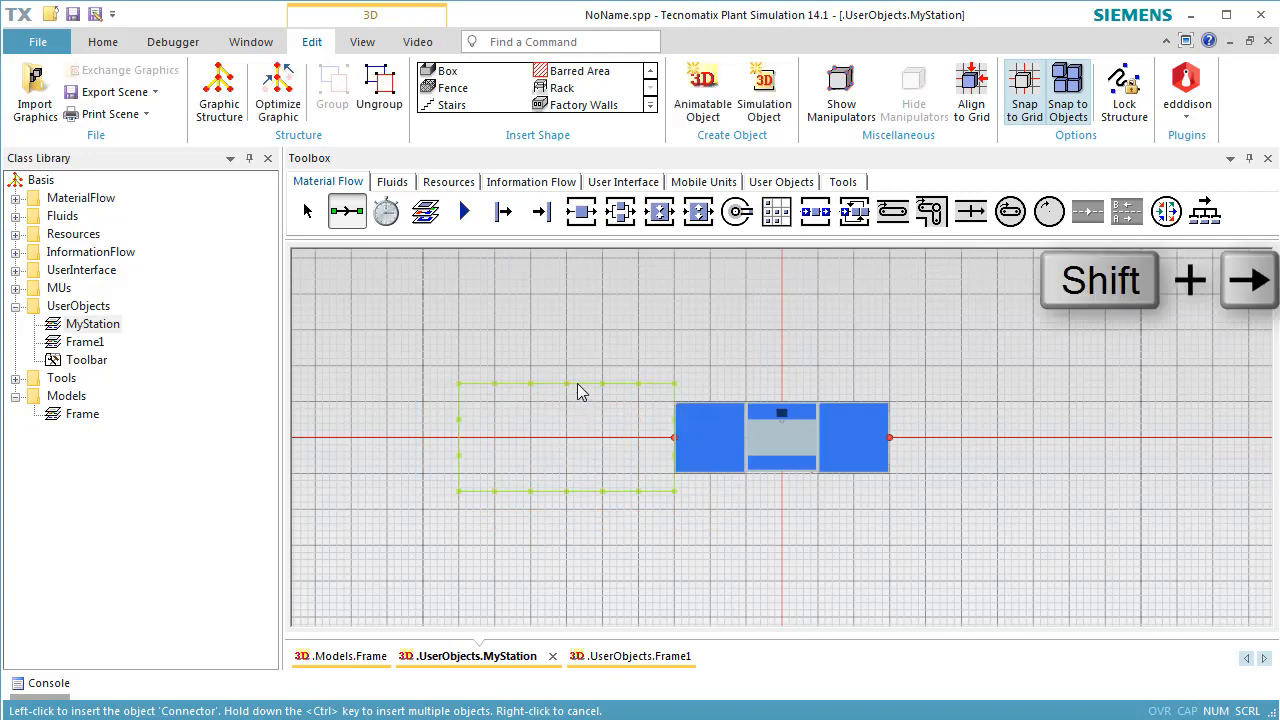
key("shift+Right")
key("shift+Right")
key("shift+Right")
key("shift+Right")
key("shift+Right")
key("shift+Right")
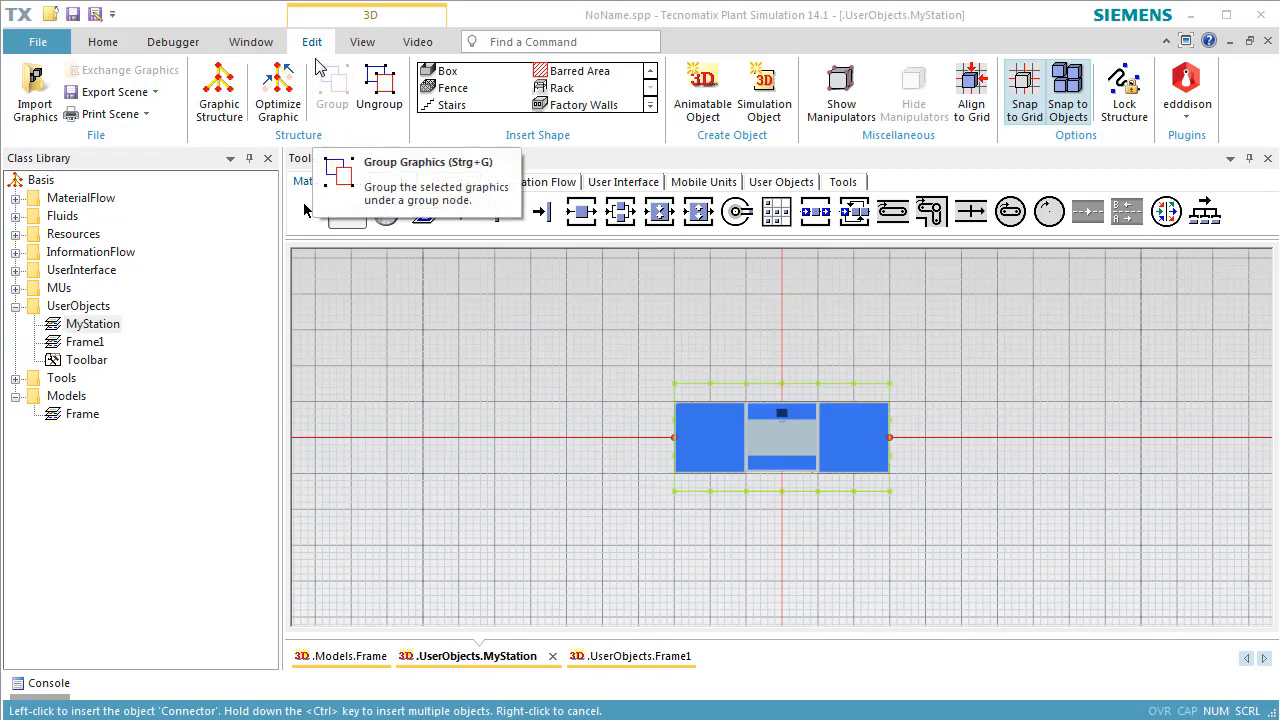
Step: Turn off the planning view and delete the middle fence panel in front of the entry interface
left_click(350, 44)
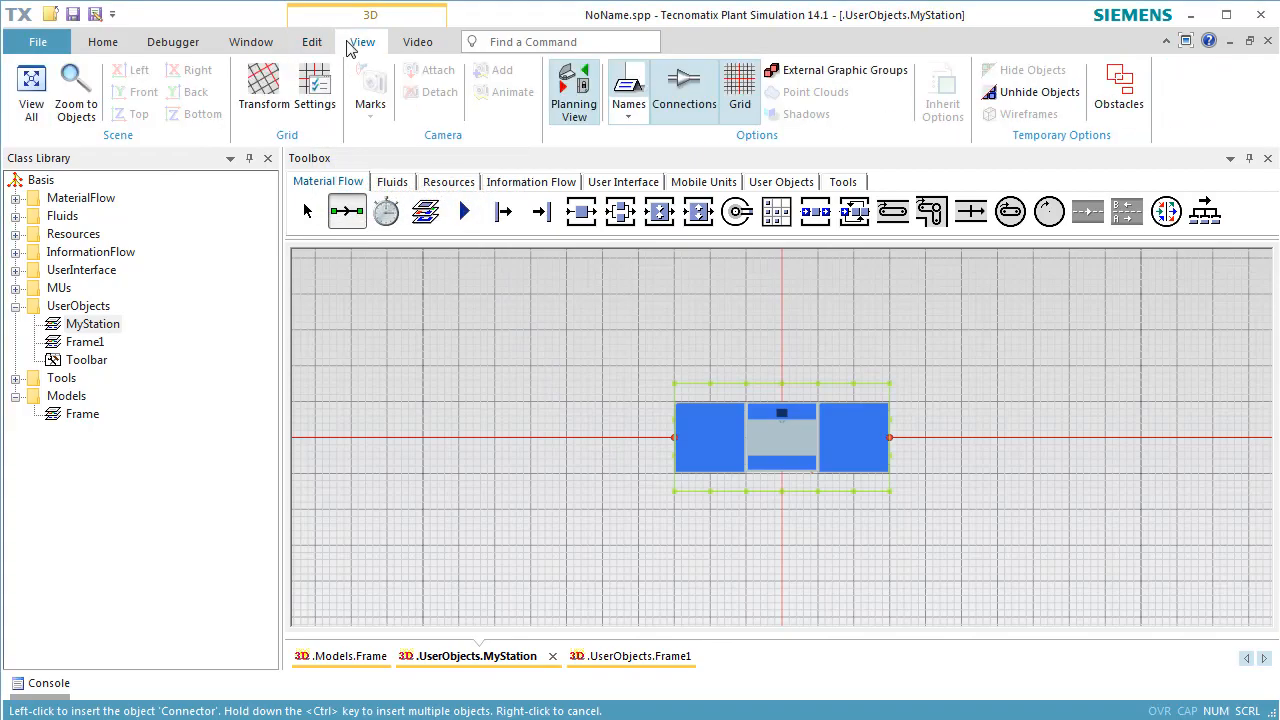
left_click(568, 116)
middle_click_drag(616, 519, 773, 412)
scroll(774, 424, "down", 1)
scroll(779, 424, "up", 5)
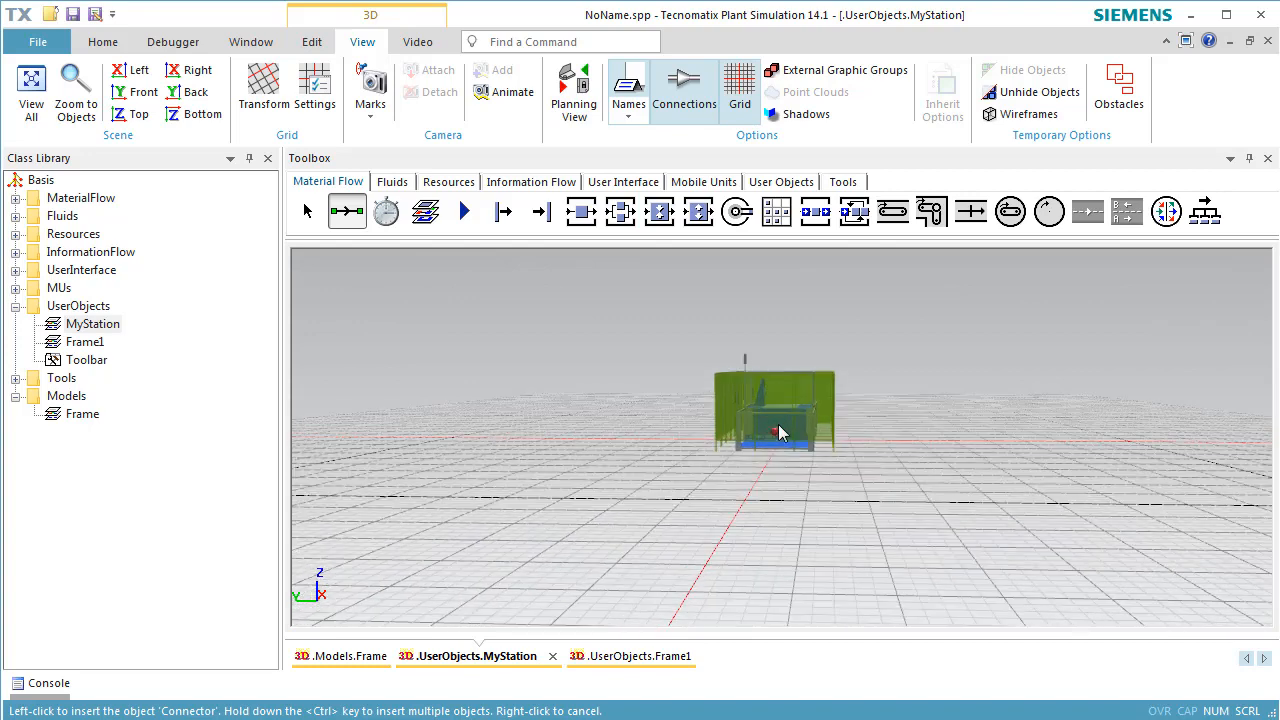
scroll(779, 420, "up", 5)
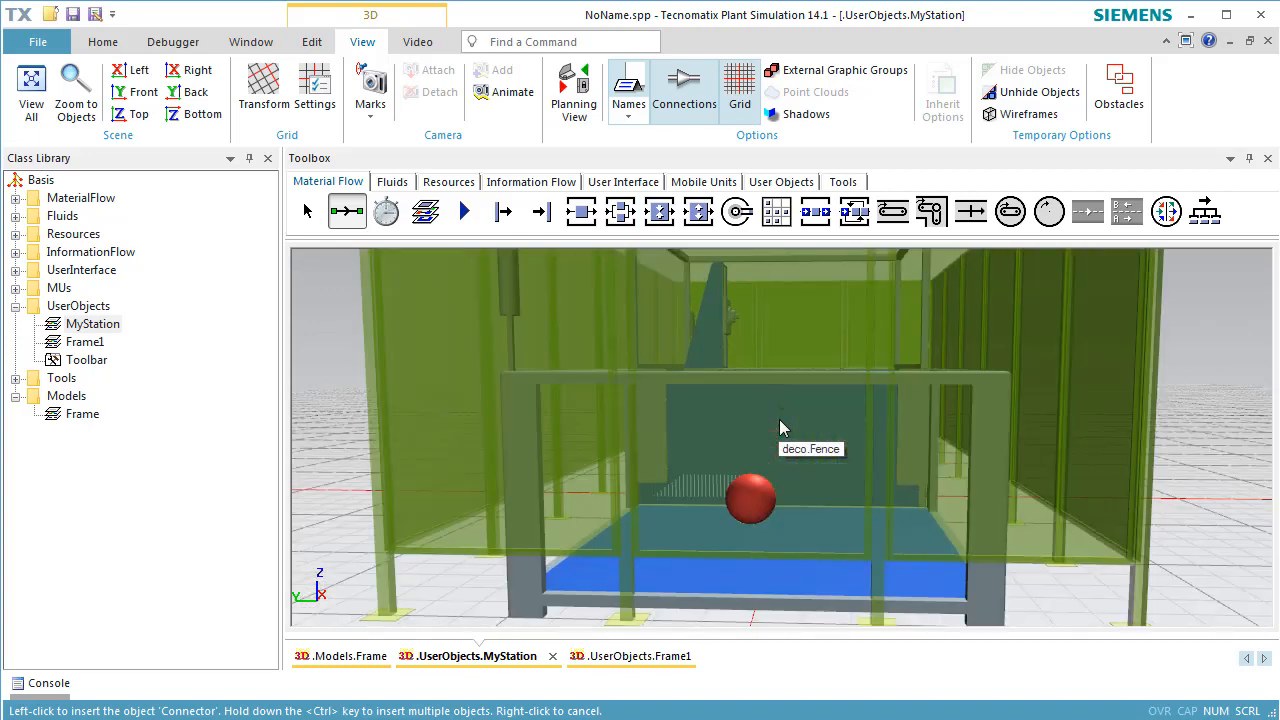
left_click(774, 322)
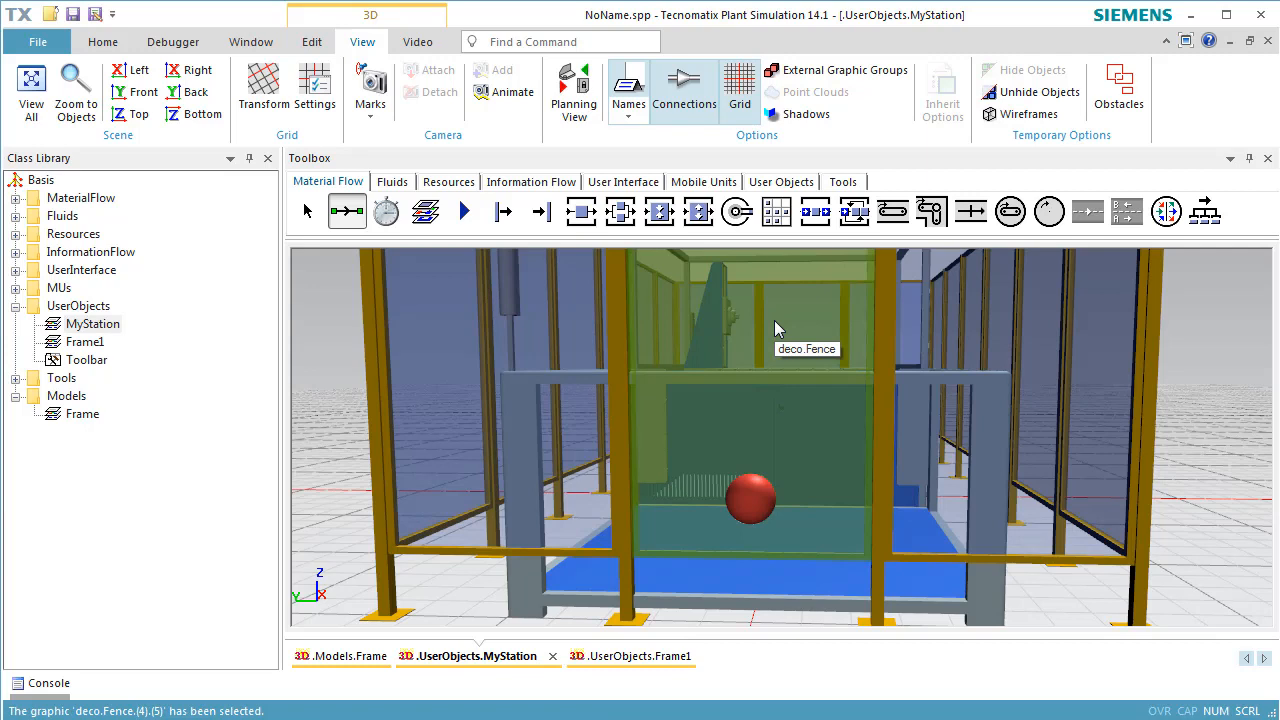
key("Delete")
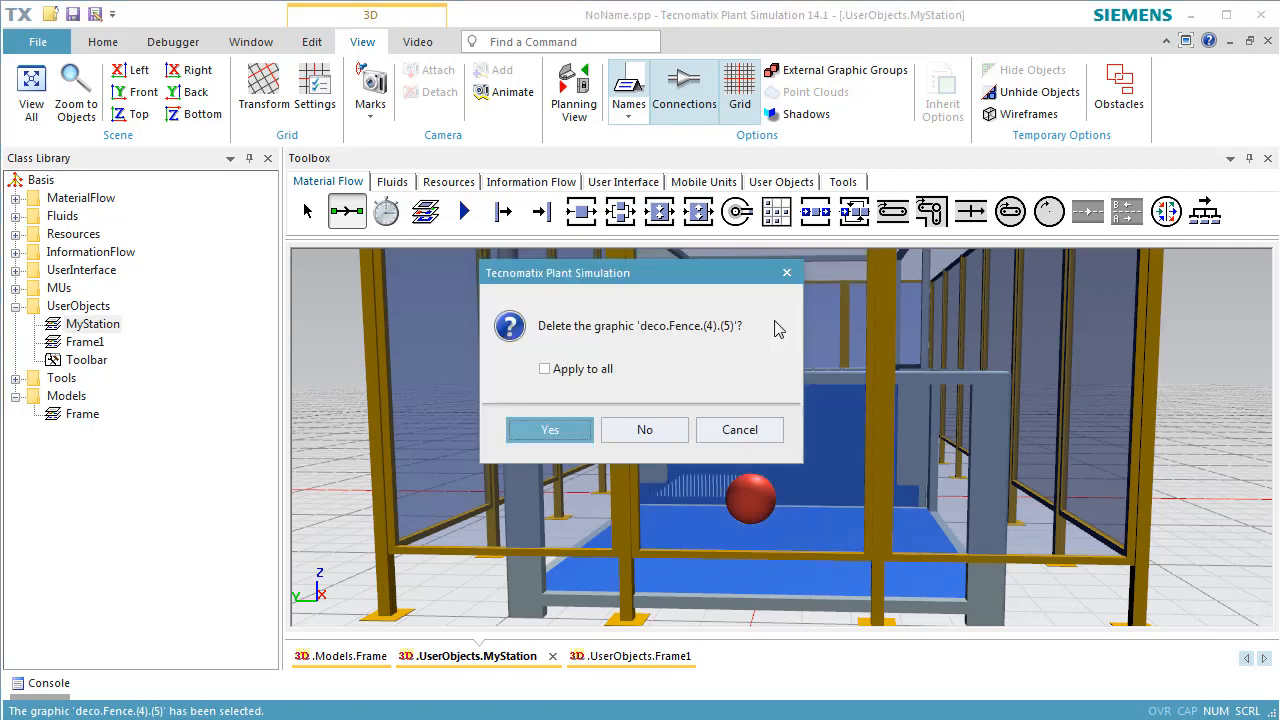
left_click(583, 431)
Step: Delete the middle fence panel in front of the exit interface at the opposite end of the enclosure
middle_click_drag(1175, 599, 825, 505)
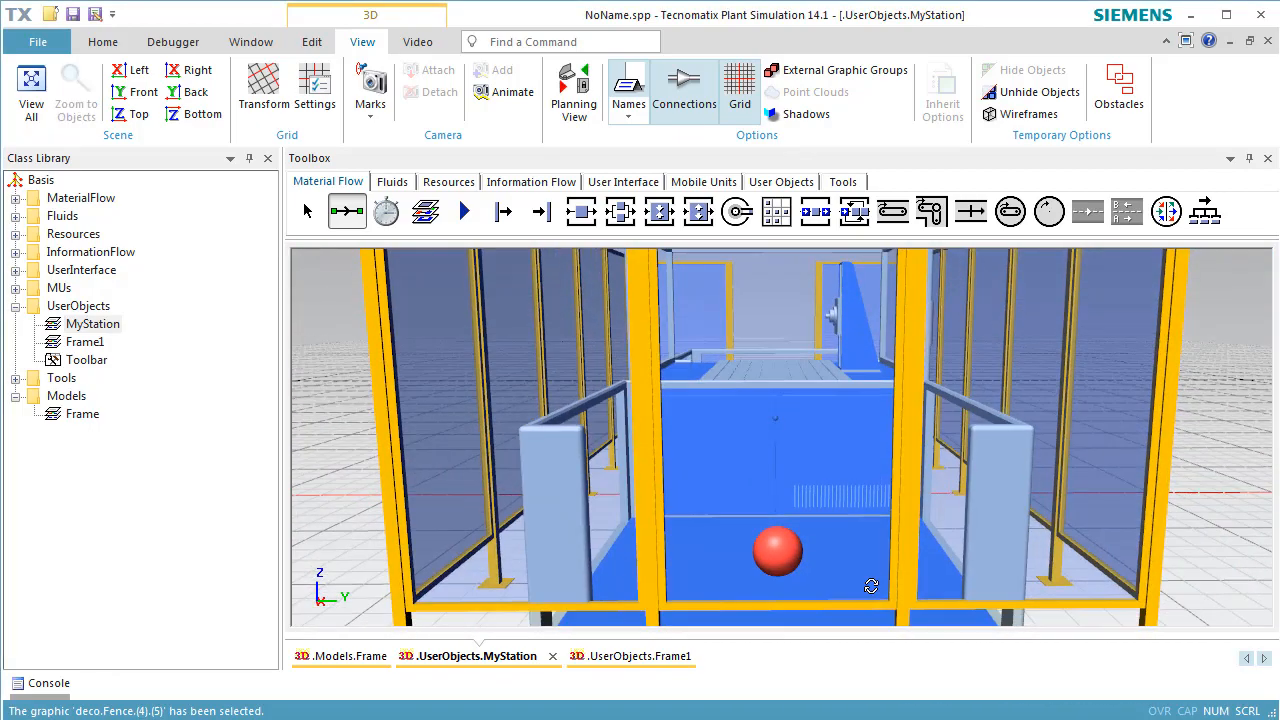
left_click(807, 472)
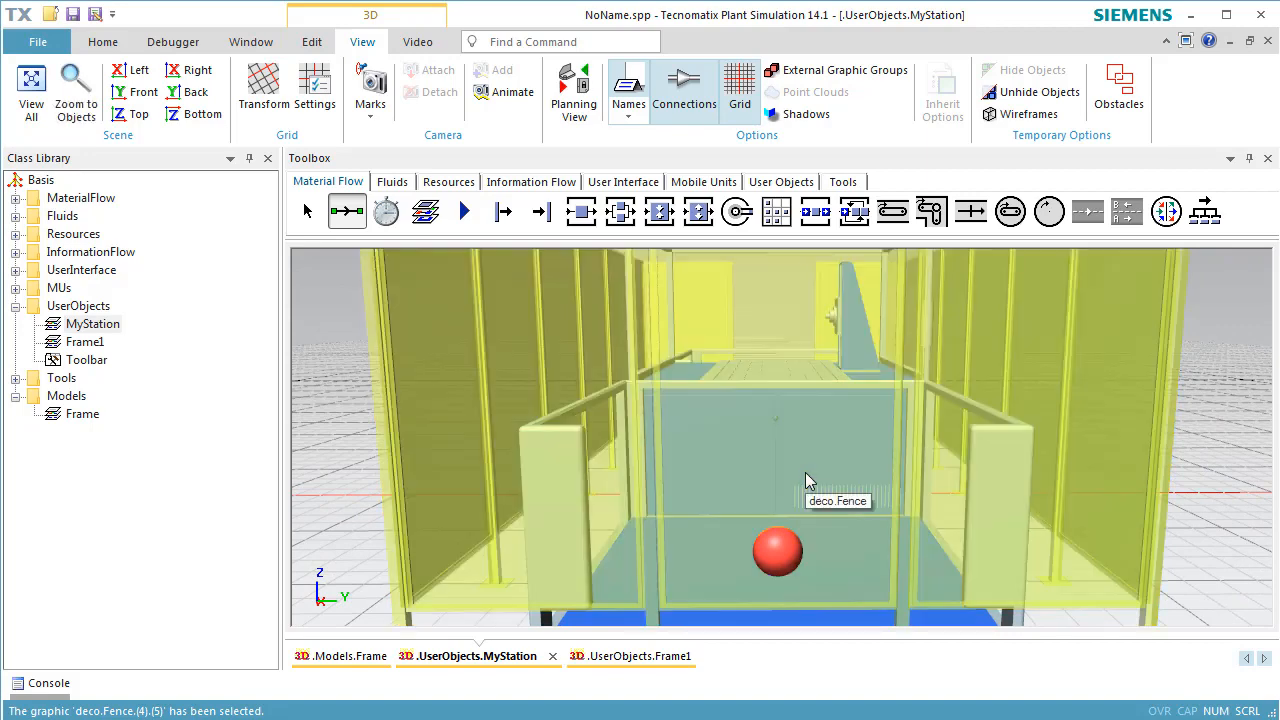
left_click(805, 472)
left_click(805, 472)
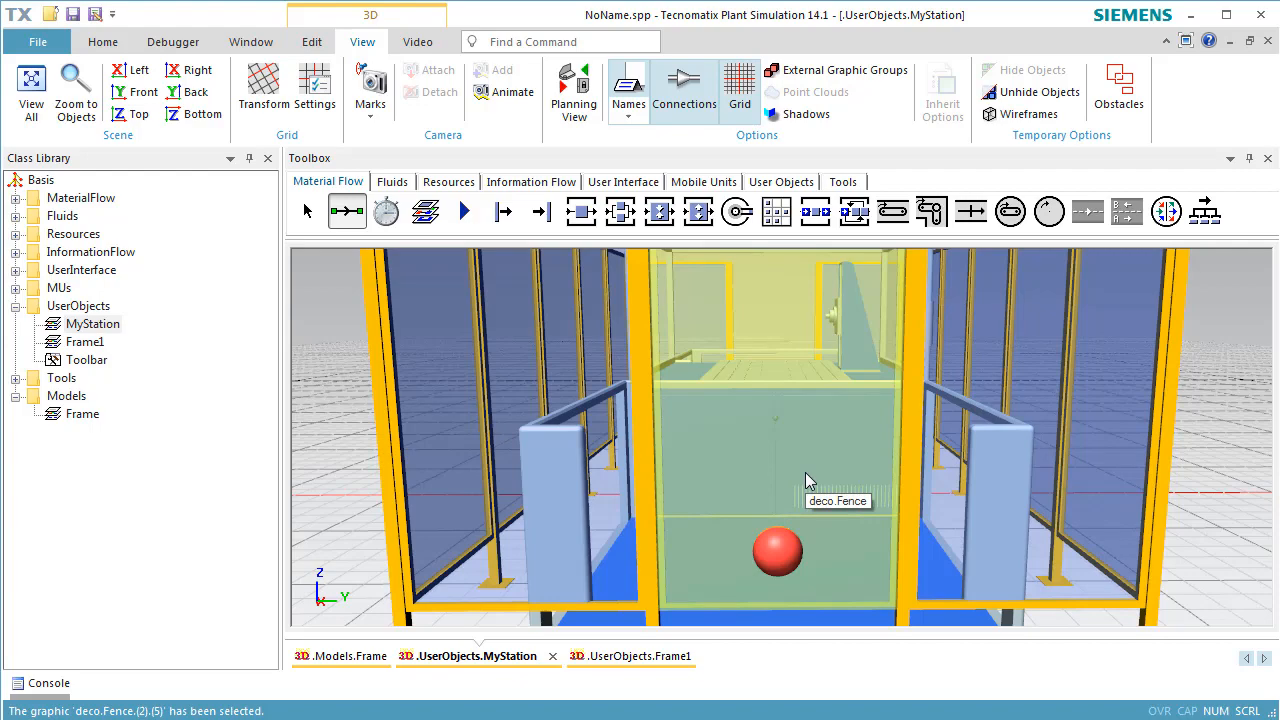
key("Delete")
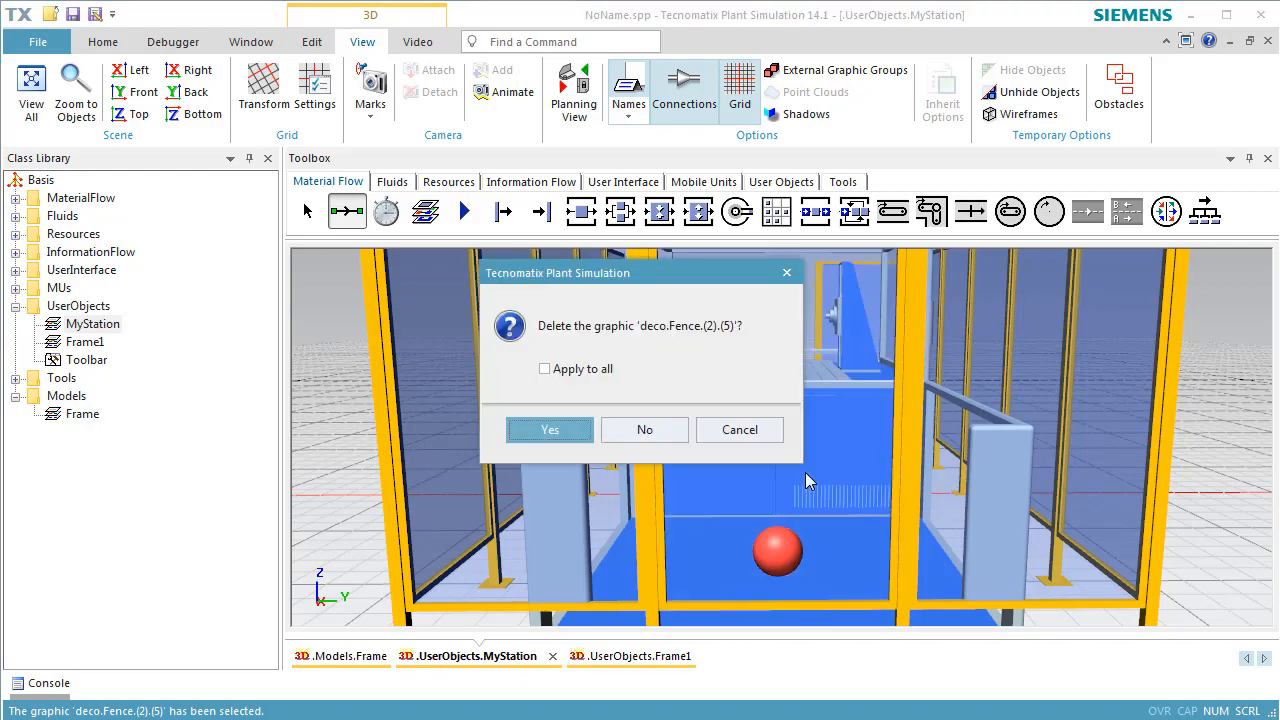
left_click(580, 433)
left_click(576, 438)
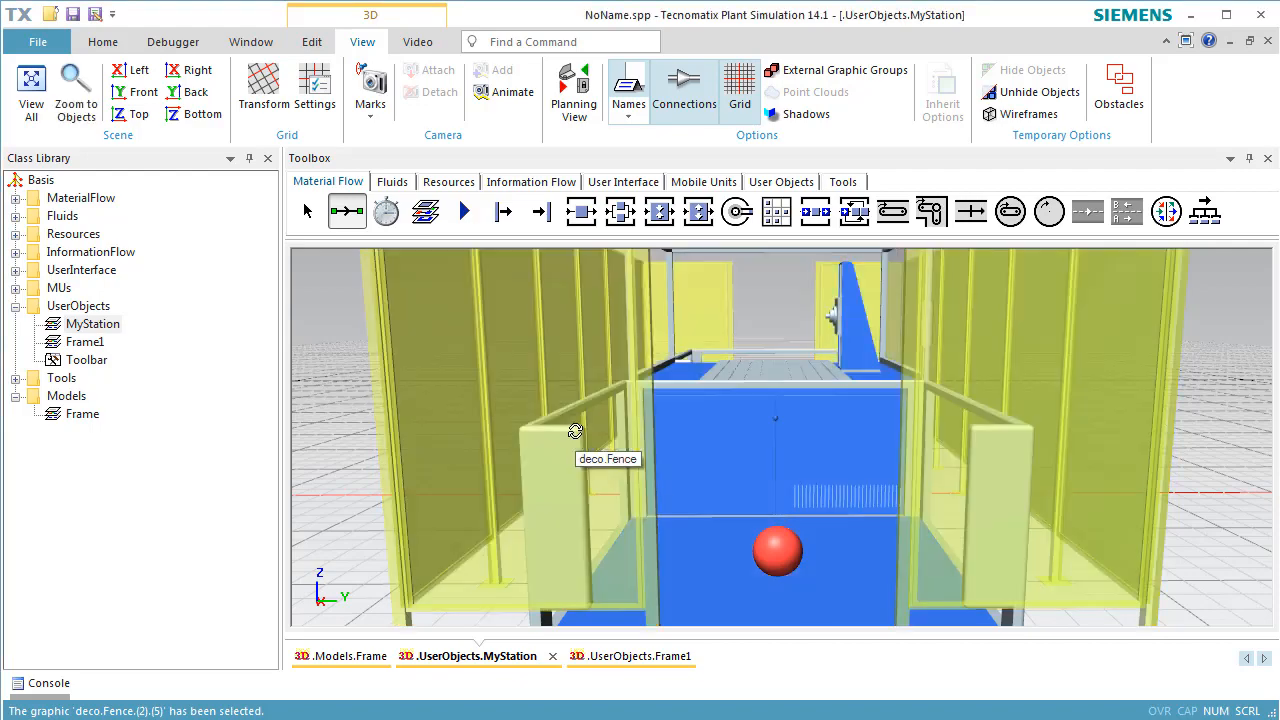
Step: Insert a Method and a Variable behind the fenced station and a TableFile beside it
middle_click_drag(576, 438, 717, 520)
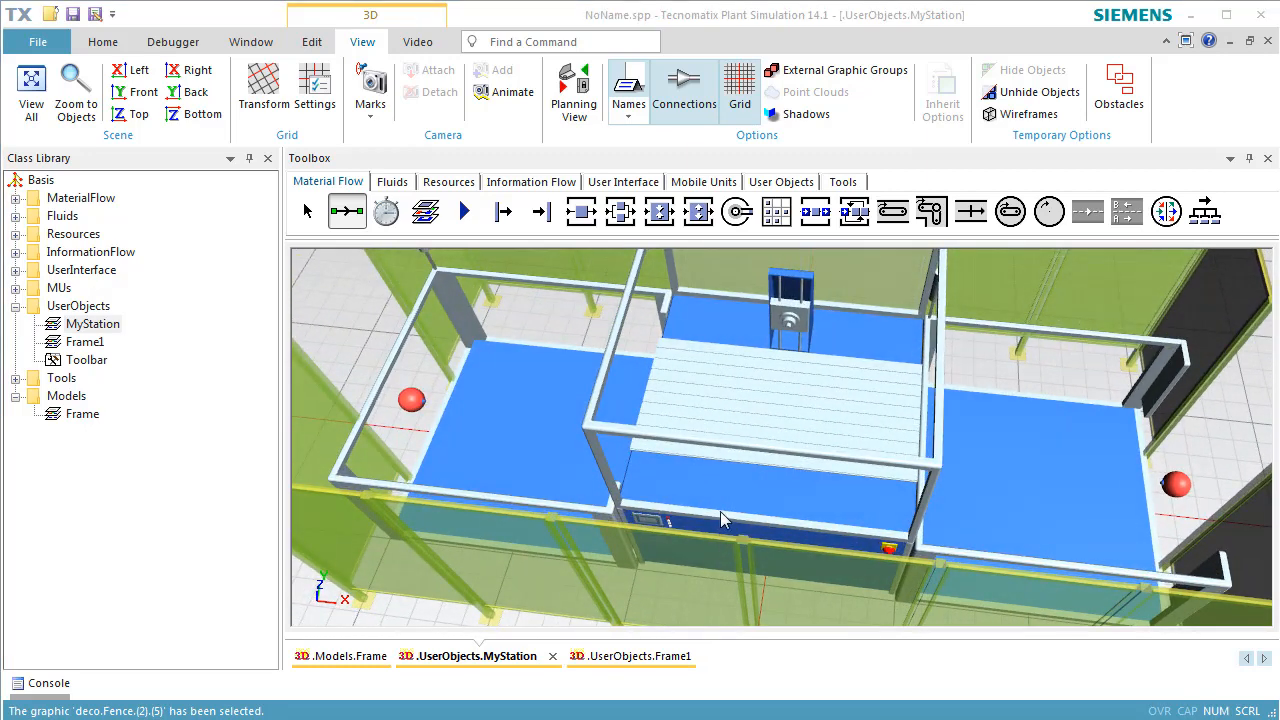
scroll(721, 518, "down", 6)
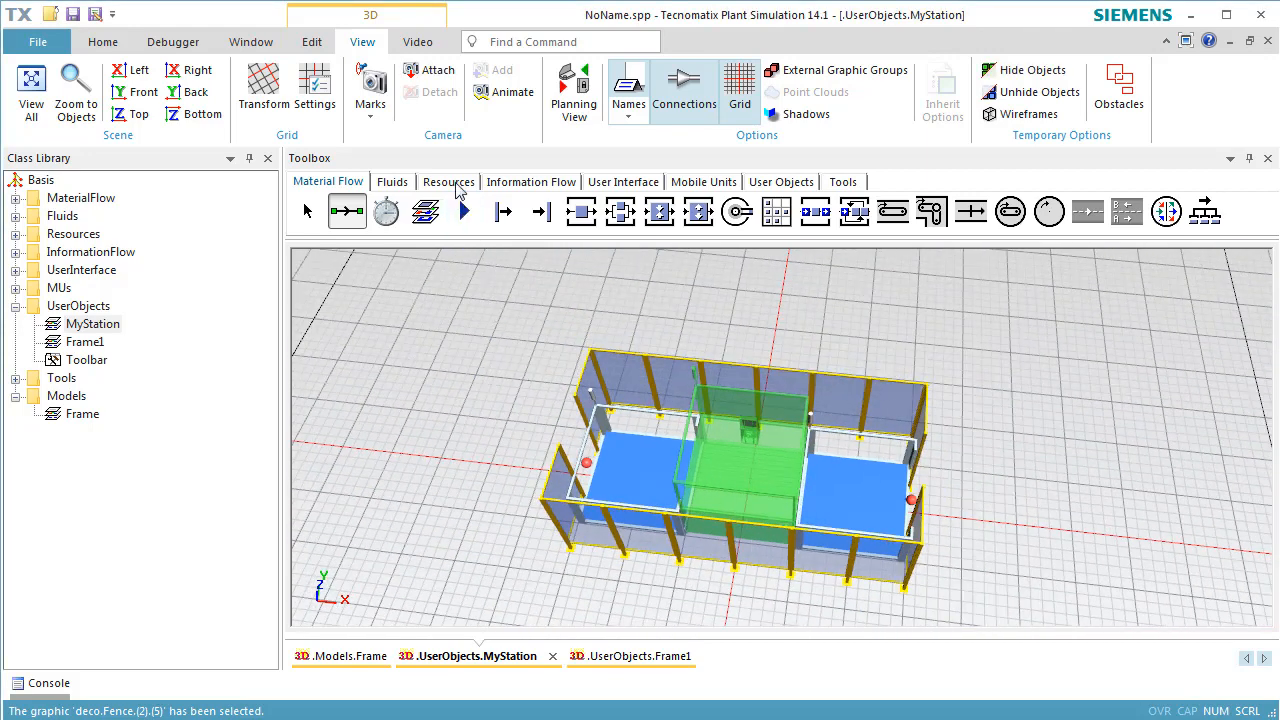
left_click(497, 183)
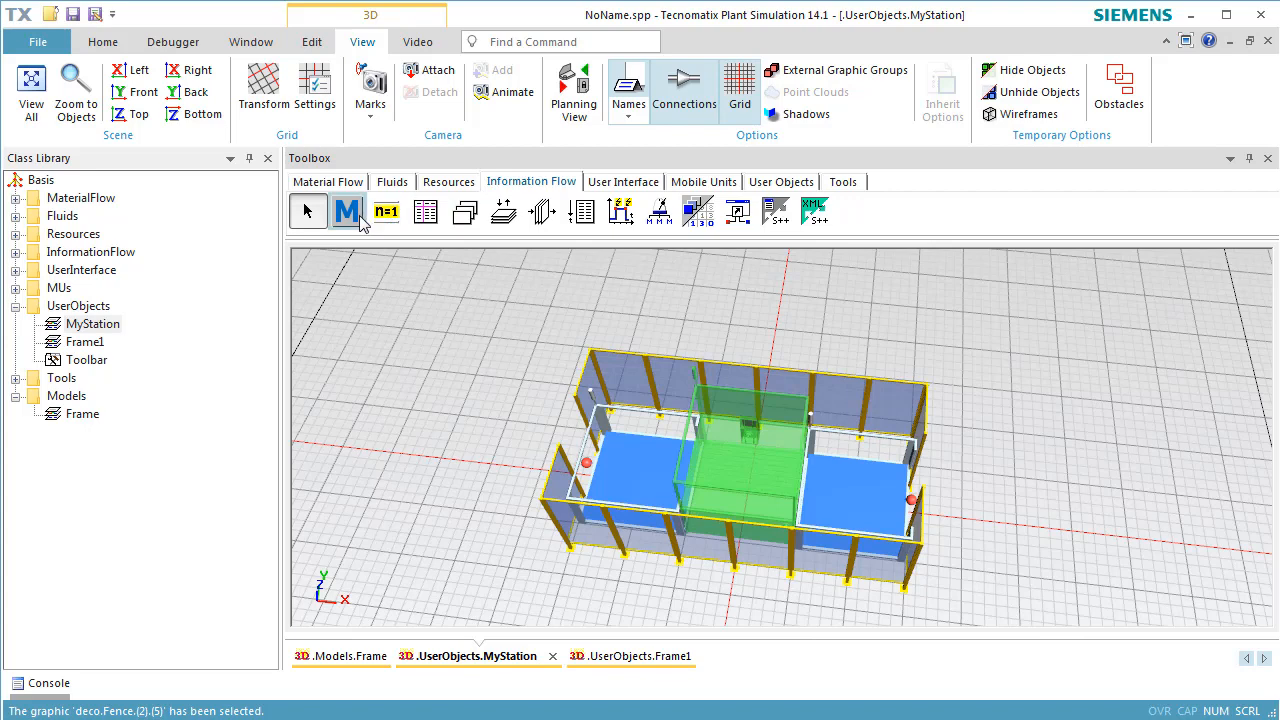
left_click(346, 211)
left_click(667, 317)
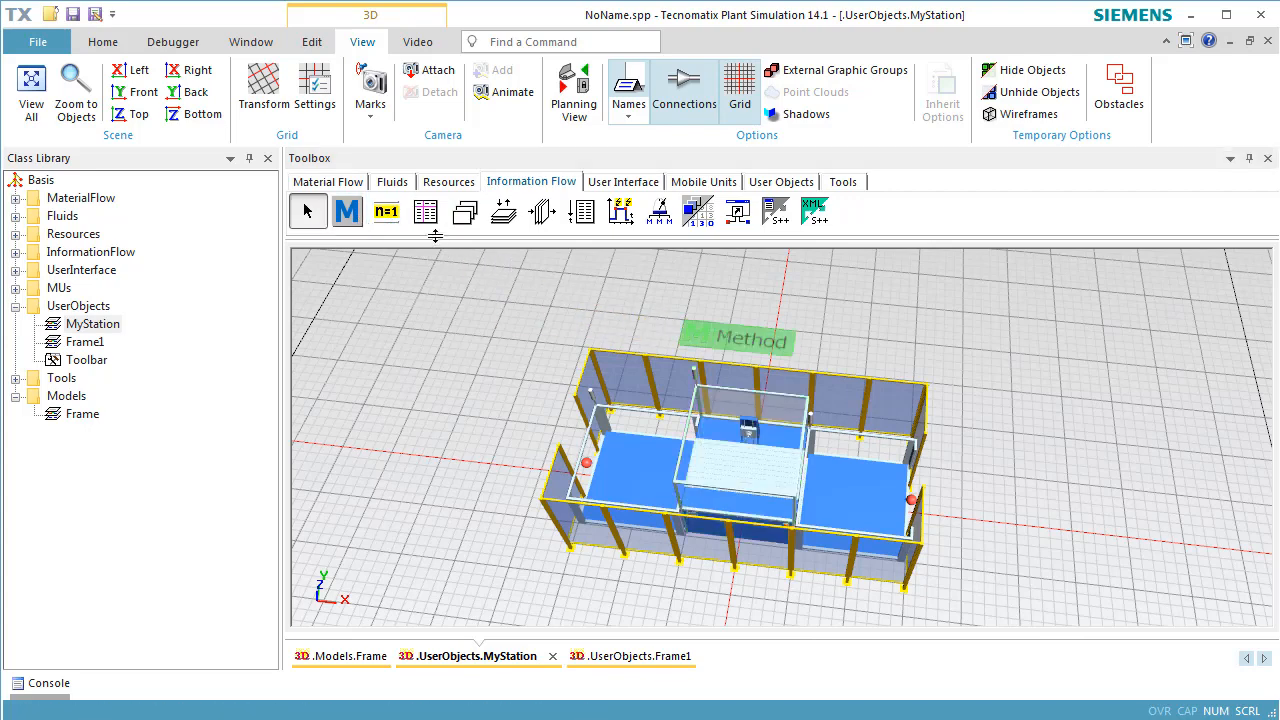
left_click(386, 211)
left_click(832, 330)
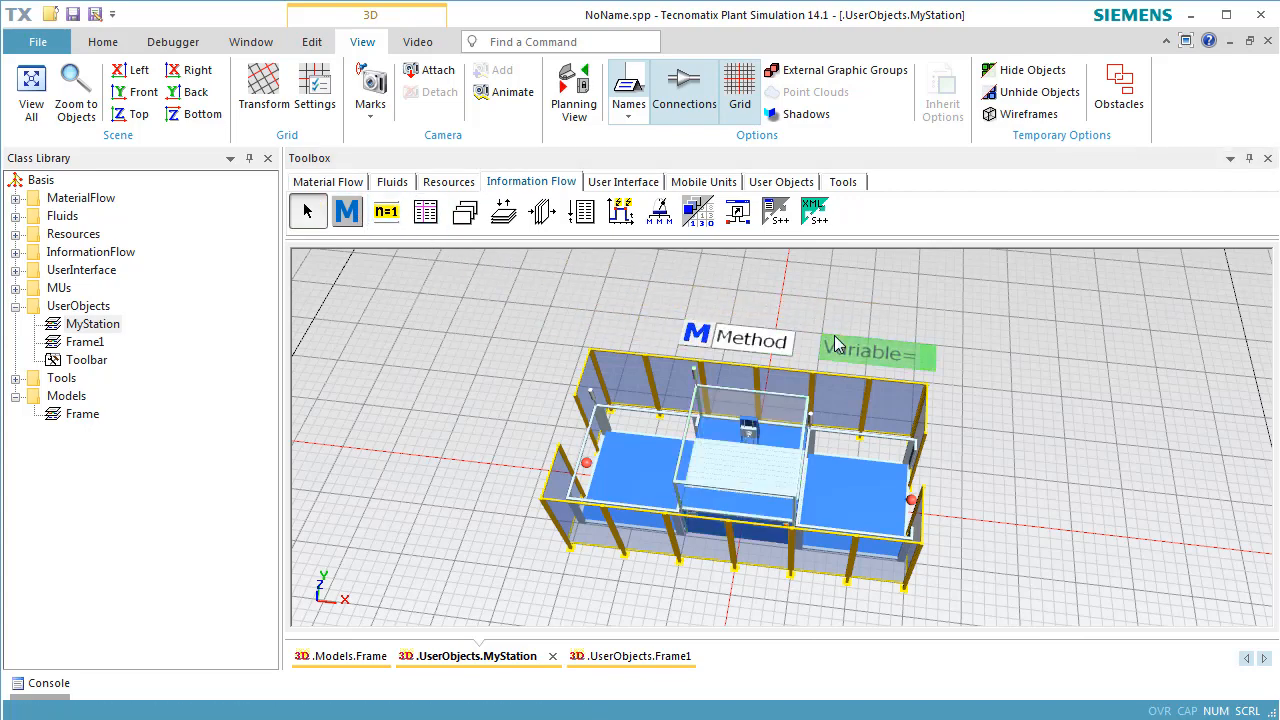
left_click(434, 221)
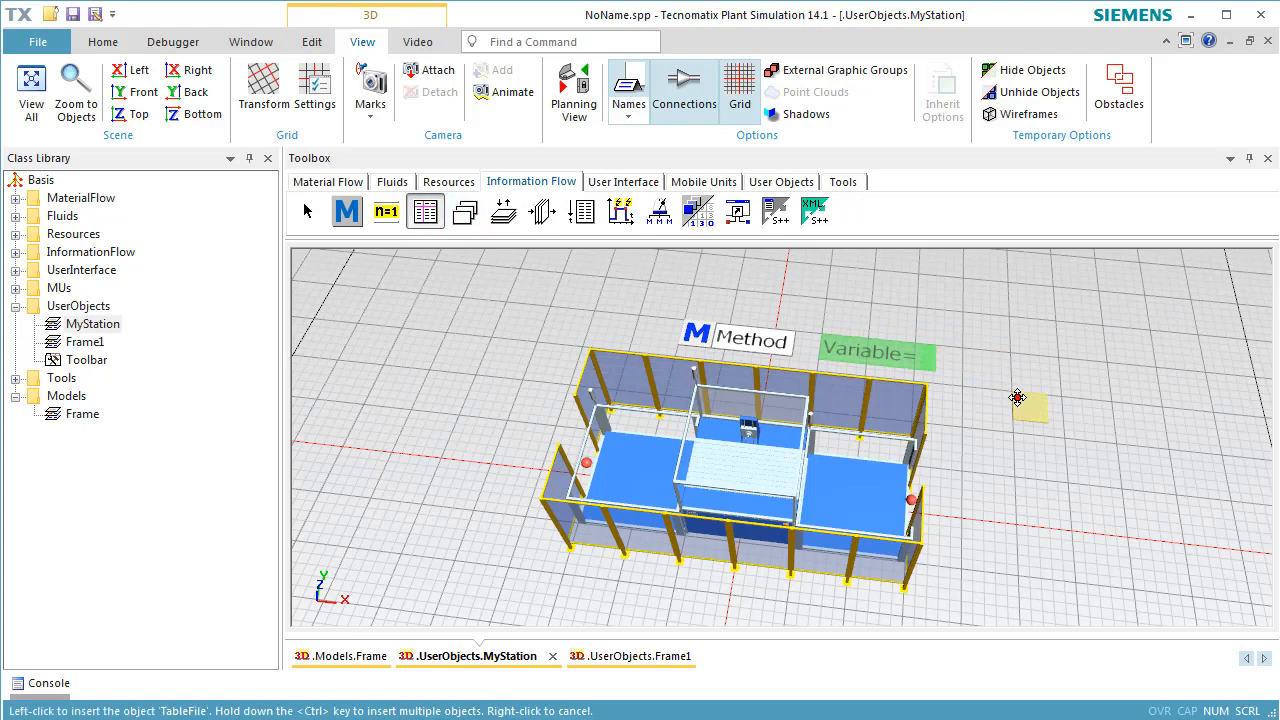
left_click(1017, 398)
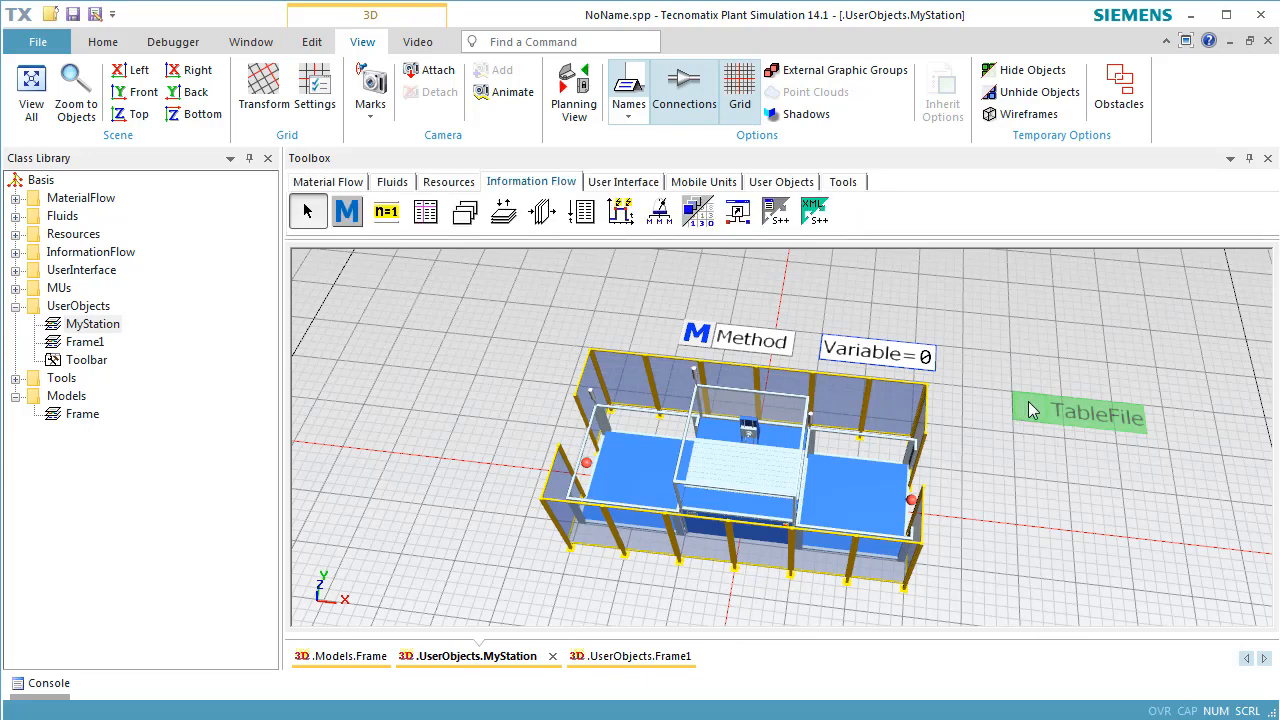
Step: In MyStation's 3D properties, hide the default graphic group and enable Show content
right_click(1087, 497)
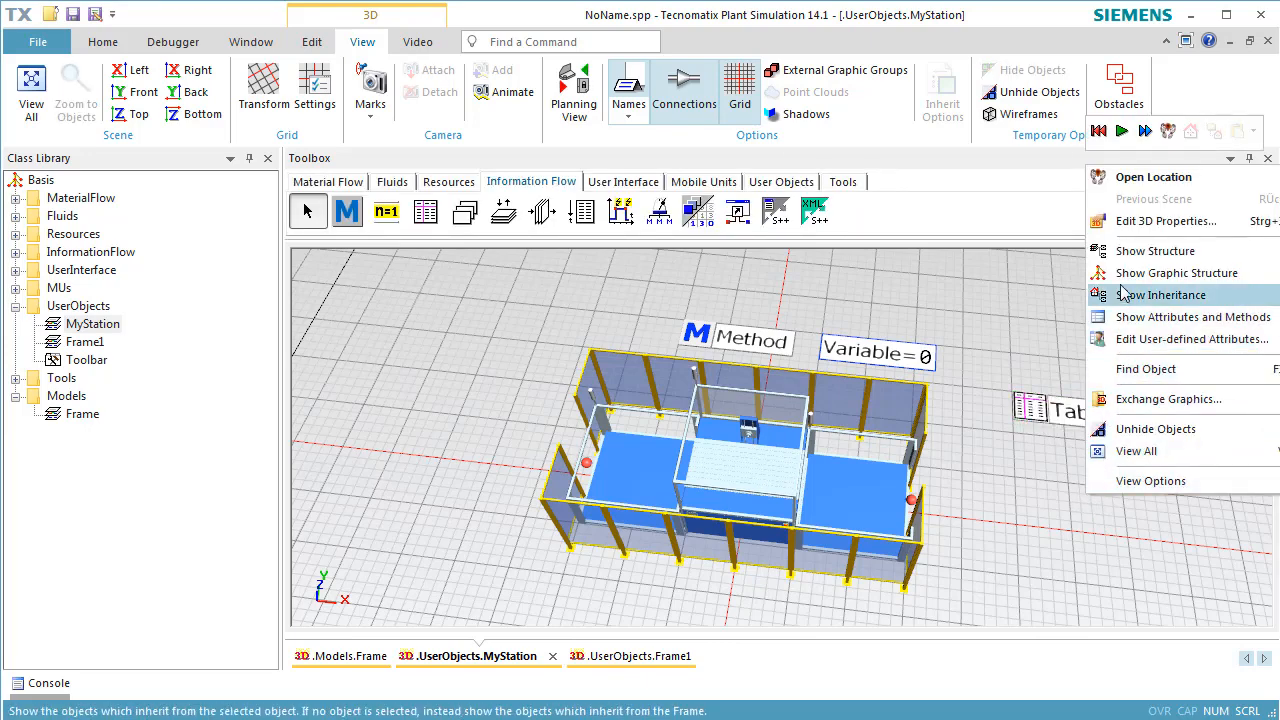
left_click(1124, 222)
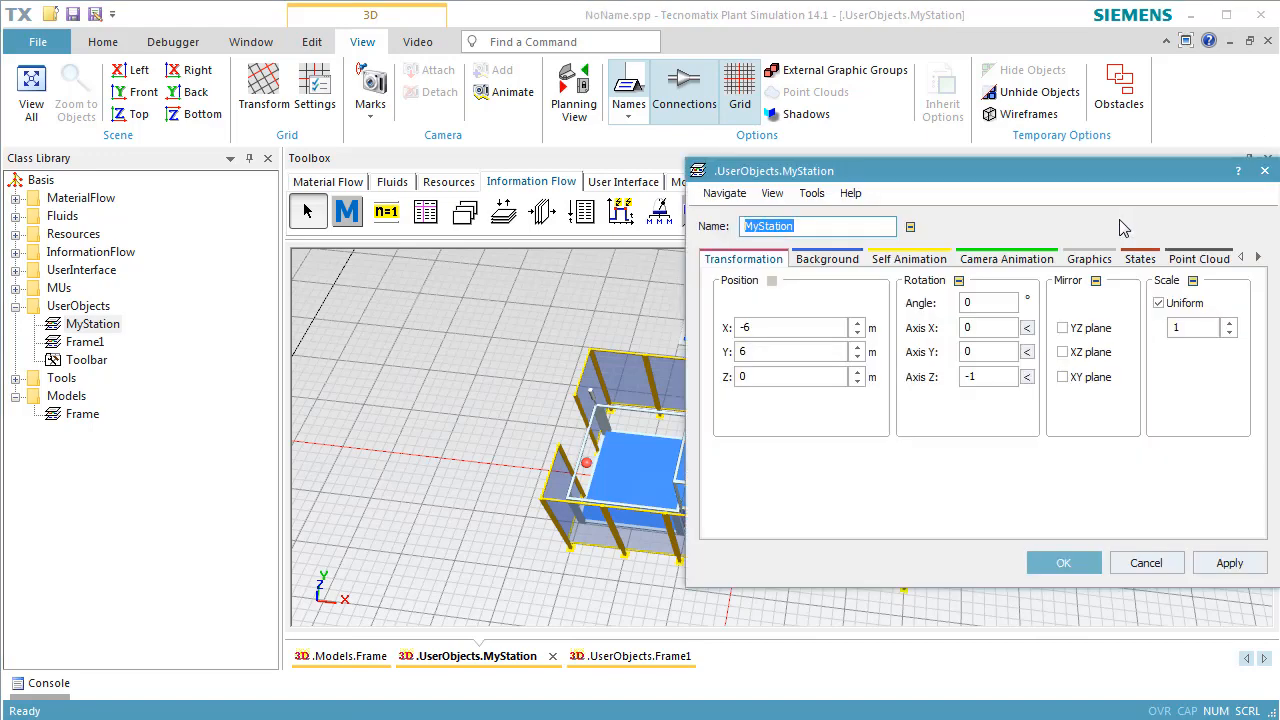
left_click(1080, 262)
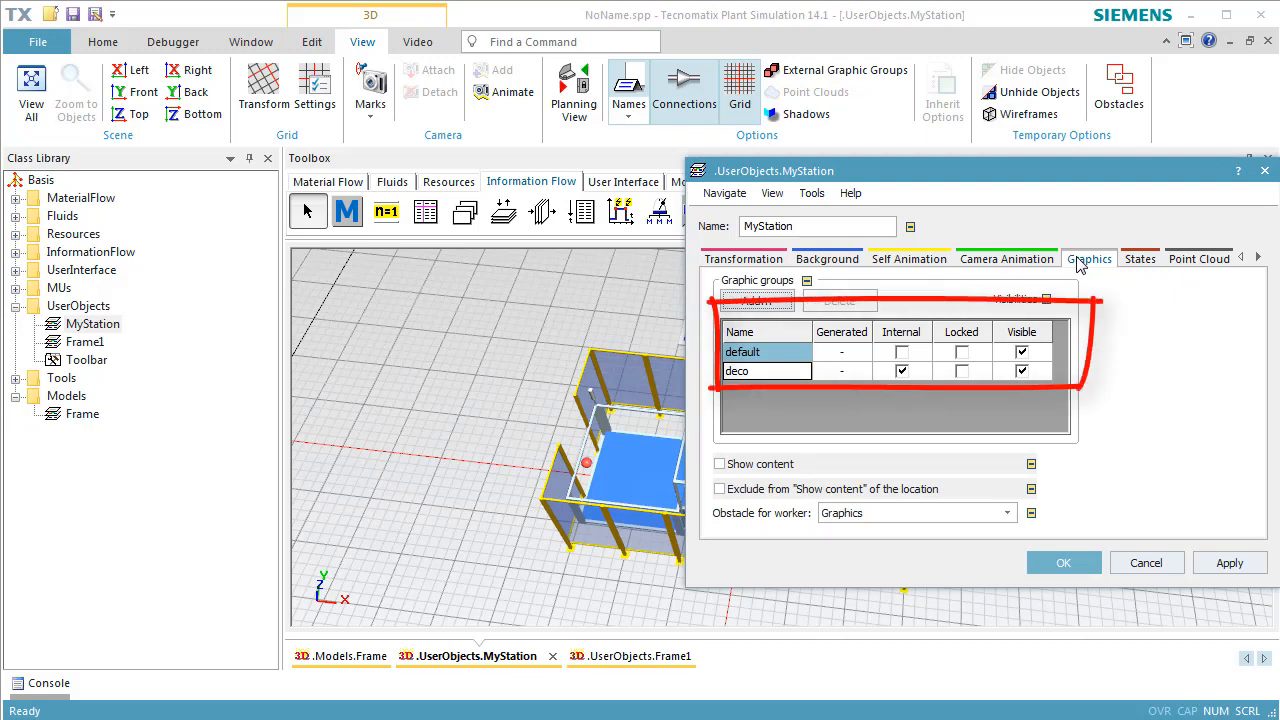
left_click(1022, 354)
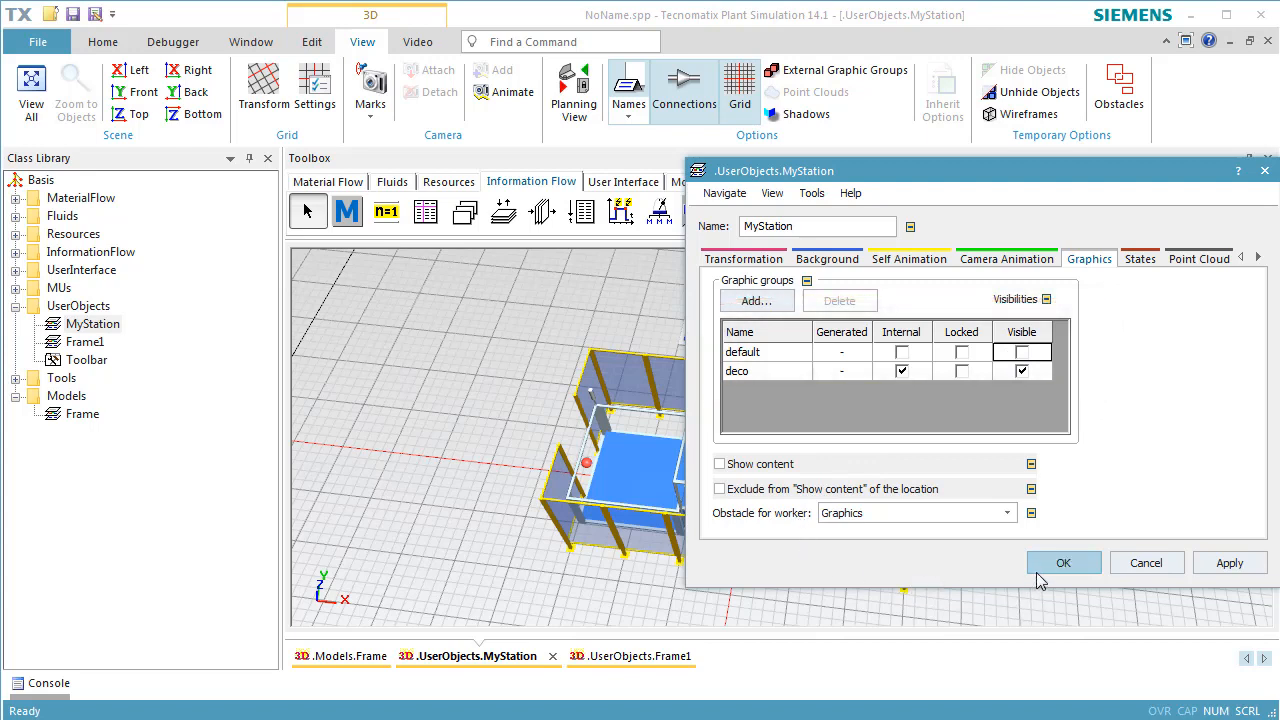
left_click(763, 468)
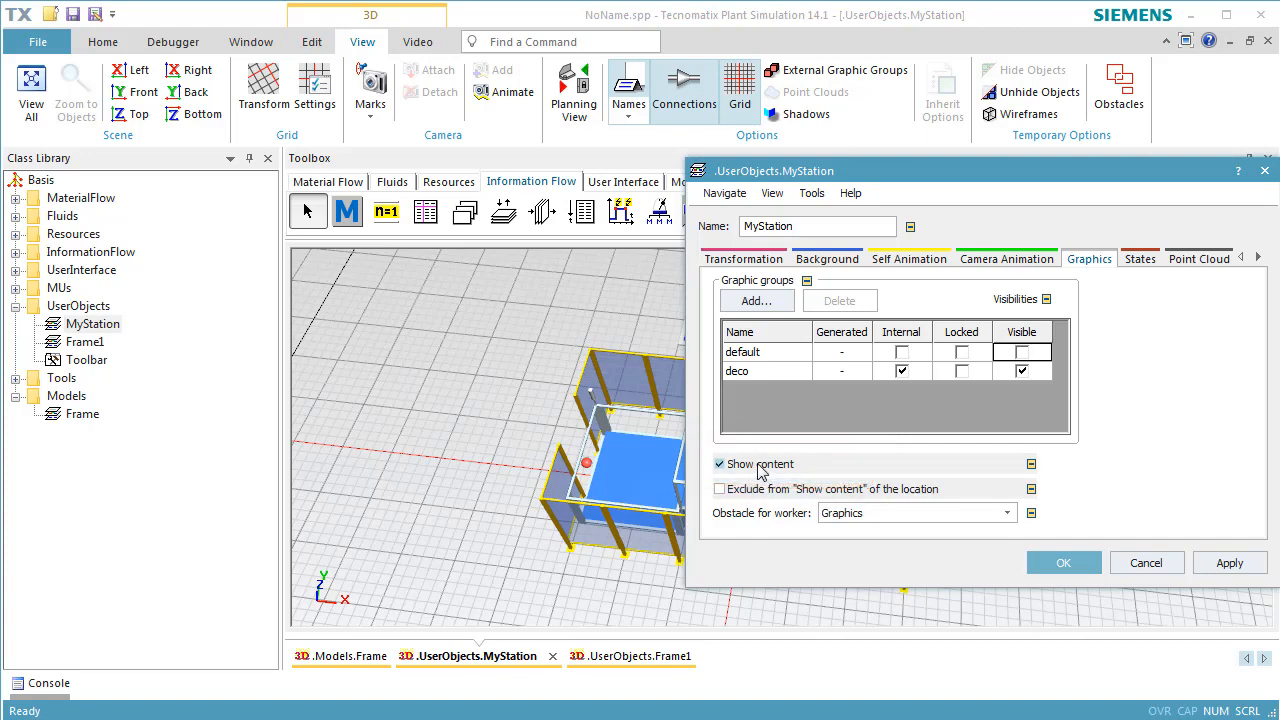
left_click(1060, 562)
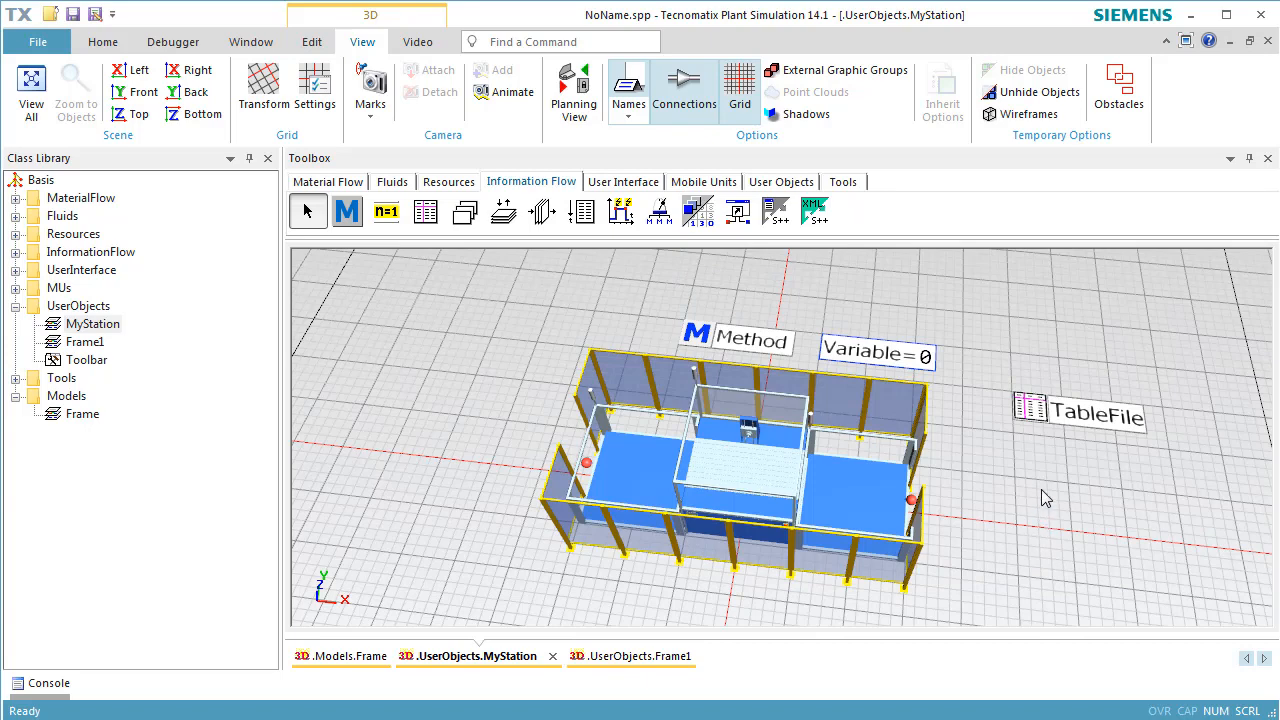
Step: Check the TableFile's 3D graphics properties for the option excluding it from the location's Show content, leaving the settings as they are
left_click(1032, 418)
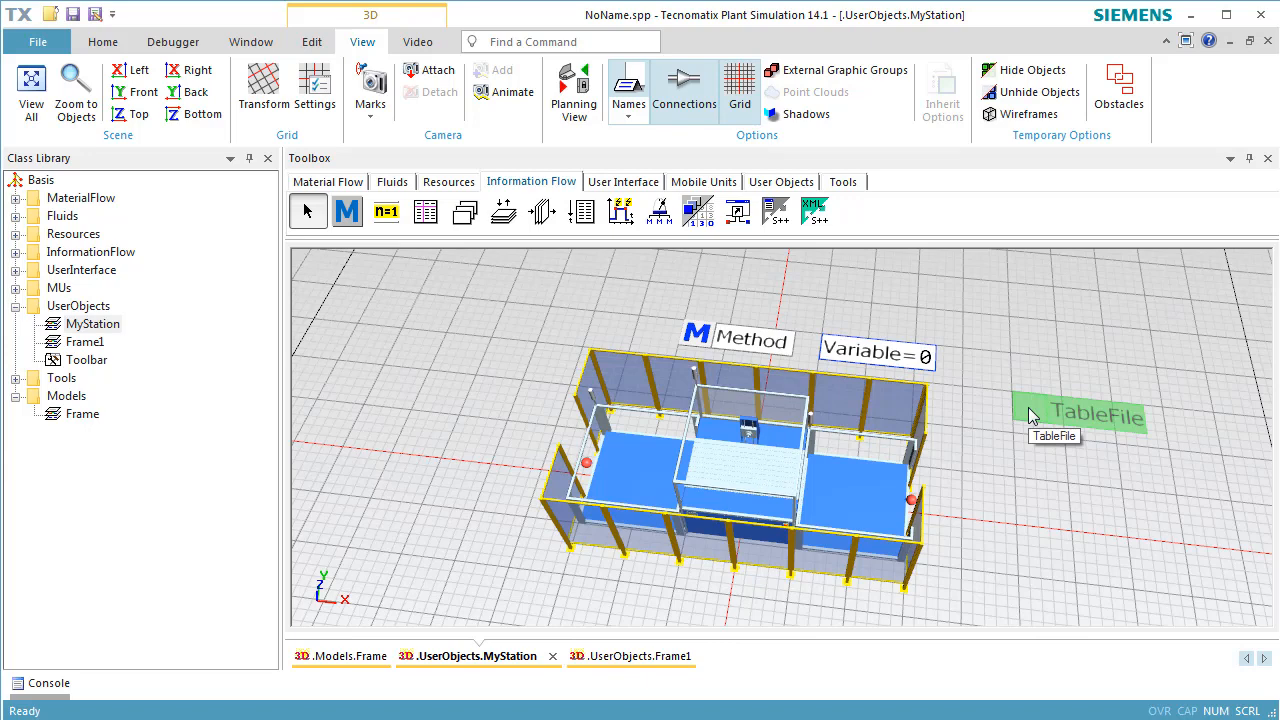
right_click(1029, 409)
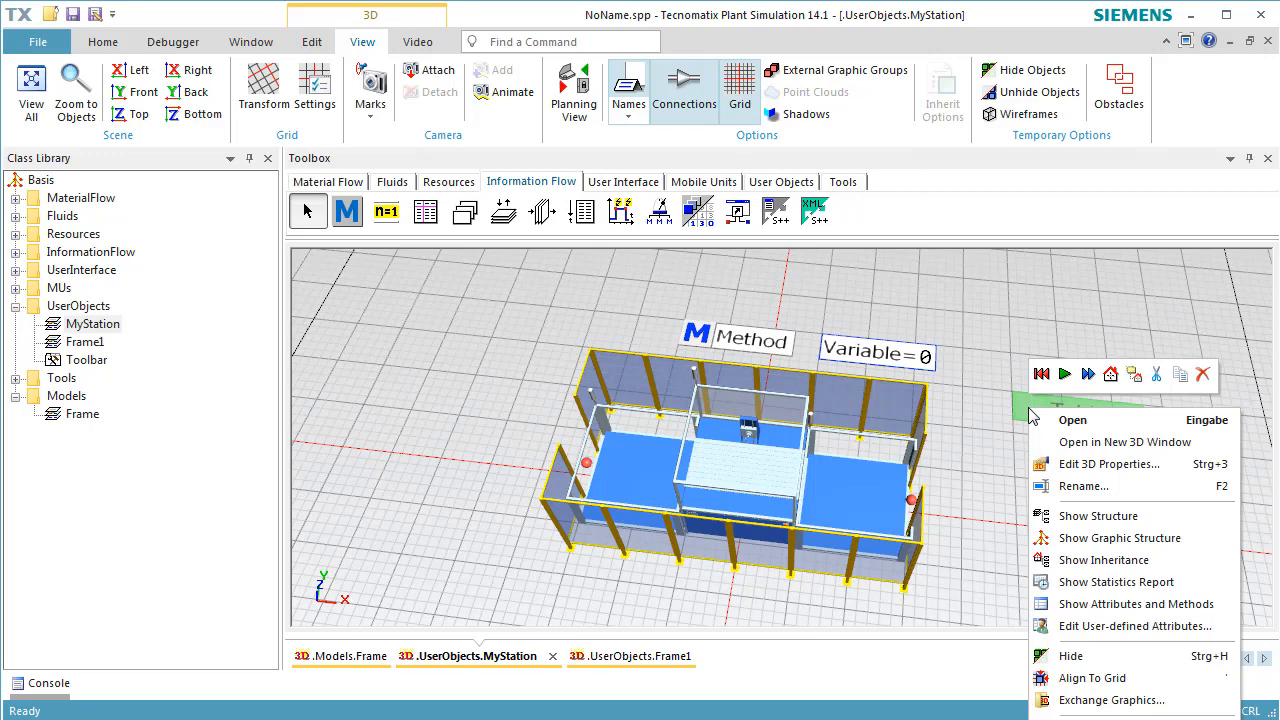
left_click(1049, 467)
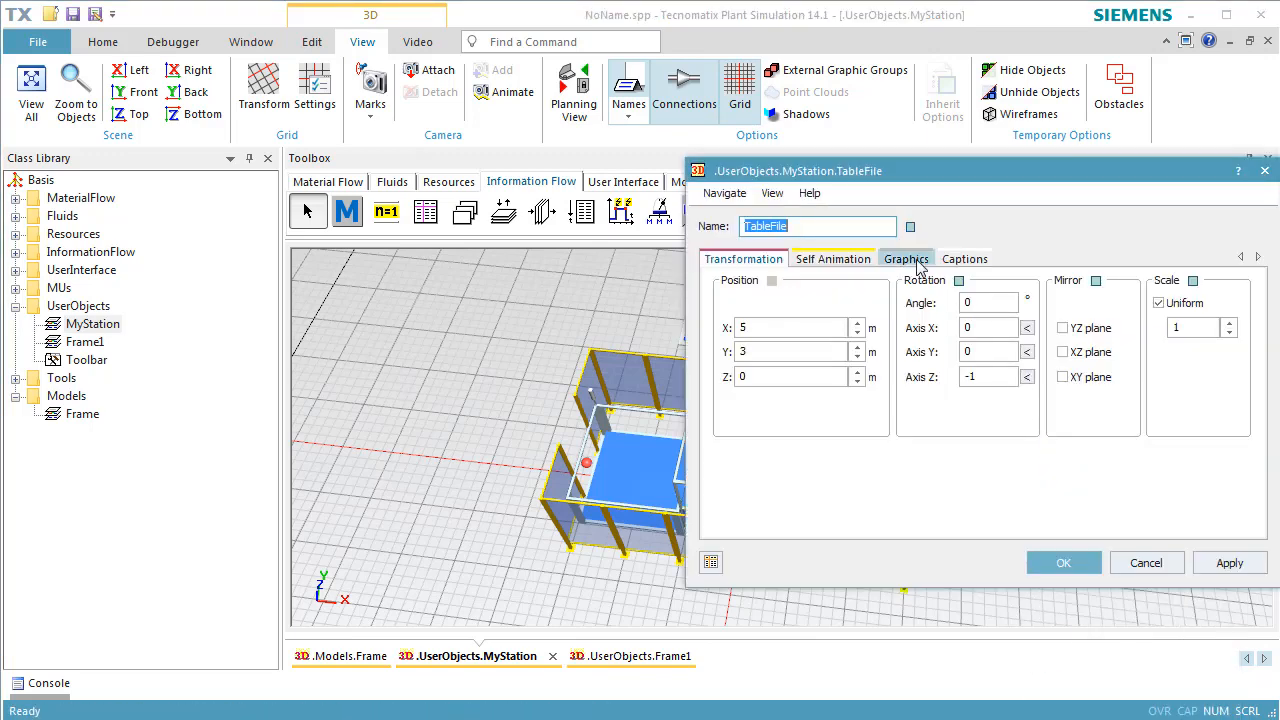
left_click(915, 260)
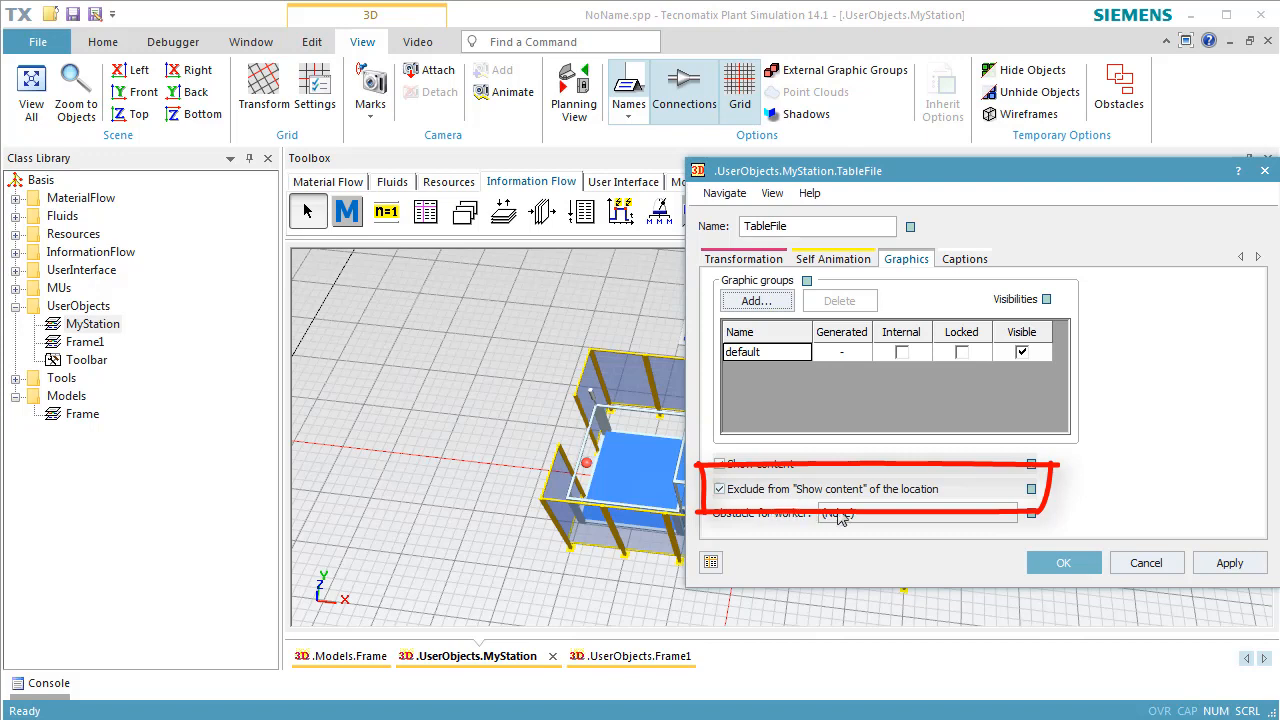
left_click(1143, 564)
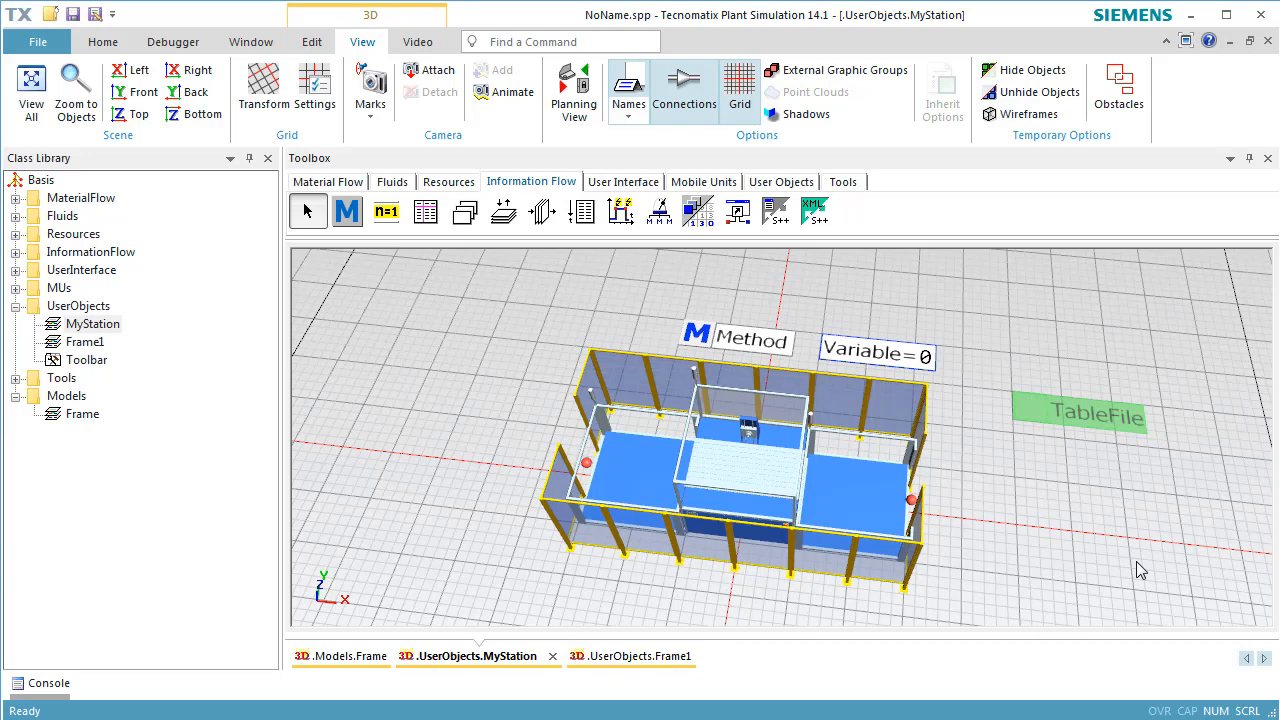
Step: Insert a Display in front of the fence and link it to the Station's statNumIn value
left_click(624, 182)
left_click(386, 210)
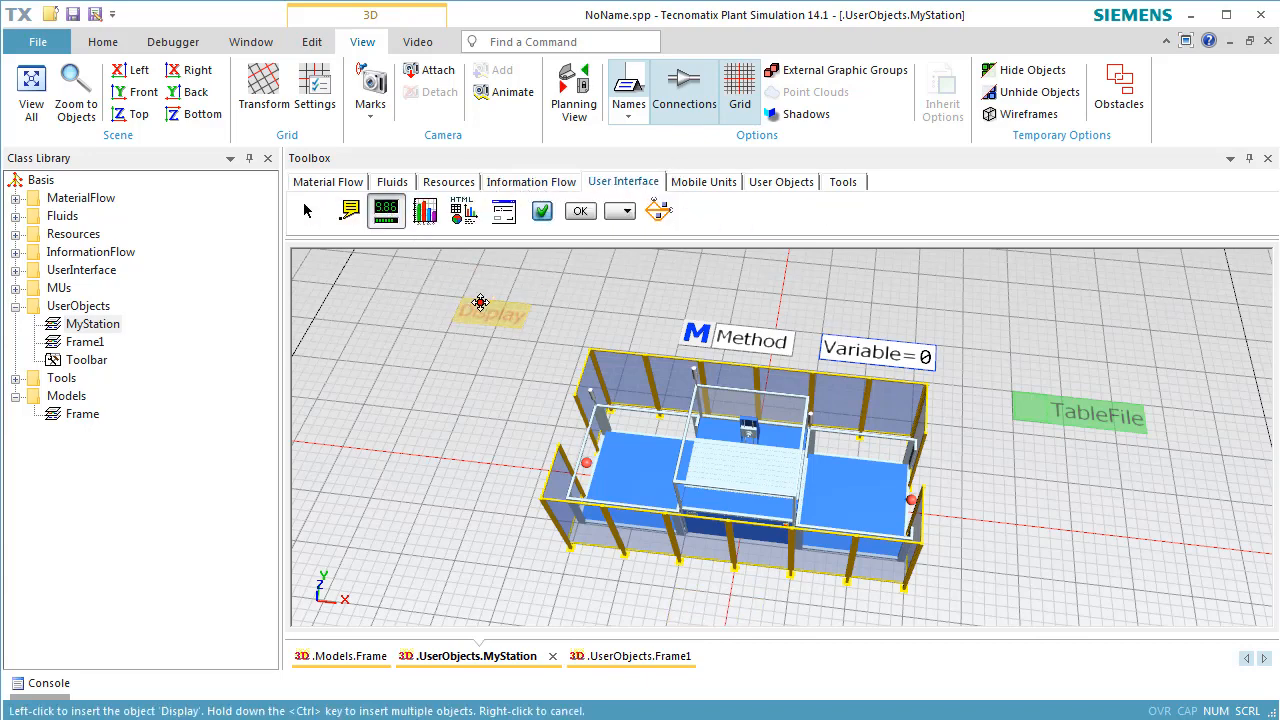
left_click(684, 597)
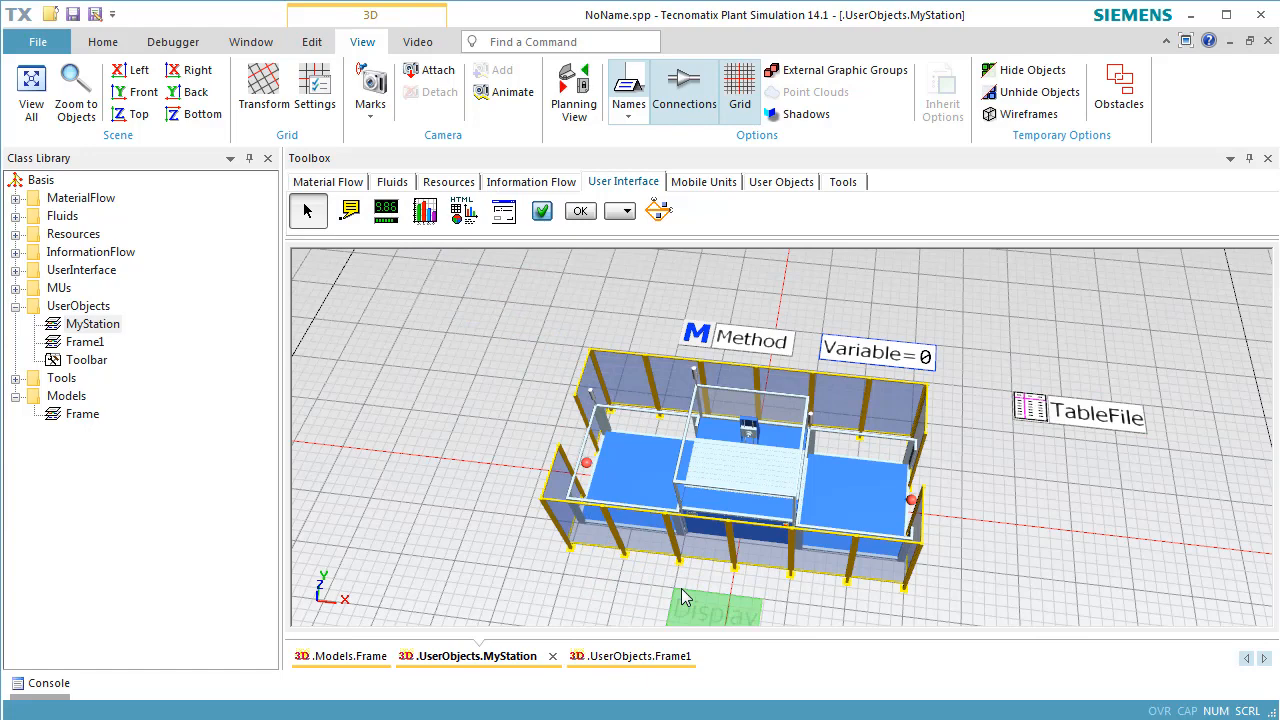
left_click(735, 484)
left_click_drag(735, 484, 686, 606)
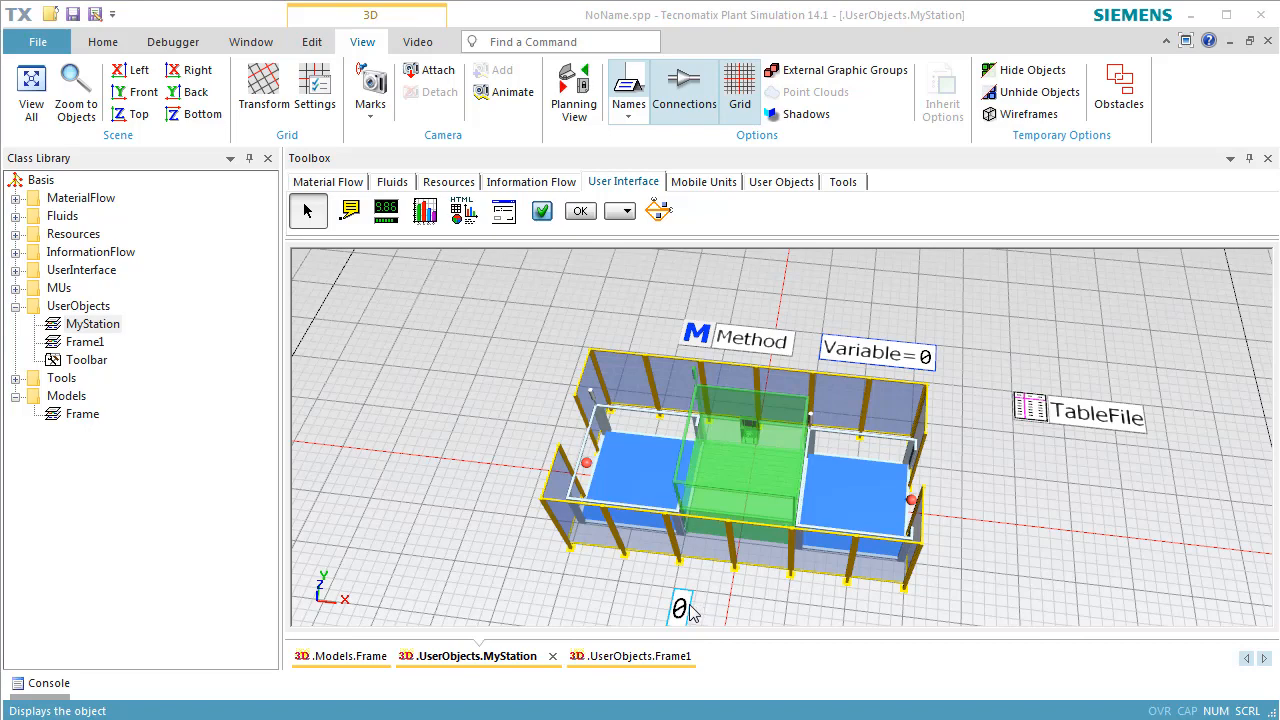
Step: Review the Display's data settings to check its path and mode
left_click(685, 612)
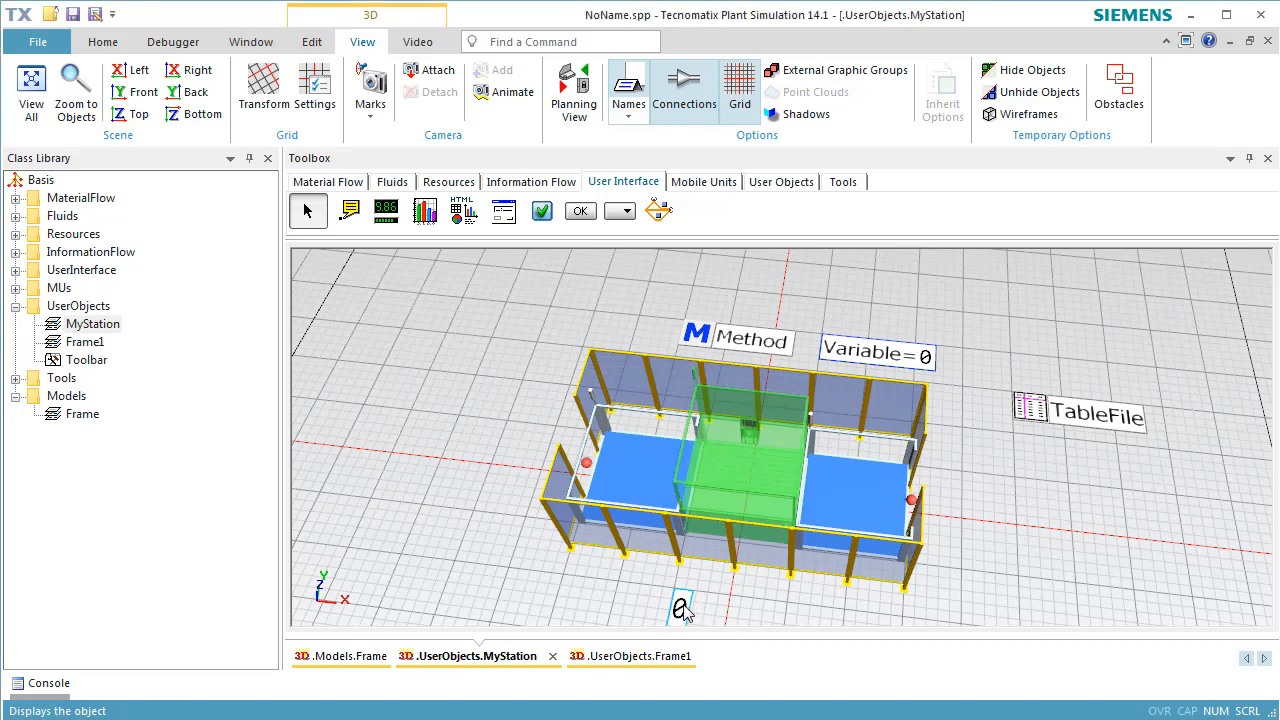
double_click(682, 610)
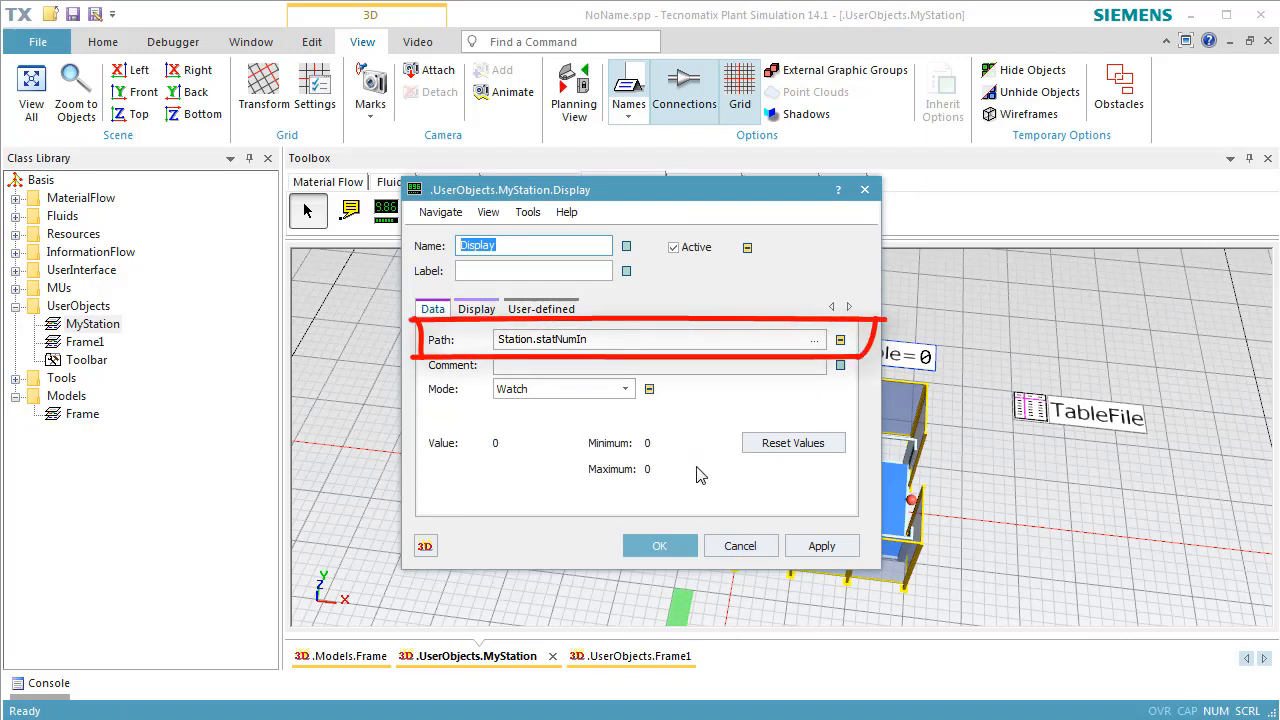
left_click(740, 546)
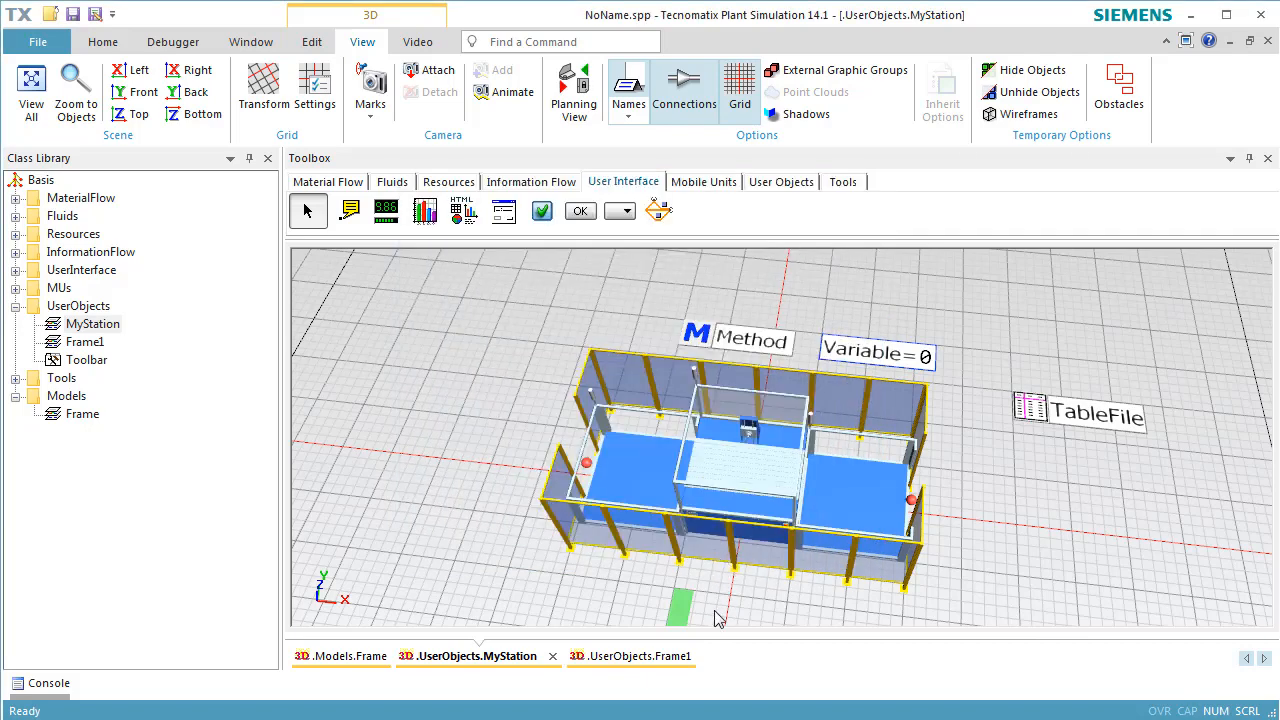
Step: In the Display's 3D properties, rotate it 90° about the X axis and apply the change
right_click(683, 612)
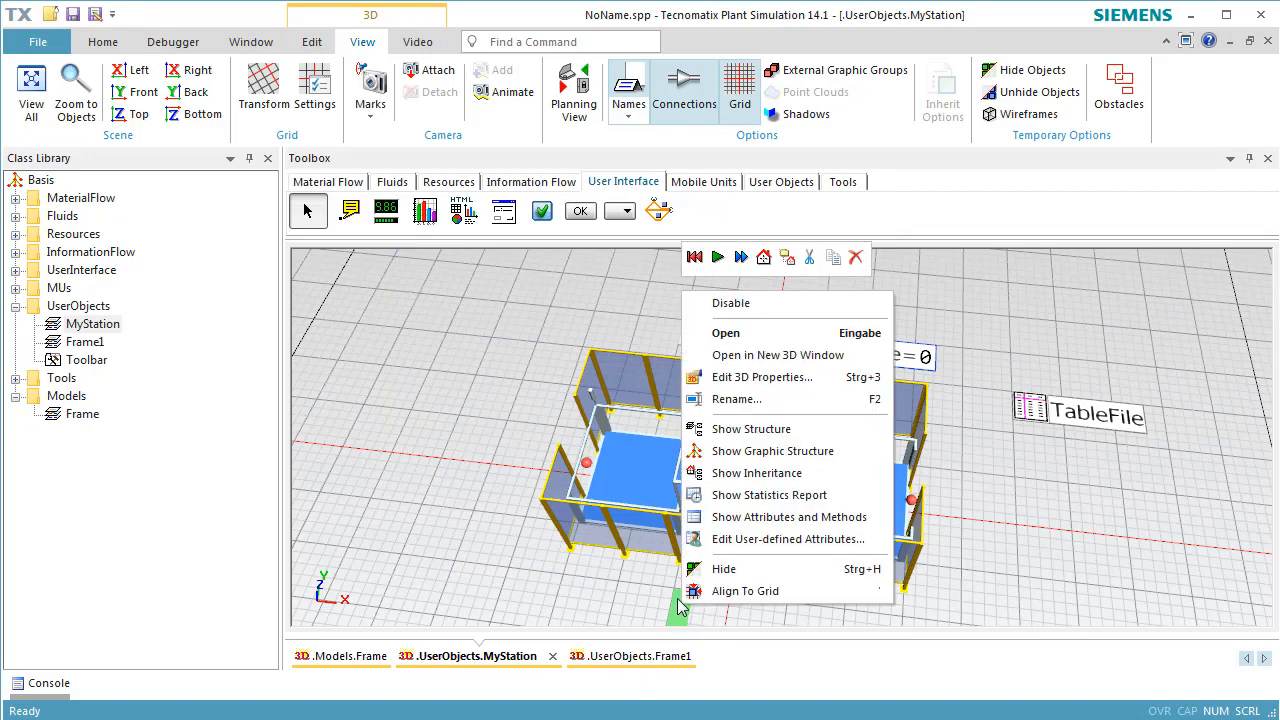
left_click(740, 385)
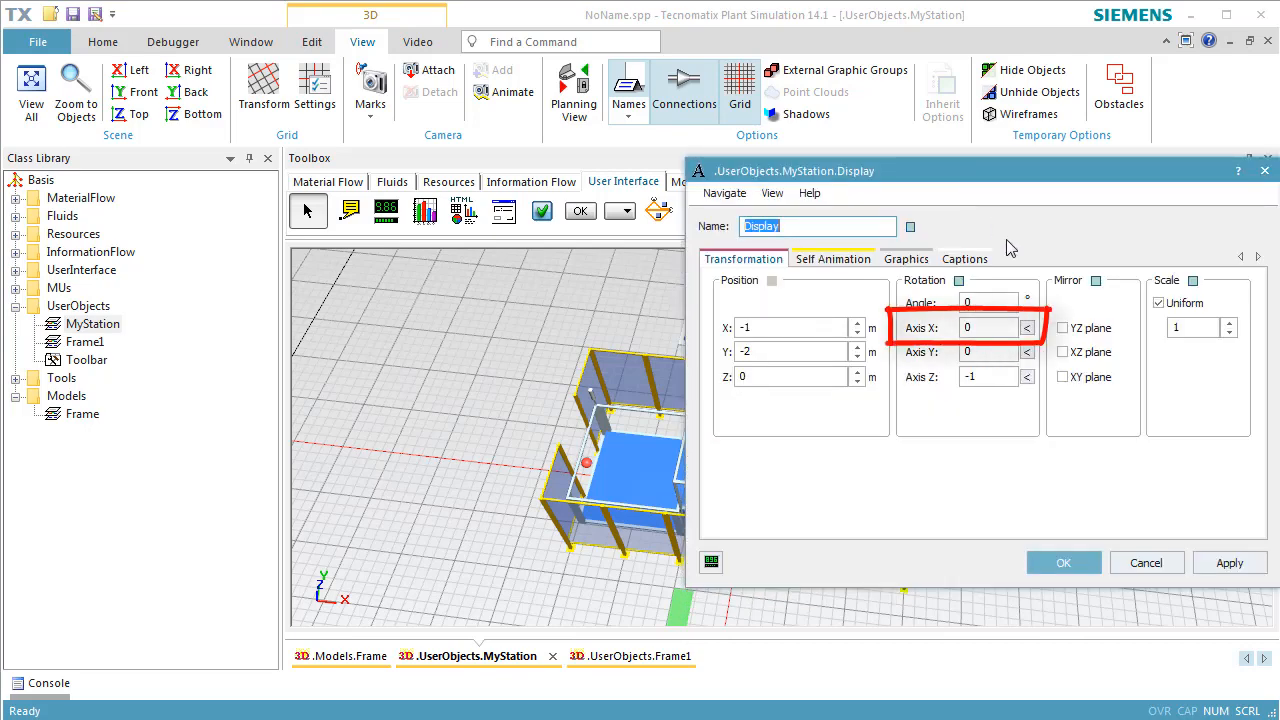
left_click(1026, 330)
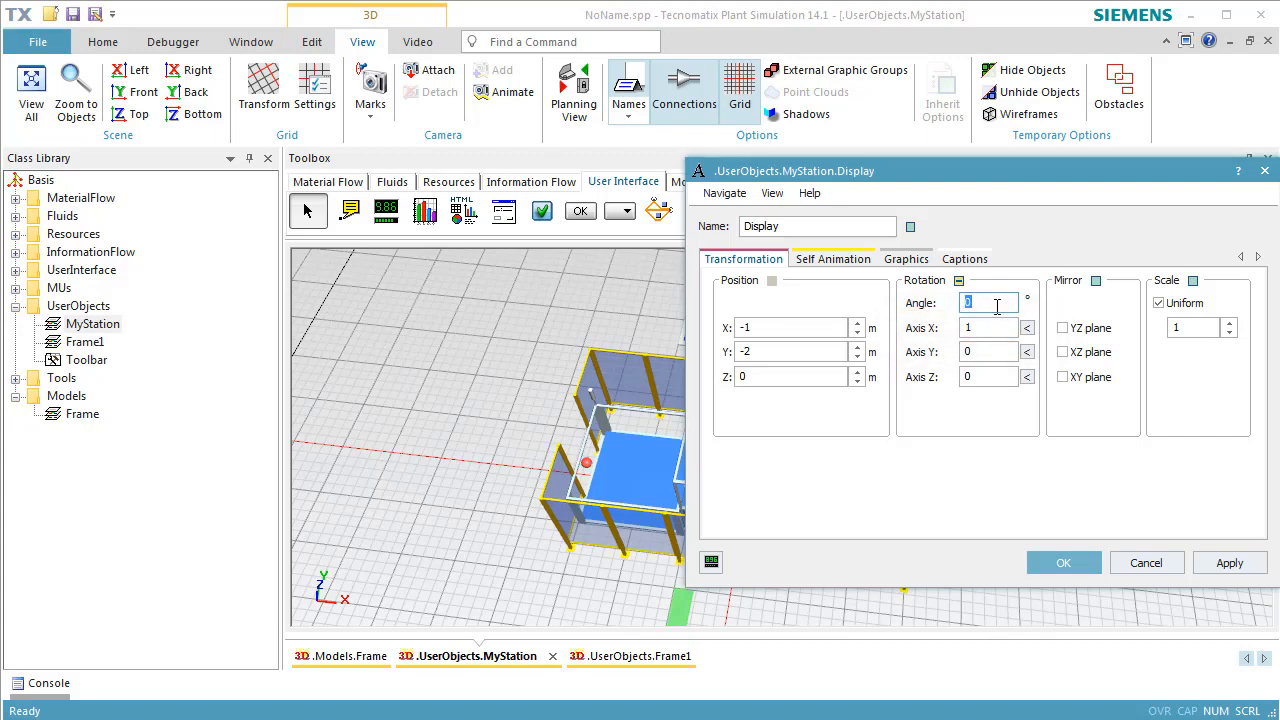
type("90")
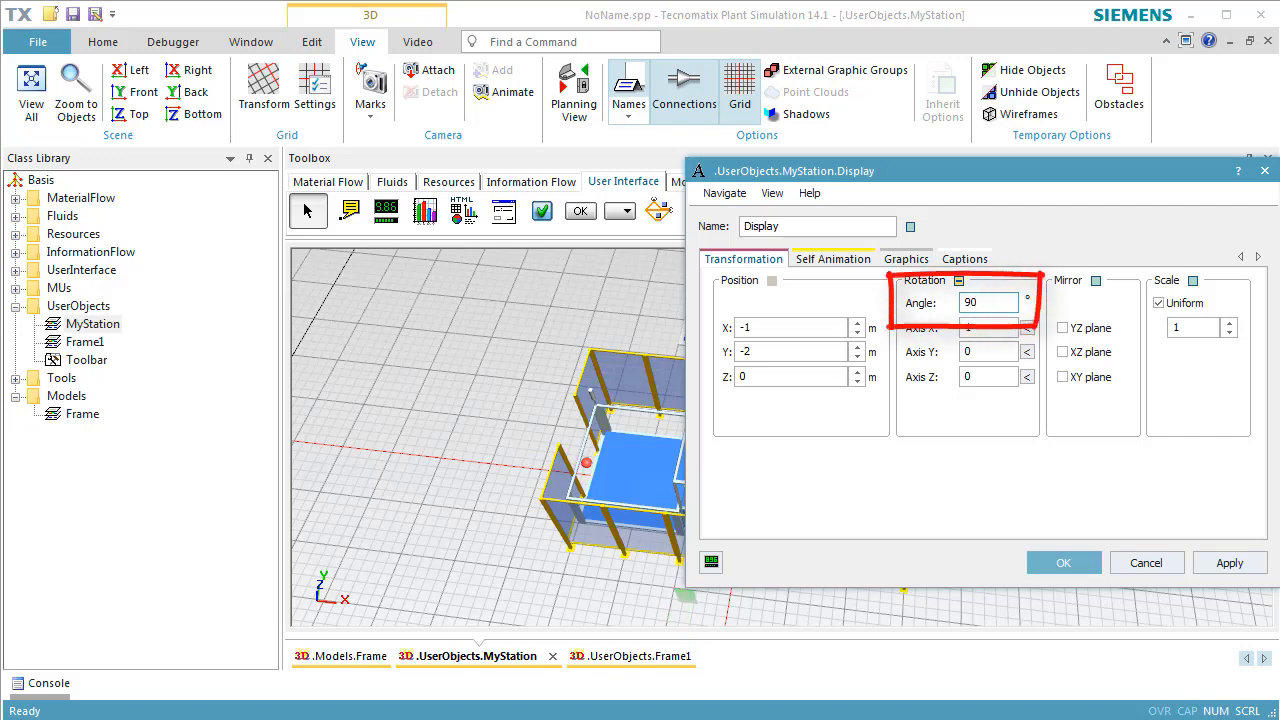
left_click(1225, 563)
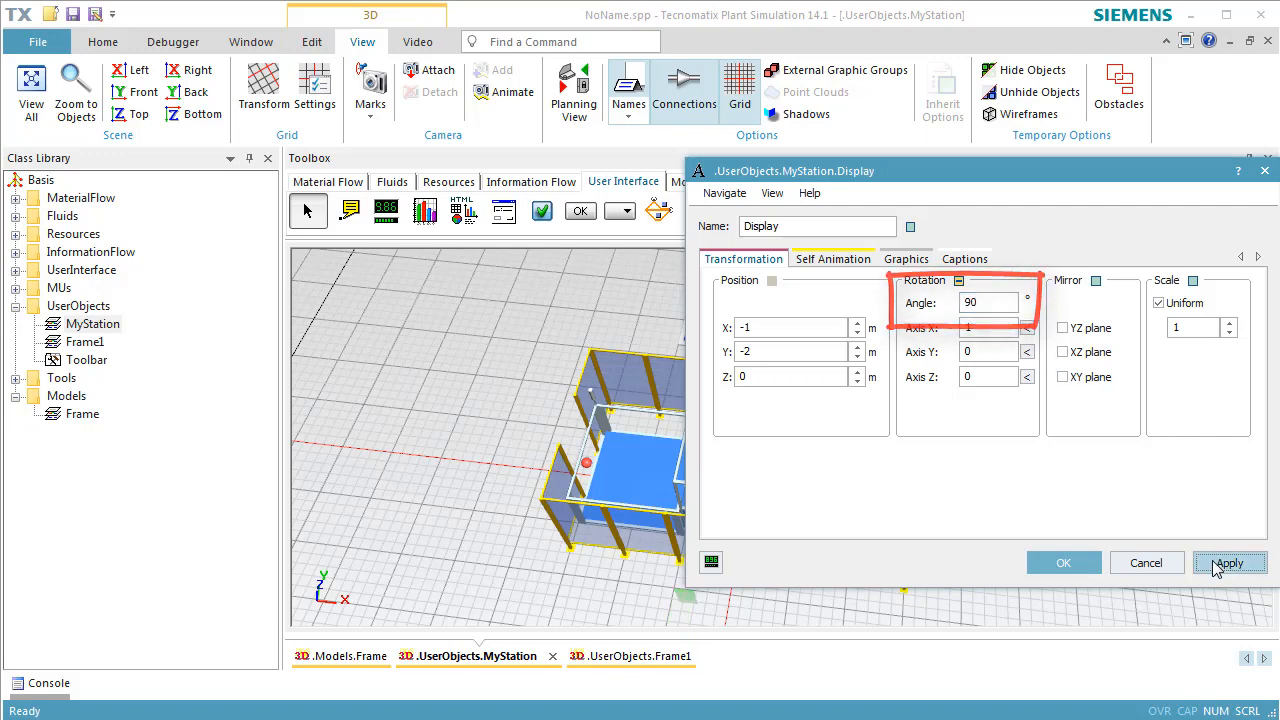
Step: Set the Display's position to X -0.88 m, Y -1.51 m and Z 2 m so it sits on the fence
left_click(793, 377)
key("BackSpace")
type("2")
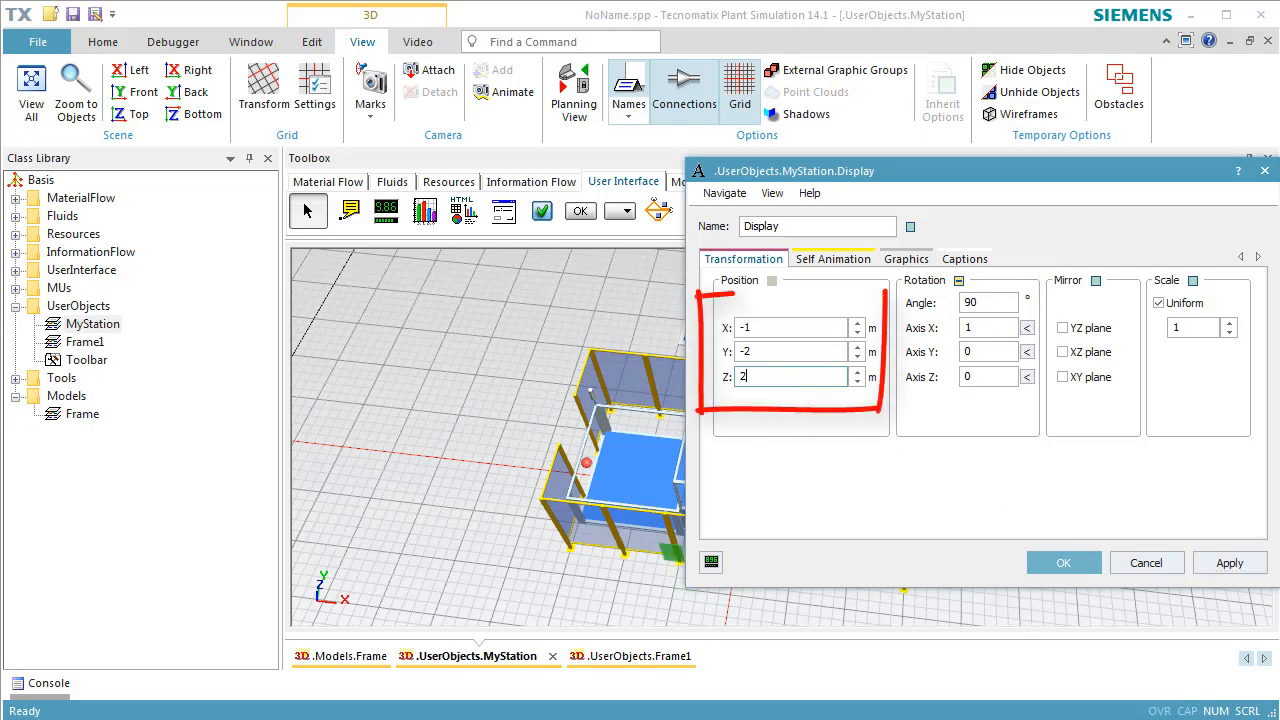
left_click(789, 353)
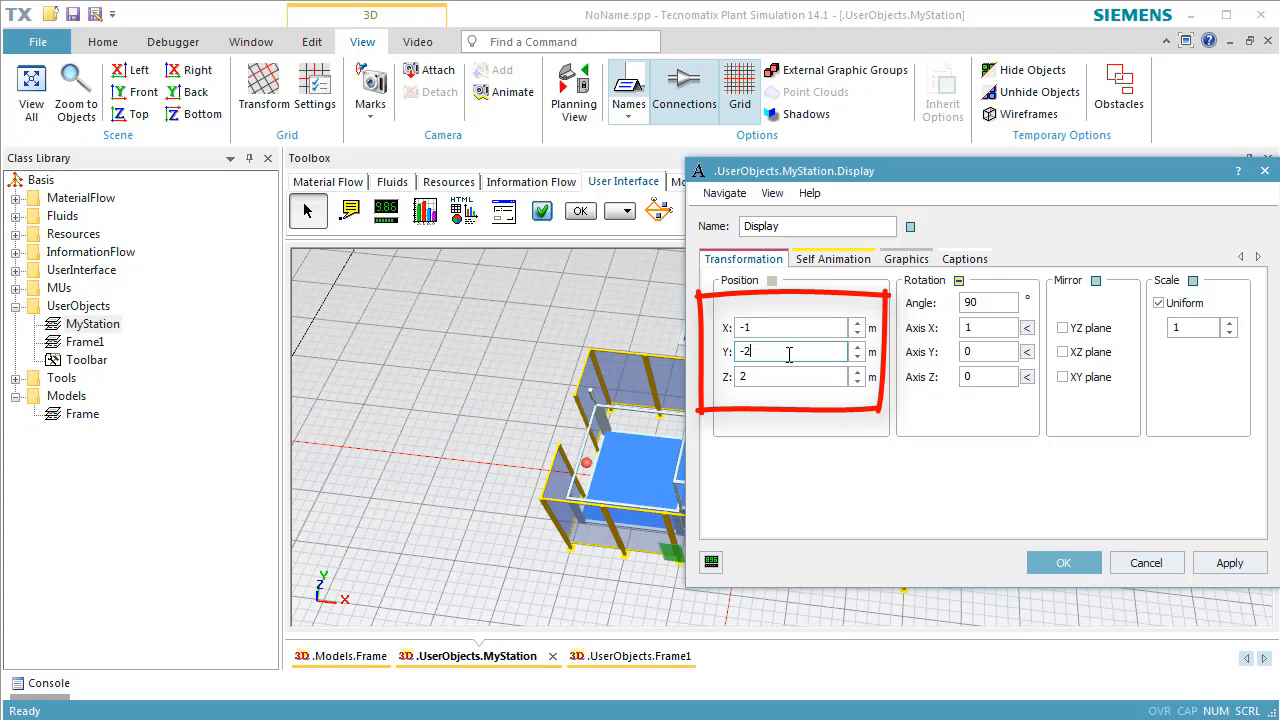
scroll(790, 354, "up", 4, "ctrl")
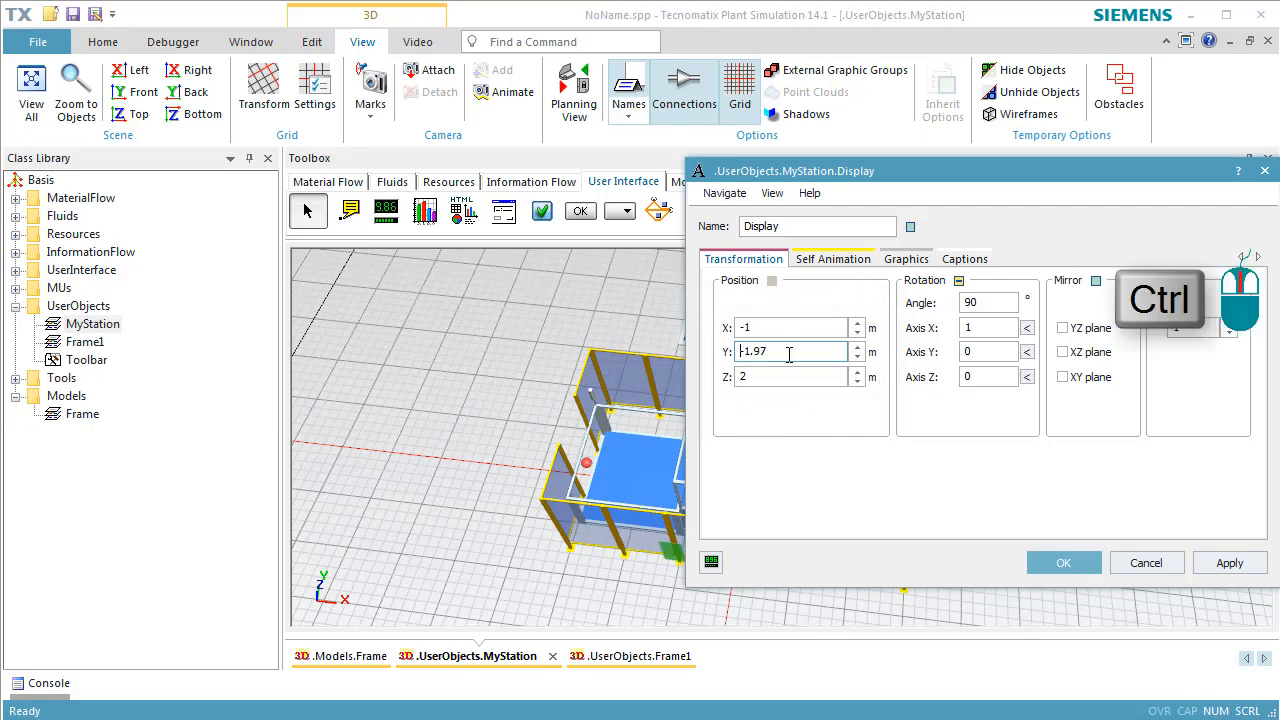
scroll(795, 354, "up", 13, "ctrl")
left_click_drag(910, 178, 975, 184)
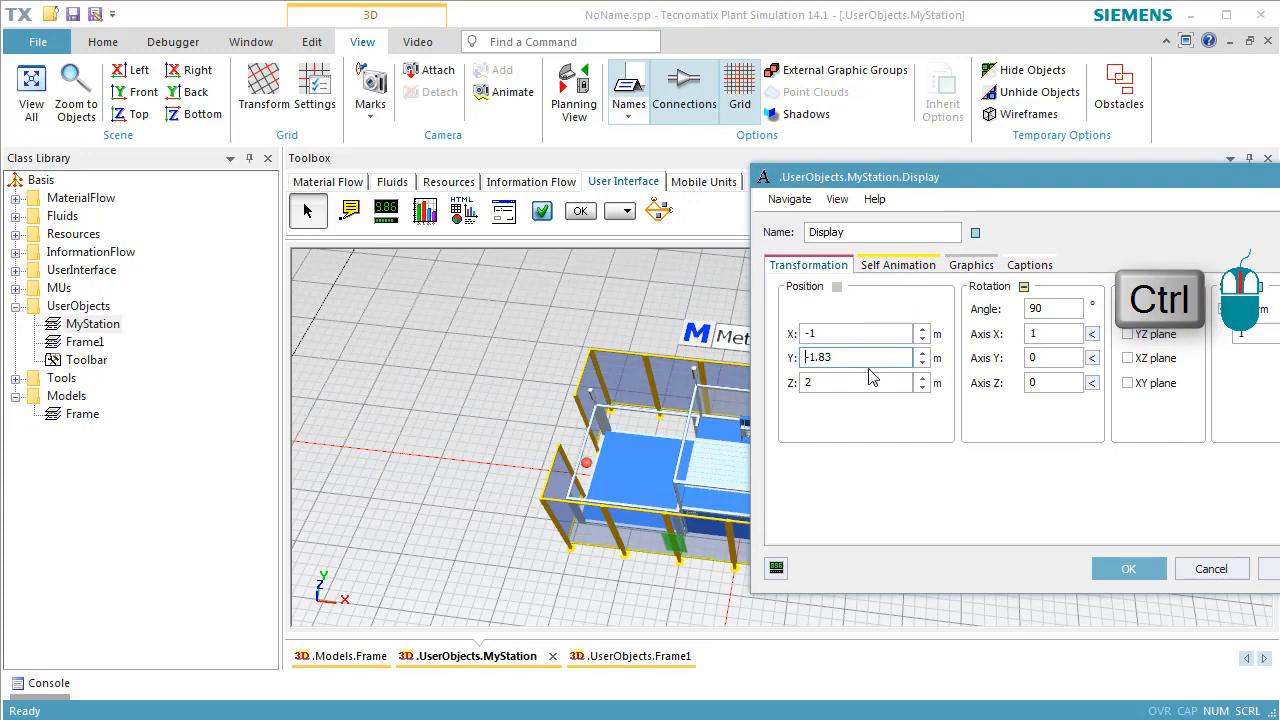
scroll(868, 362, "up", 16, "ctrl")
scroll(873, 362, "up", 16, "ctrl")
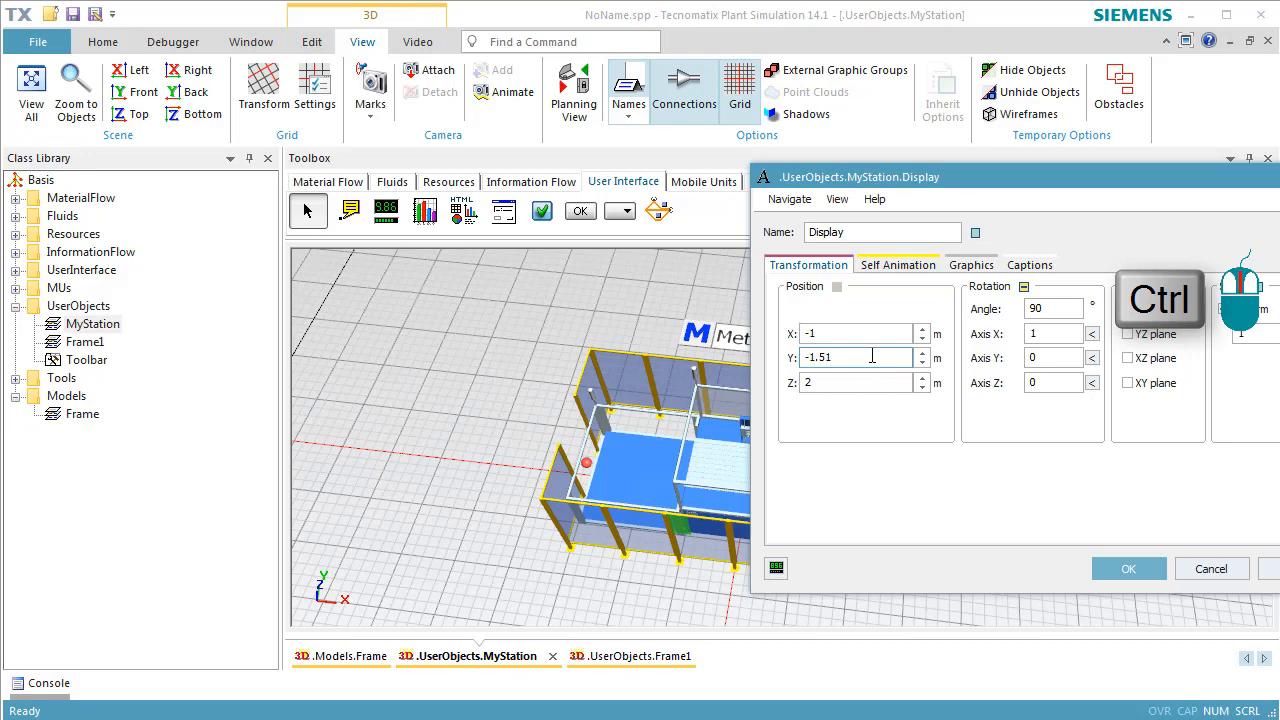
left_click(860, 334)
scroll(860, 334, "up", 12, "ctrl")
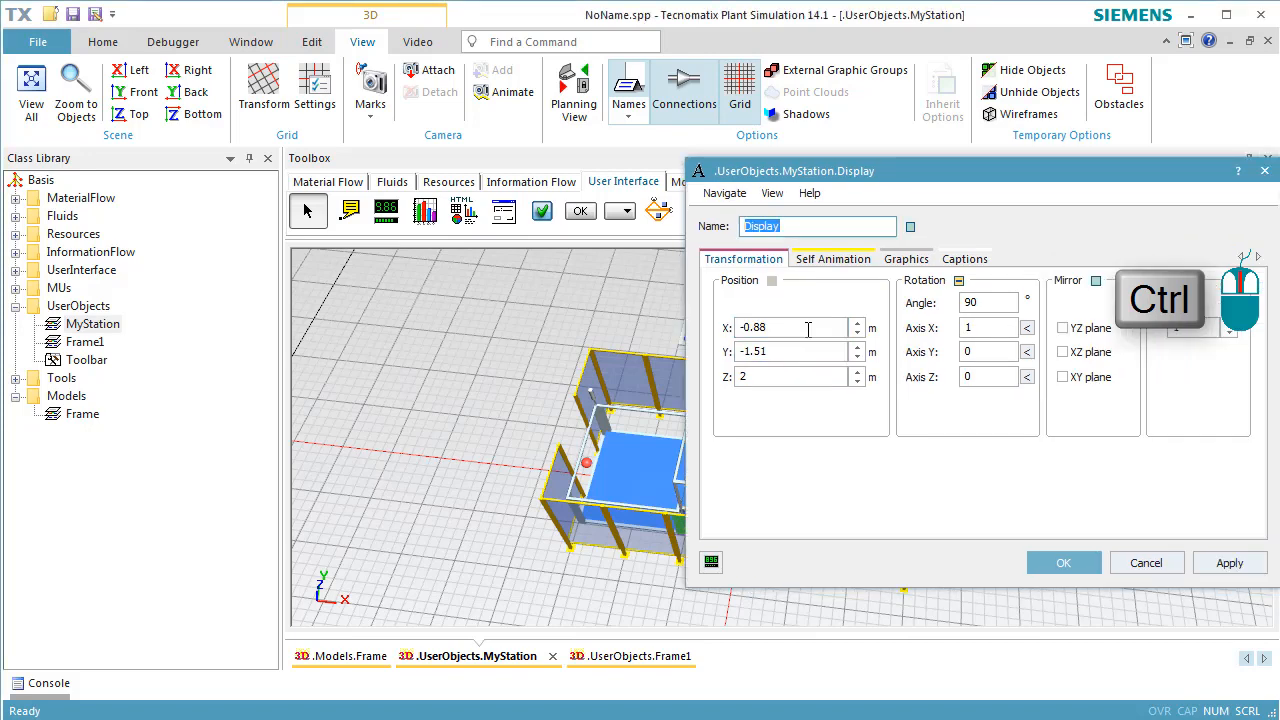
Step: Turn off Exclude from "Show content" of the location for the Display and confirm its 3D properties
left_click(906, 259)
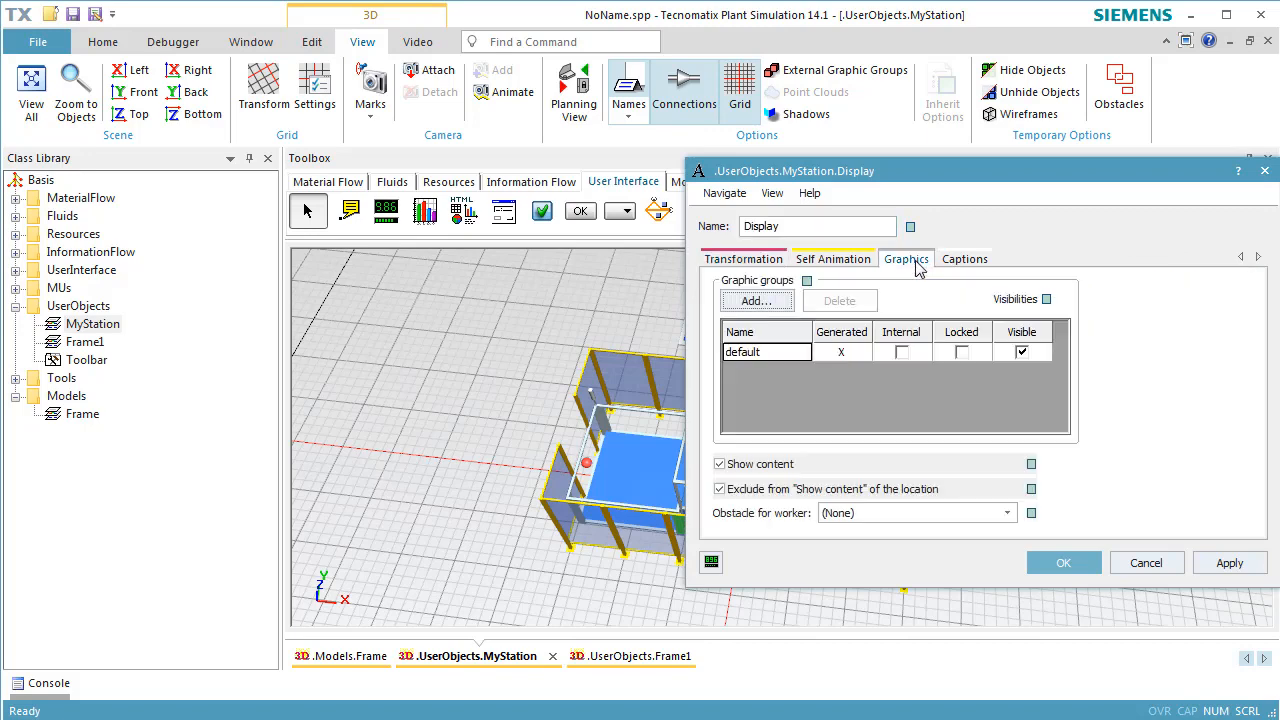
left_click(789, 492)
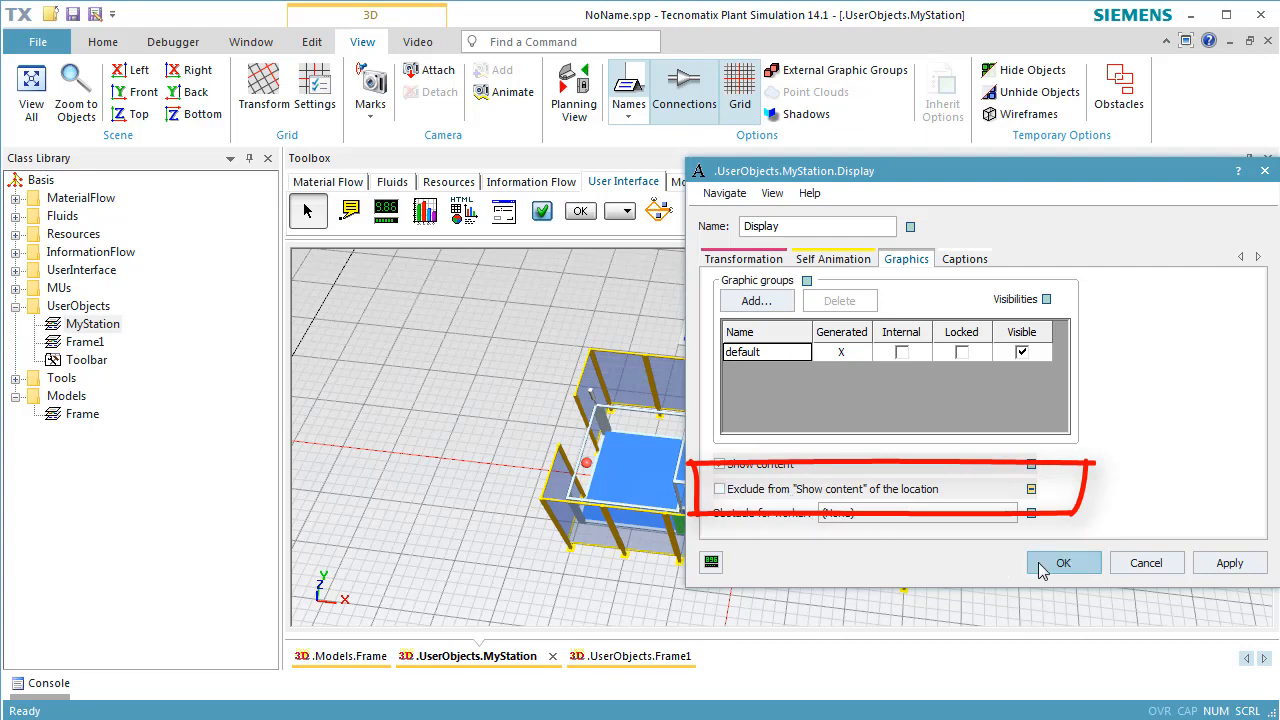
left_click(1040, 566)
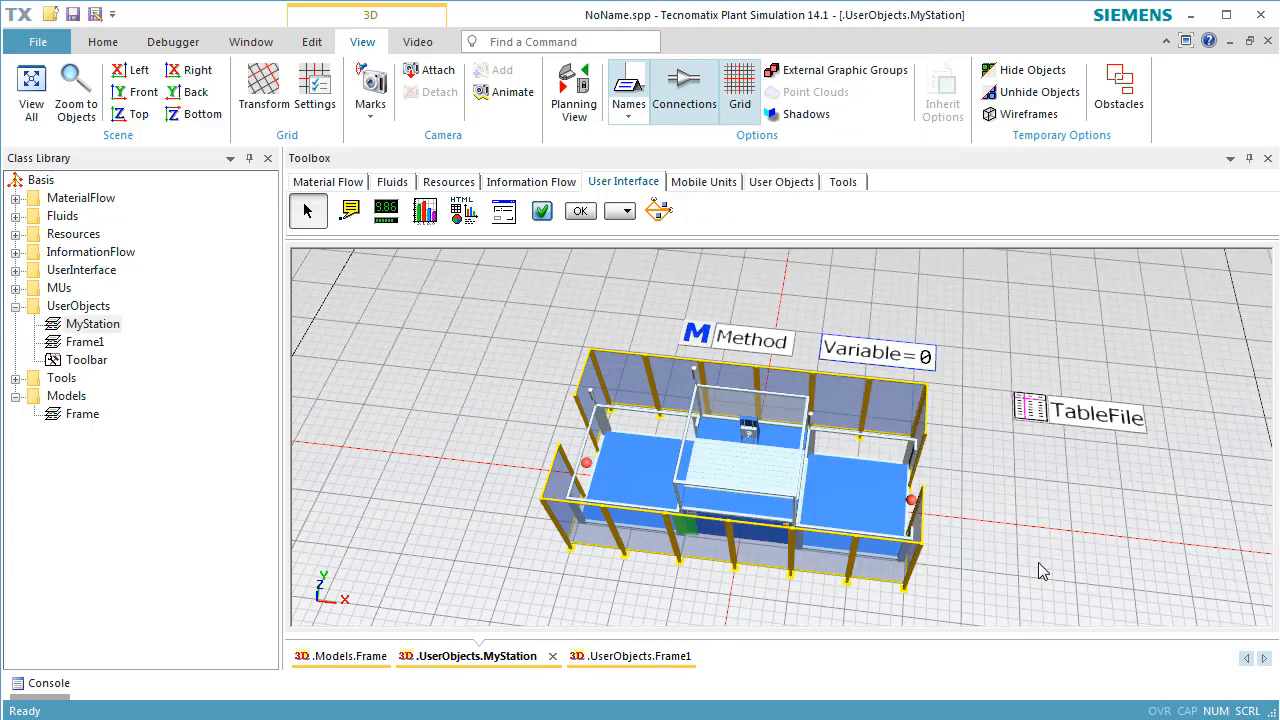
Step: Close the MyStation and Frame1 windows and show the Models Frame in planning view
left_click(1267, 41)
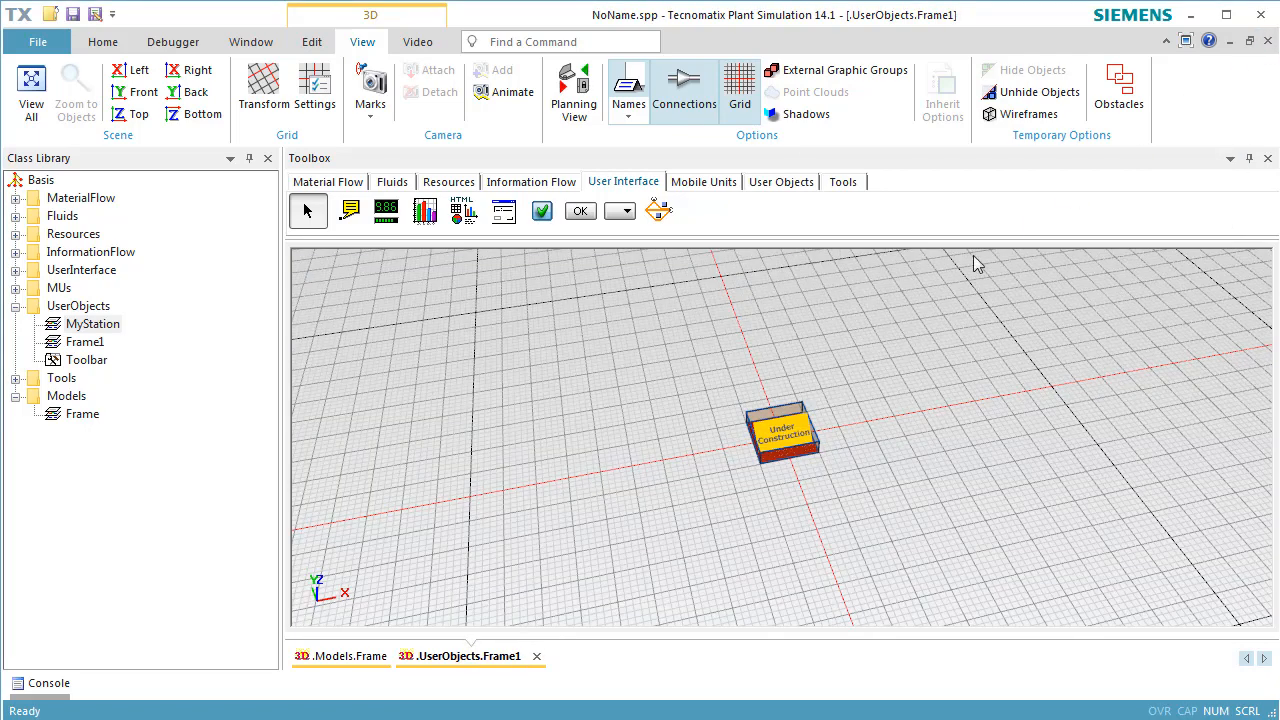
left_click(1267, 41)
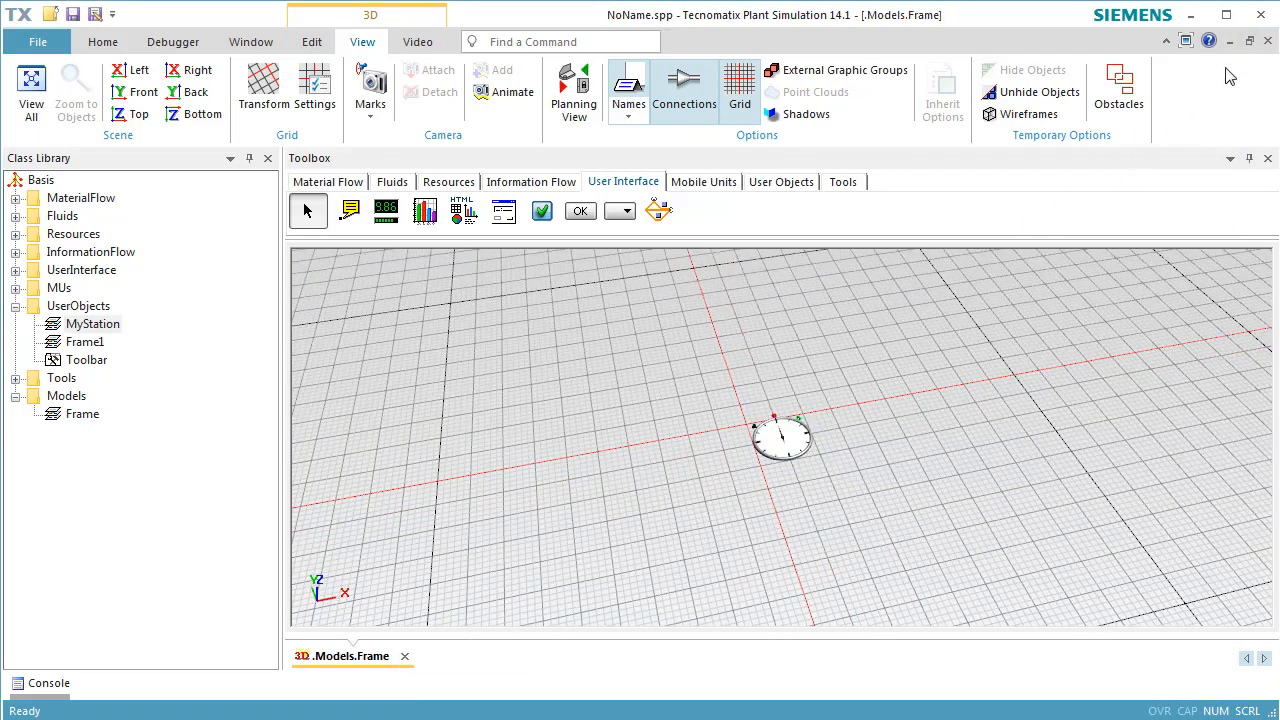
left_click(96, 420)
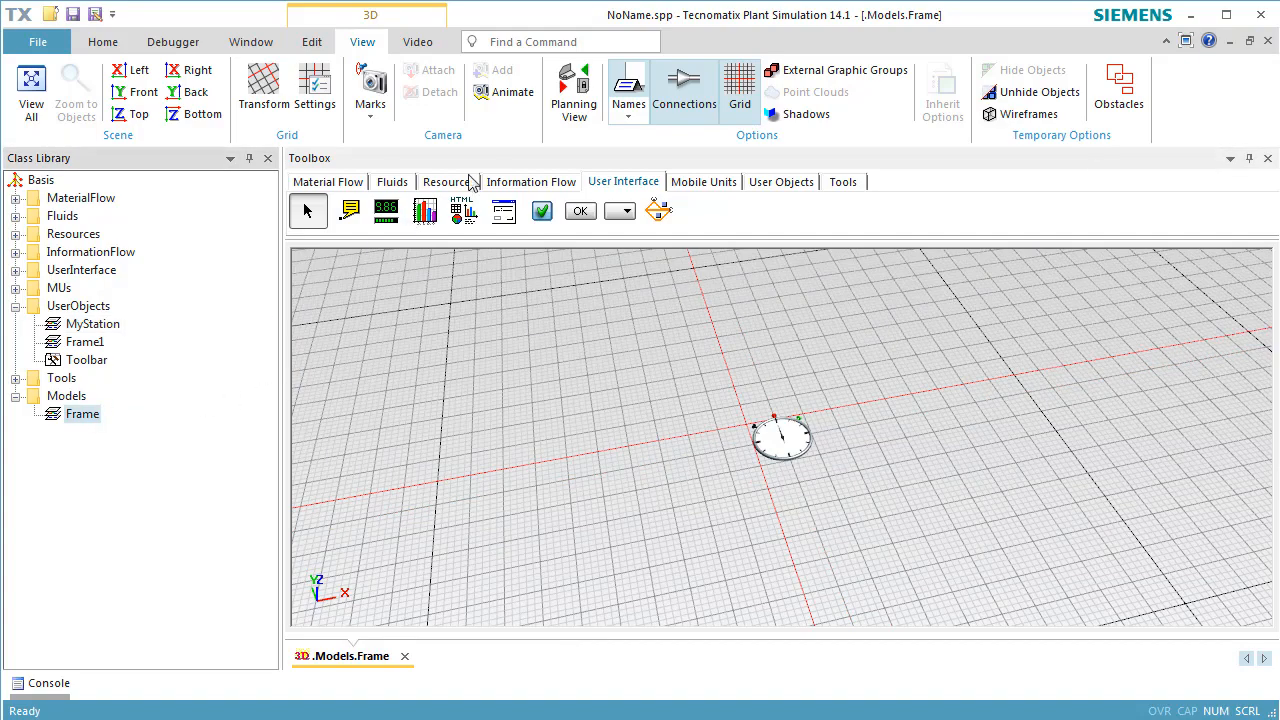
left_click(563, 112)
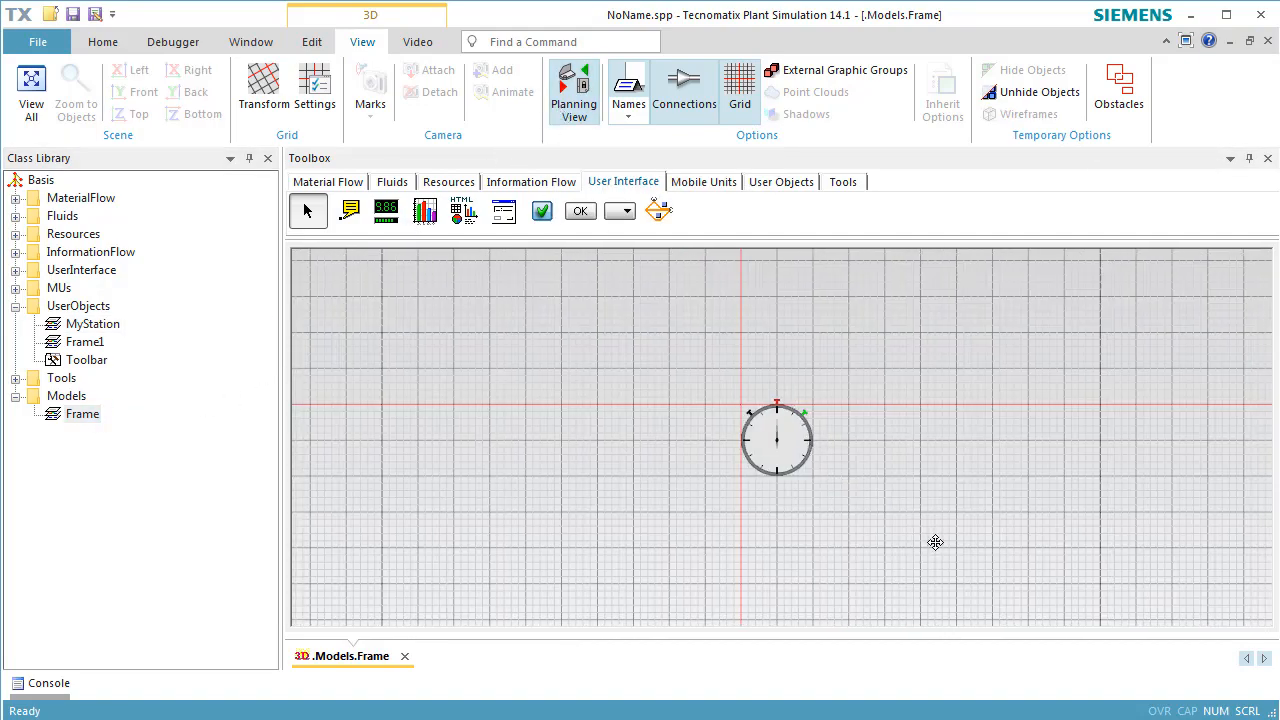
middle_click_drag(934, 543, 548, 396)
Step: Add MyStation to the Material Flow toolbox and insert a Source below the EventController in the Models Frame
left_click(328, 183)
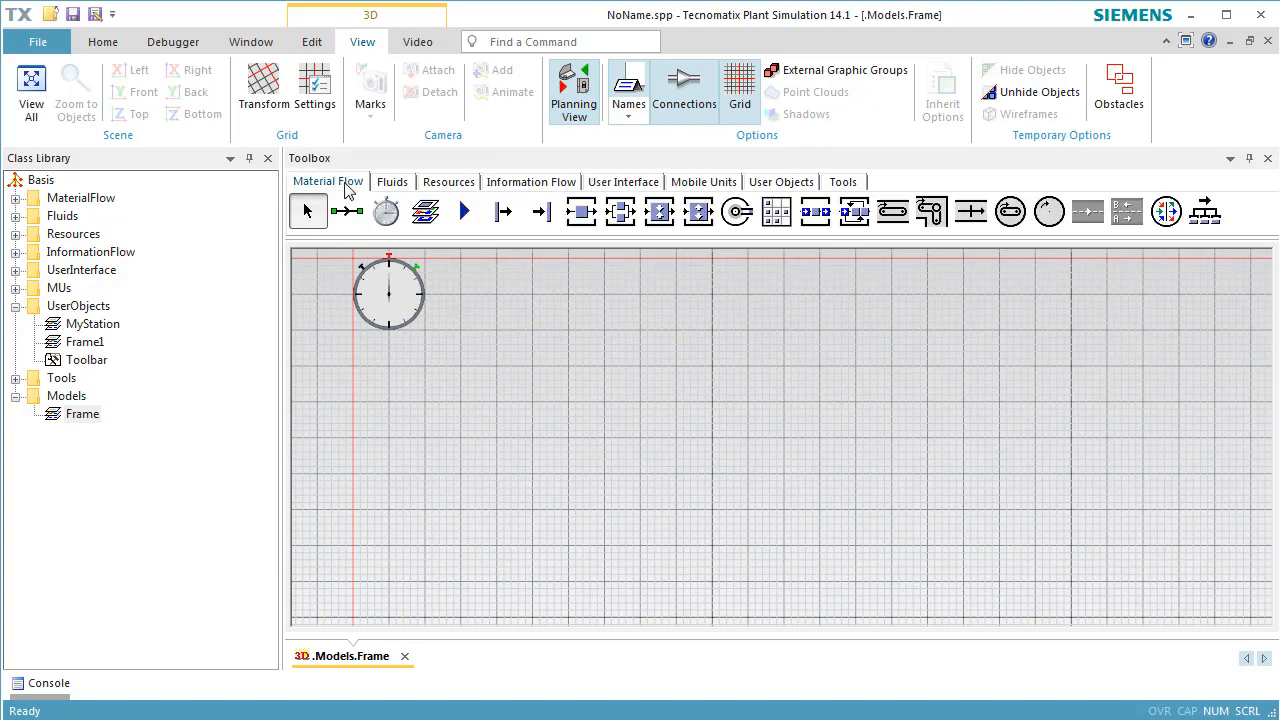
left_click_drag(108, 330, 1245, 212)
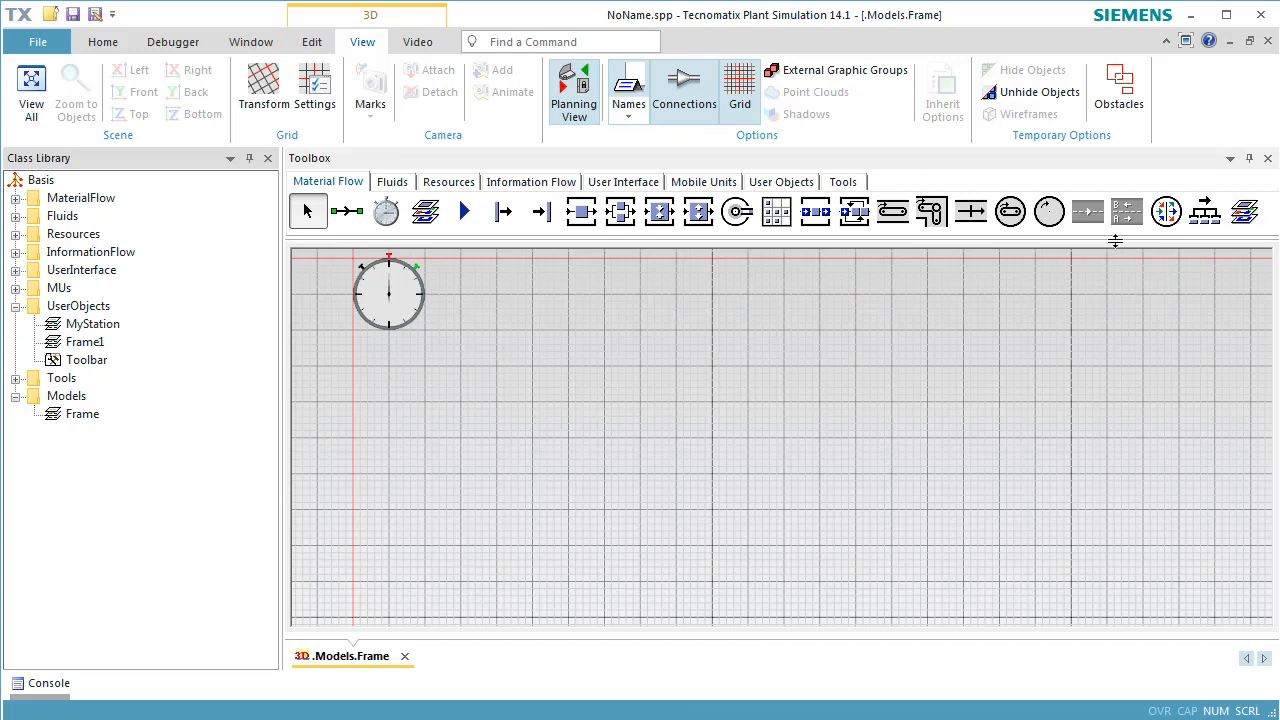
left_click(503, 212)
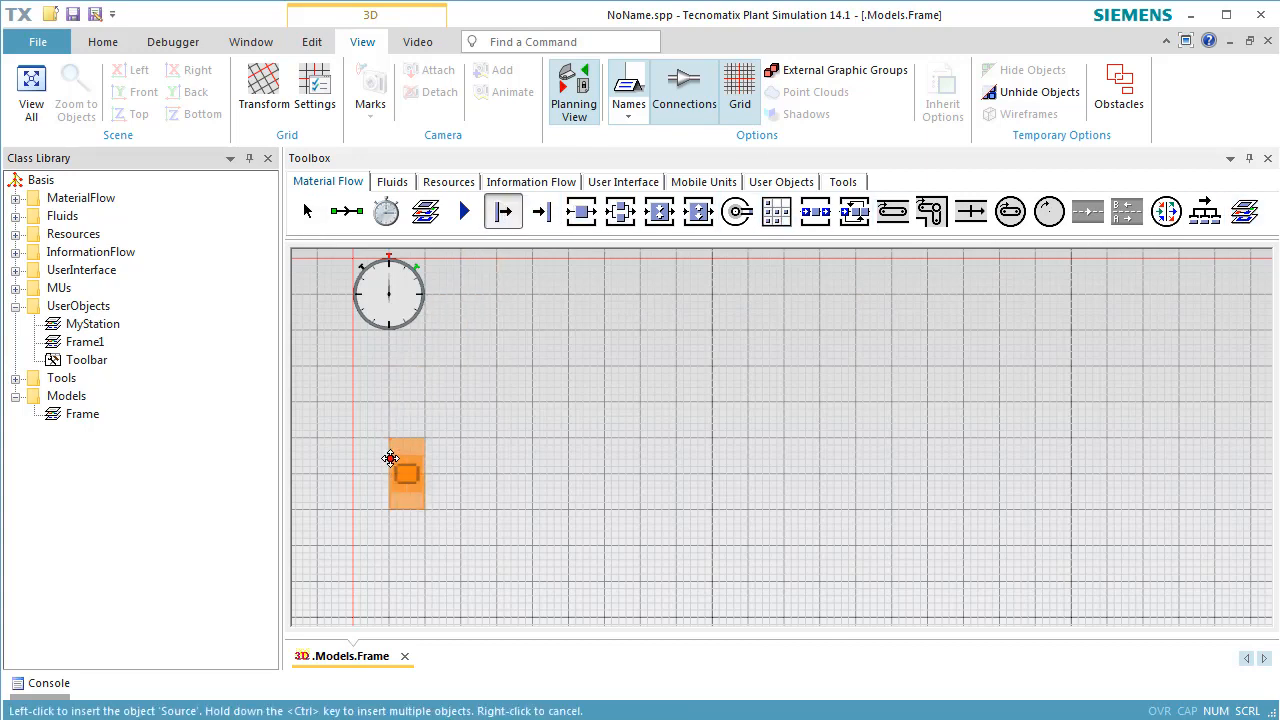
left_click(392, 447)
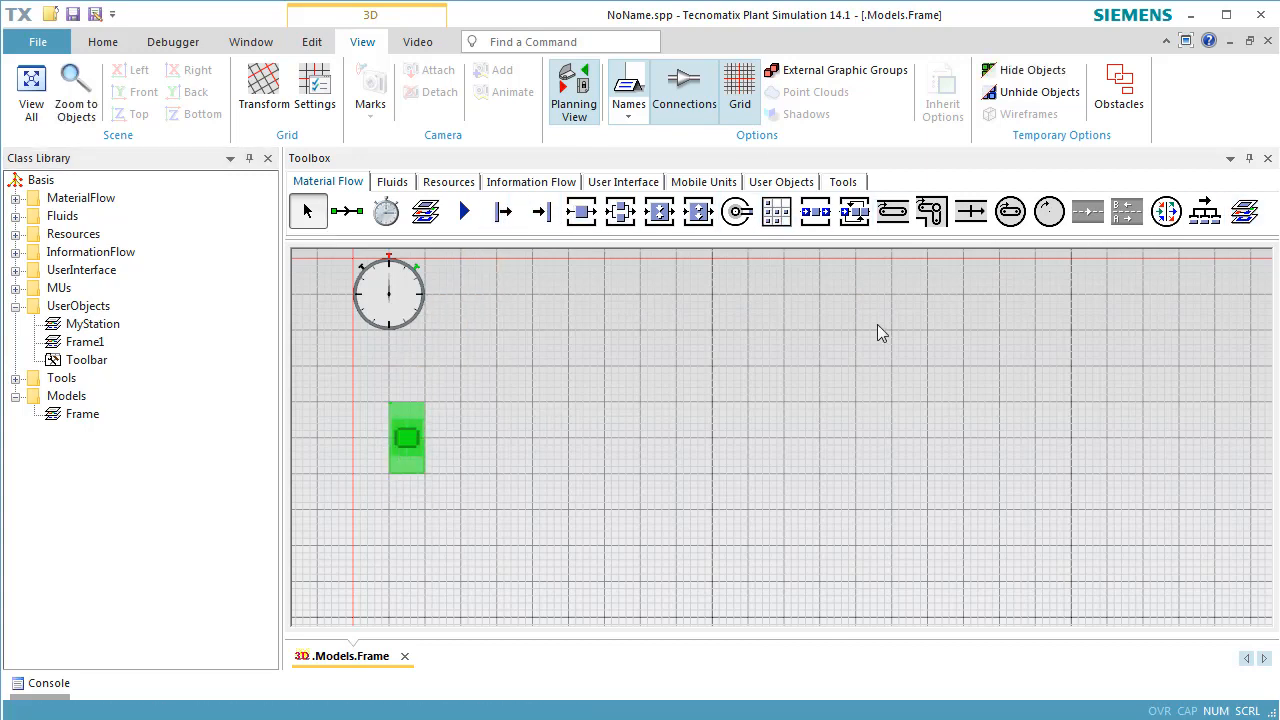
Step: Insert three MyStation instances in a row beside the Source and place a Drain at the end of the row
left_click(1251, 220, "ctrl")
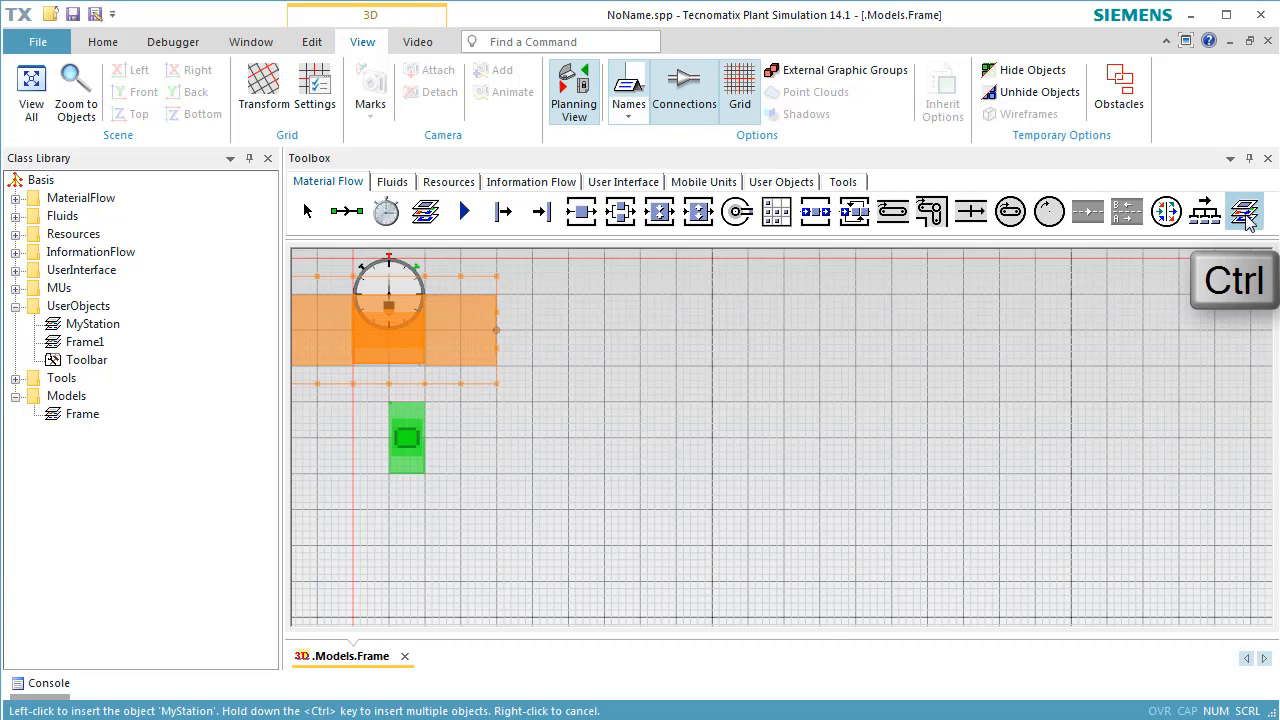
left_click(536, 440, "ctrl")
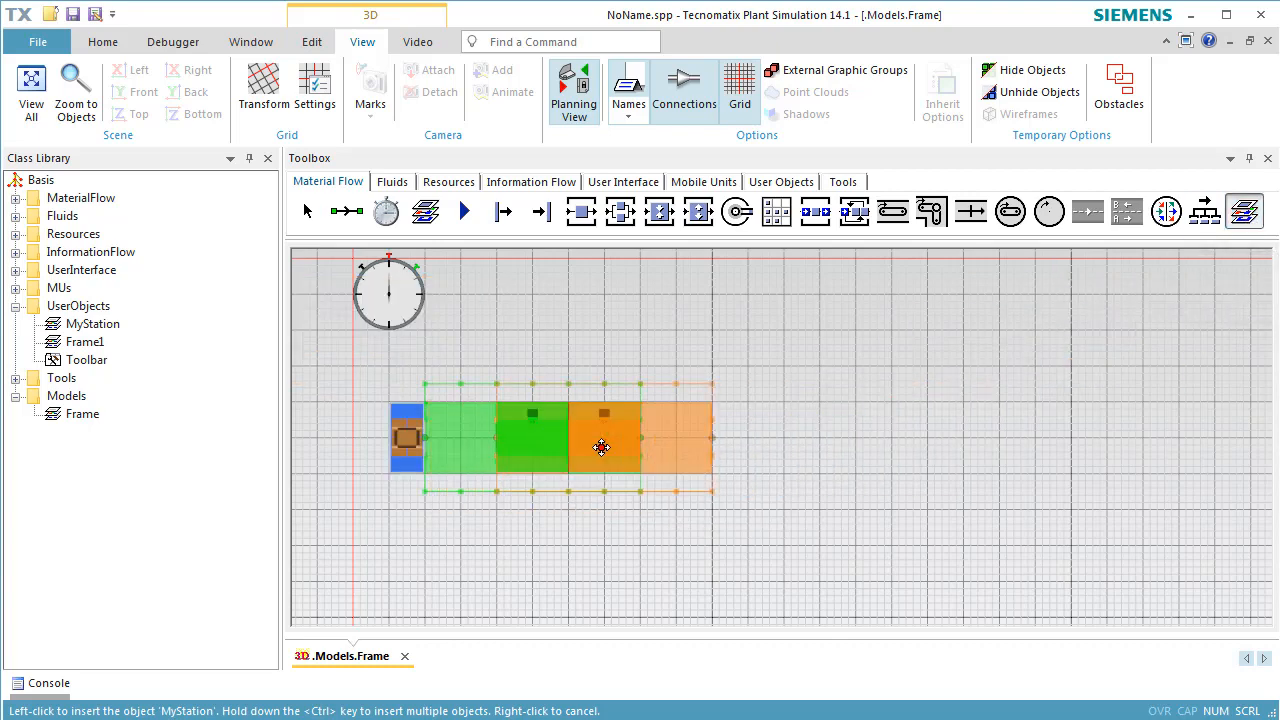
left_click(749, 437, "ctrl")
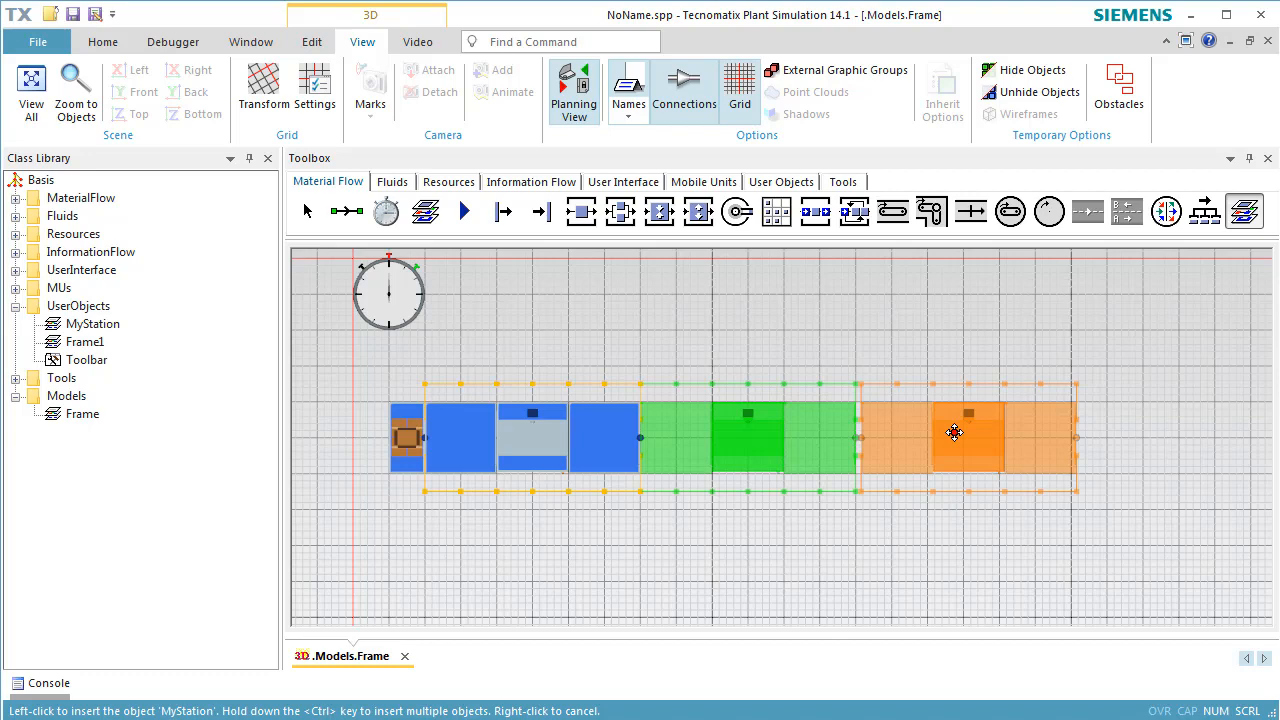
left_click(954, 432, "ctrl")
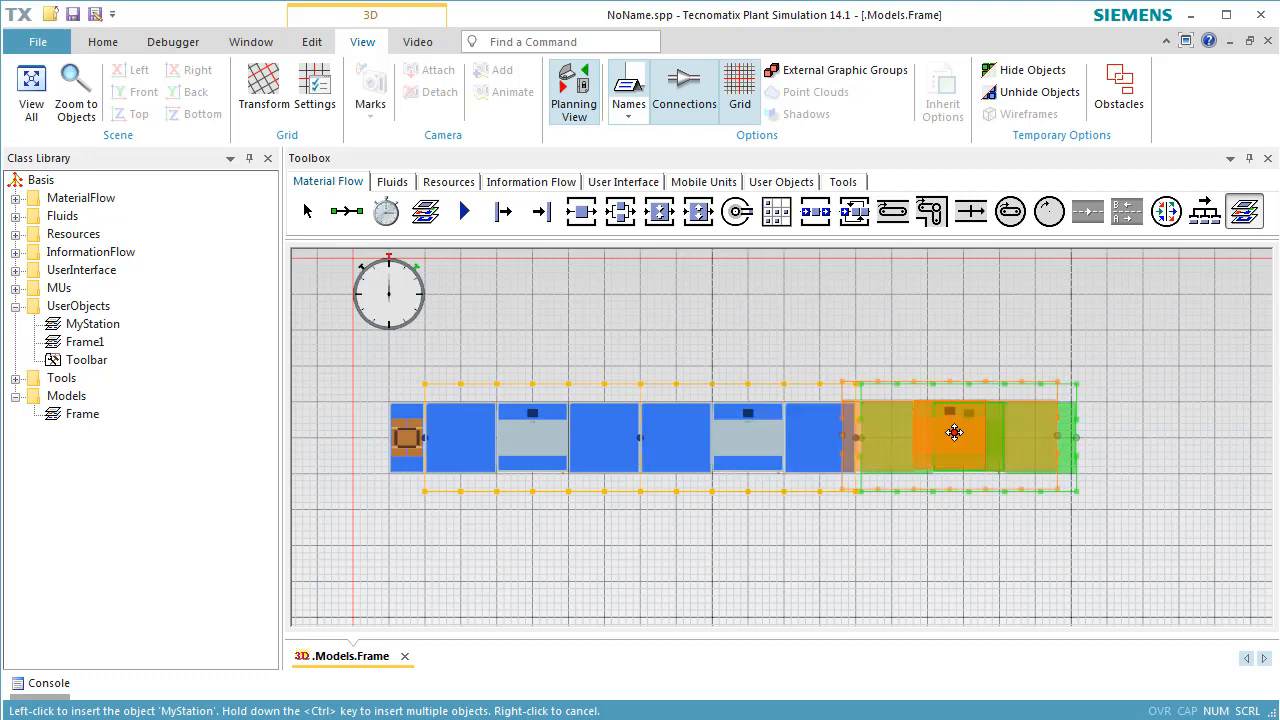
left_click(548, 213)
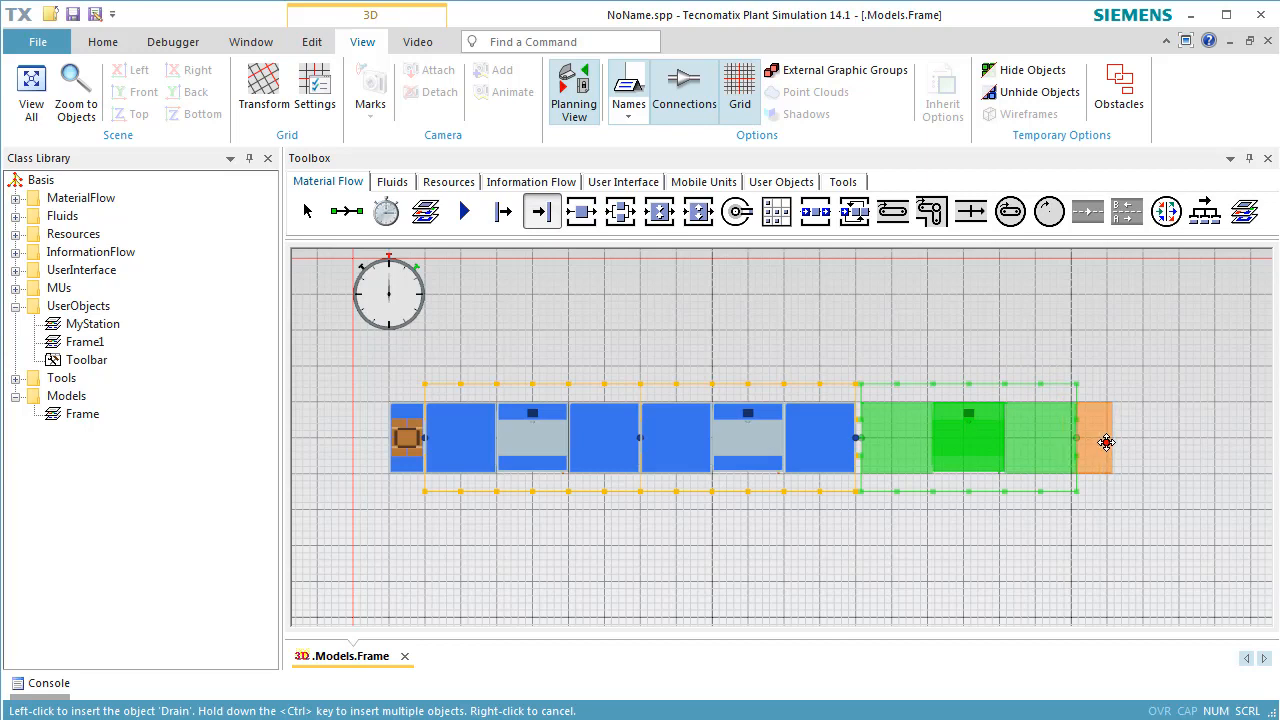
left_click(1106, 442)
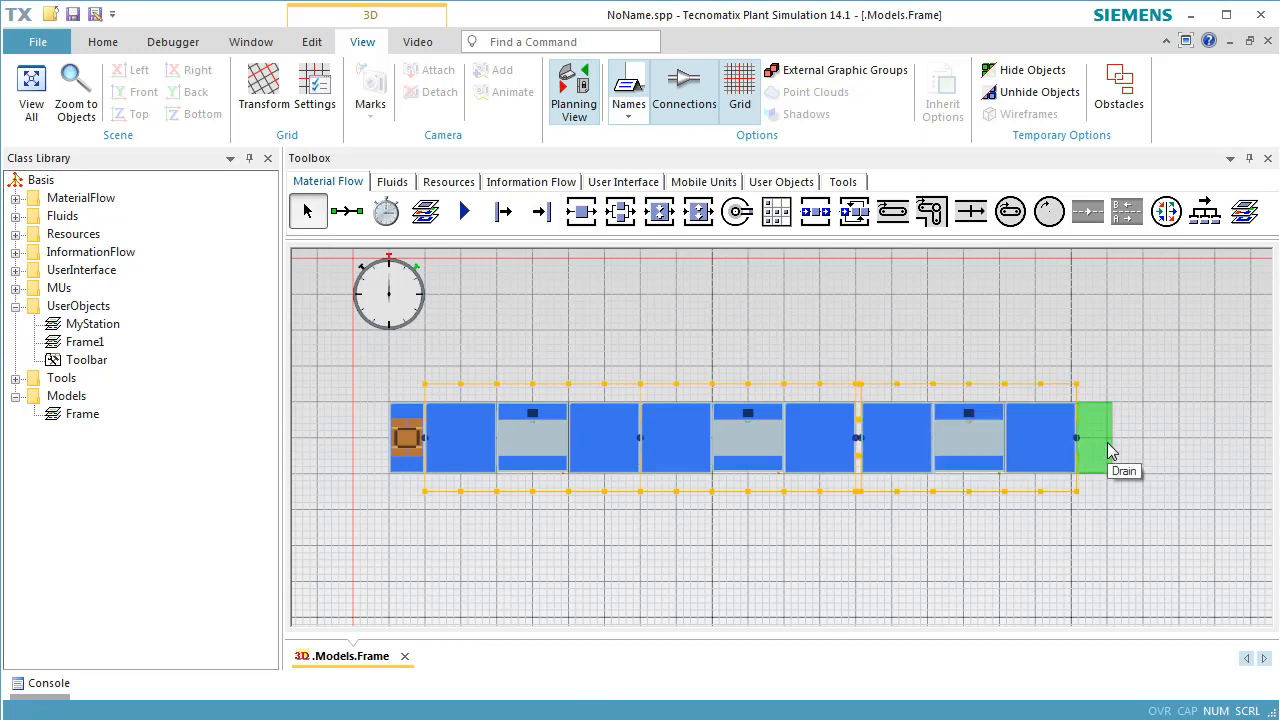
double_click(1107, 451)
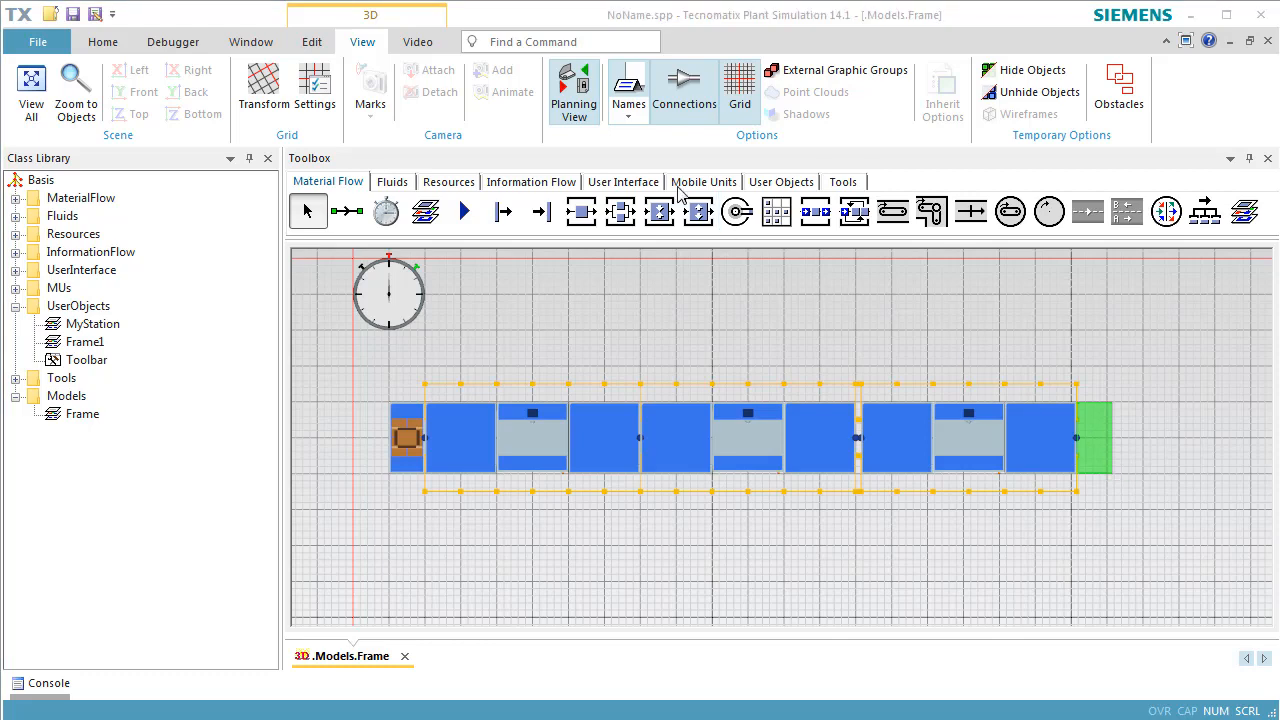
Step: Return to the 3D view and shift the Source and the three stations away from the Drain, closing the gap between the stations
left_click(574, 95)
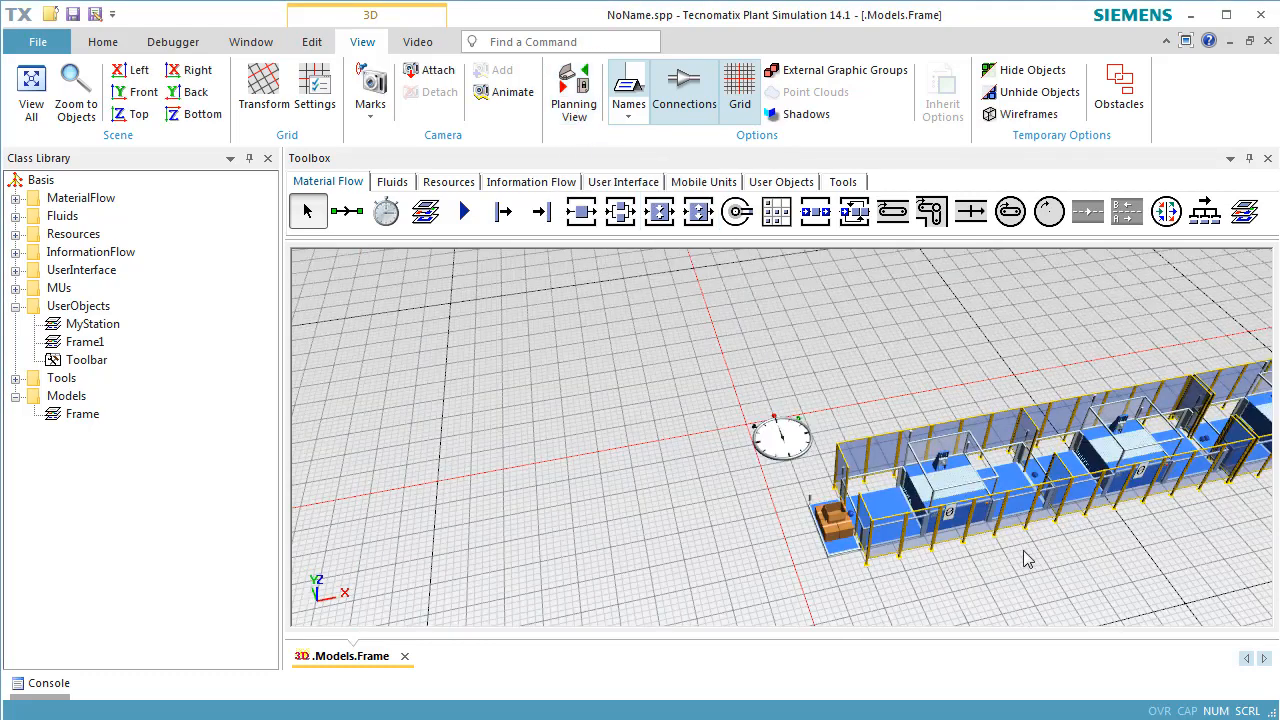
left_click_drag(1036, 558, 708, 507)
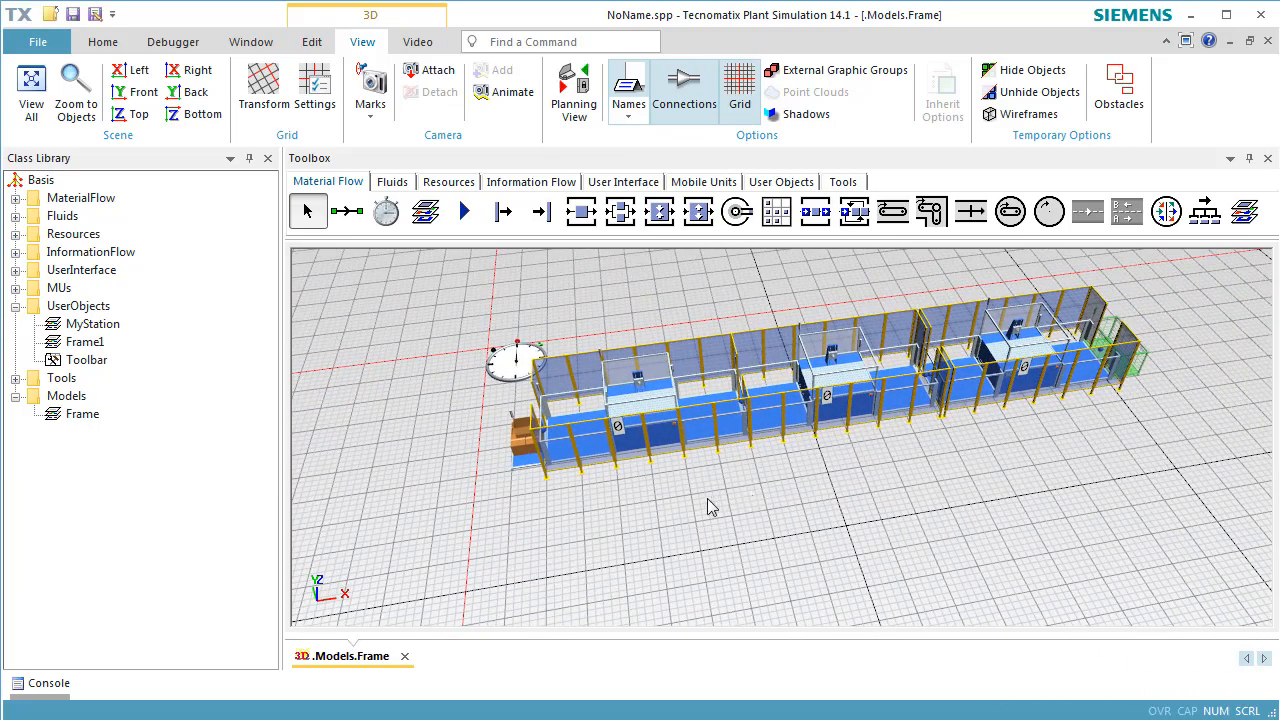
left_click_drag(515, 460, 486, 466)
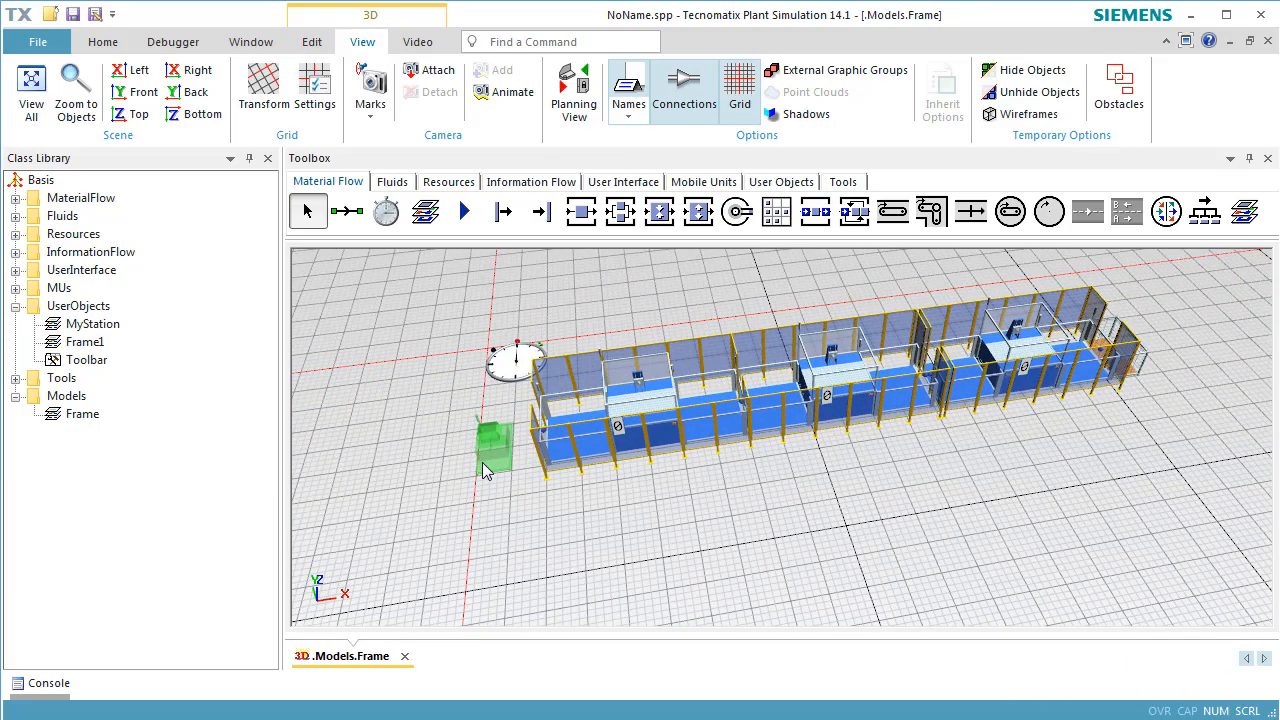
left_click_drag(617, 455, 574, 449)
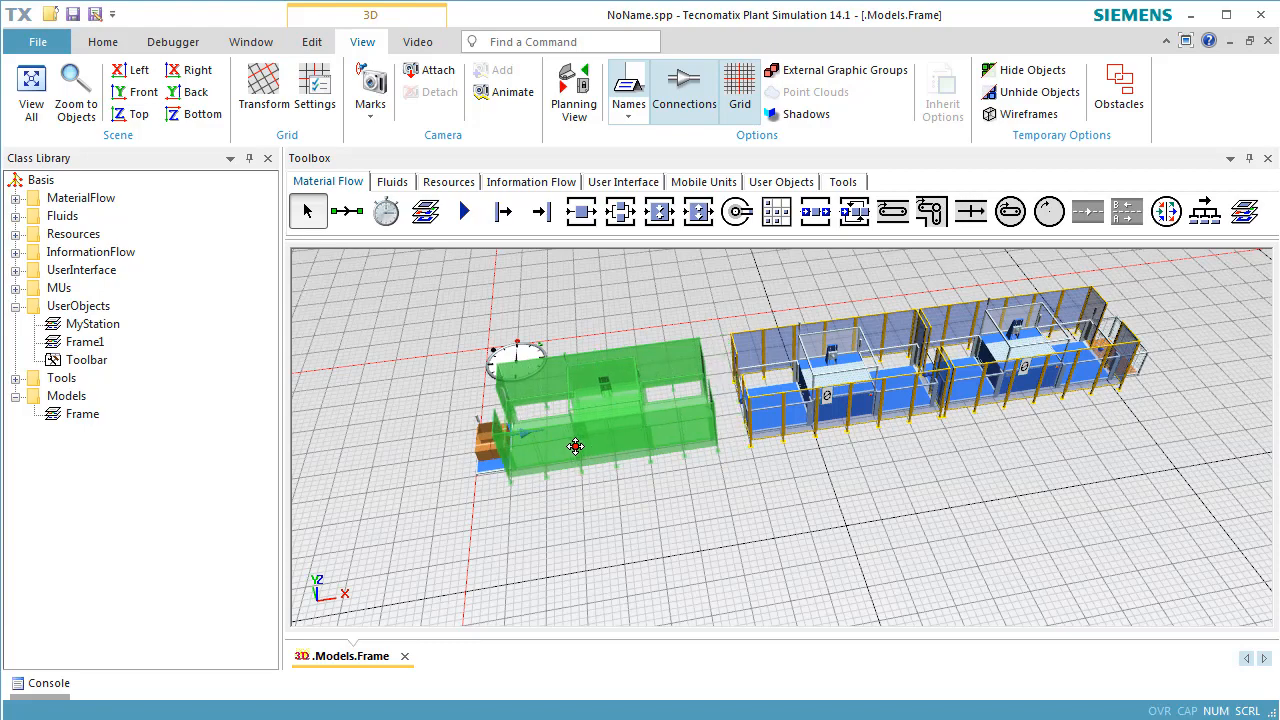
left_click(811, 410)
left_click_drag(811, 410, 960, 393)
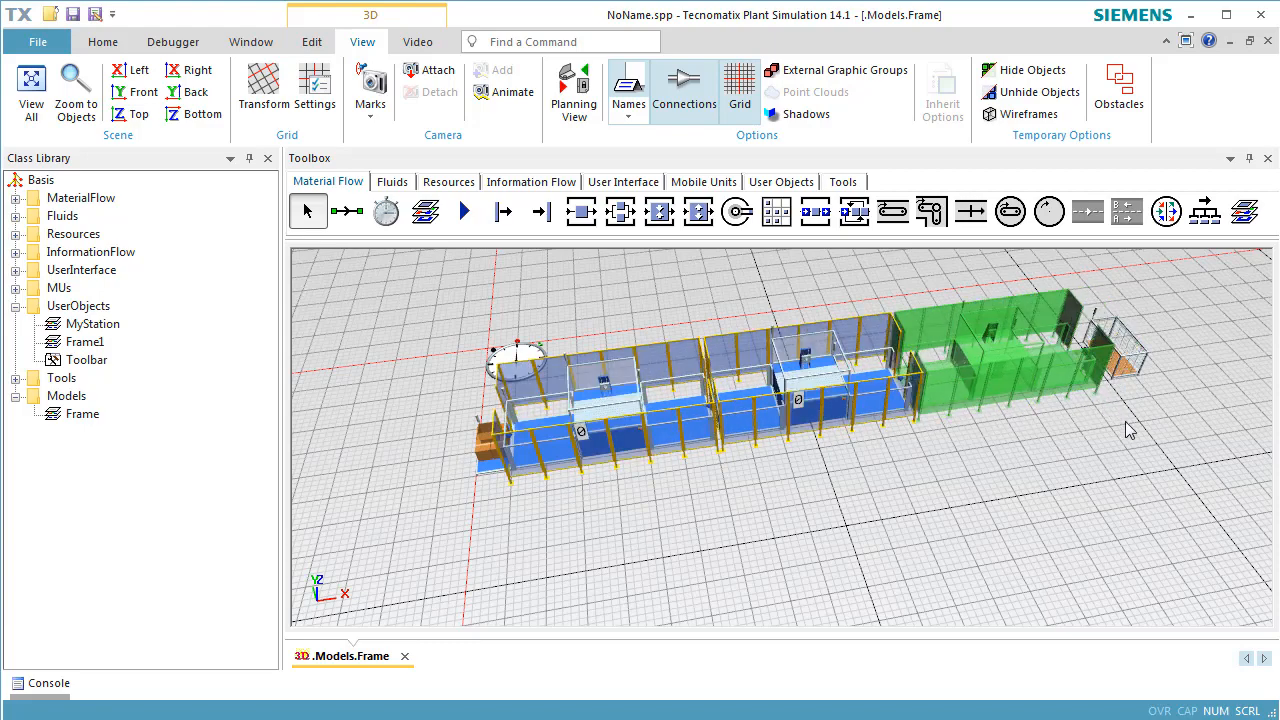
middle_click_drag(1126, 422, 948, 451)
left_click(992, 499)
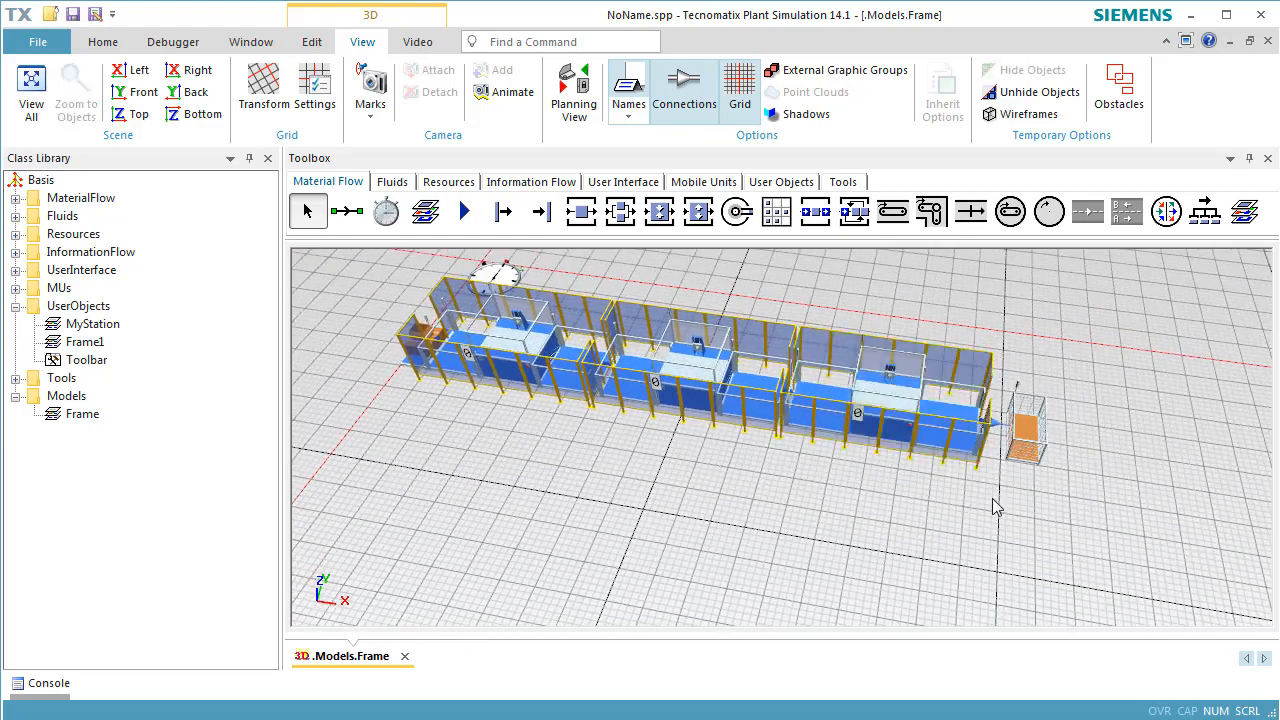
Step: Reset the simulation and start it
right_click(867, 516)
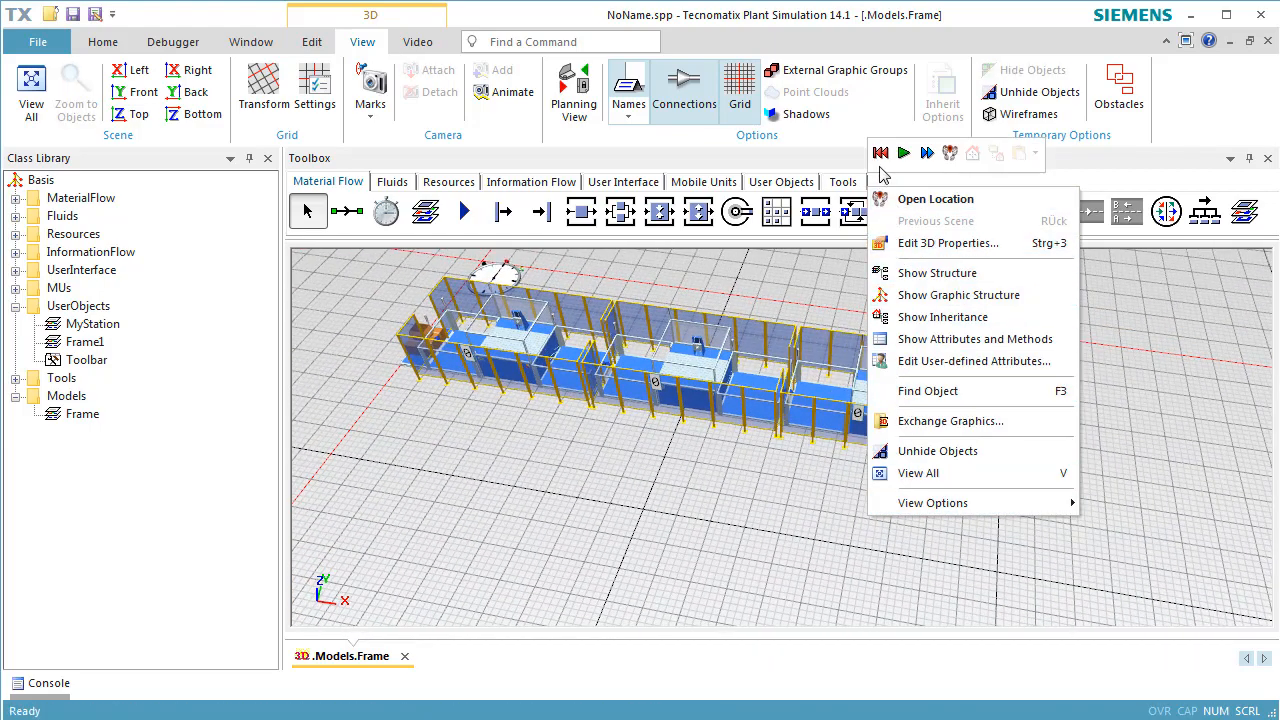
left_click(880, 158)
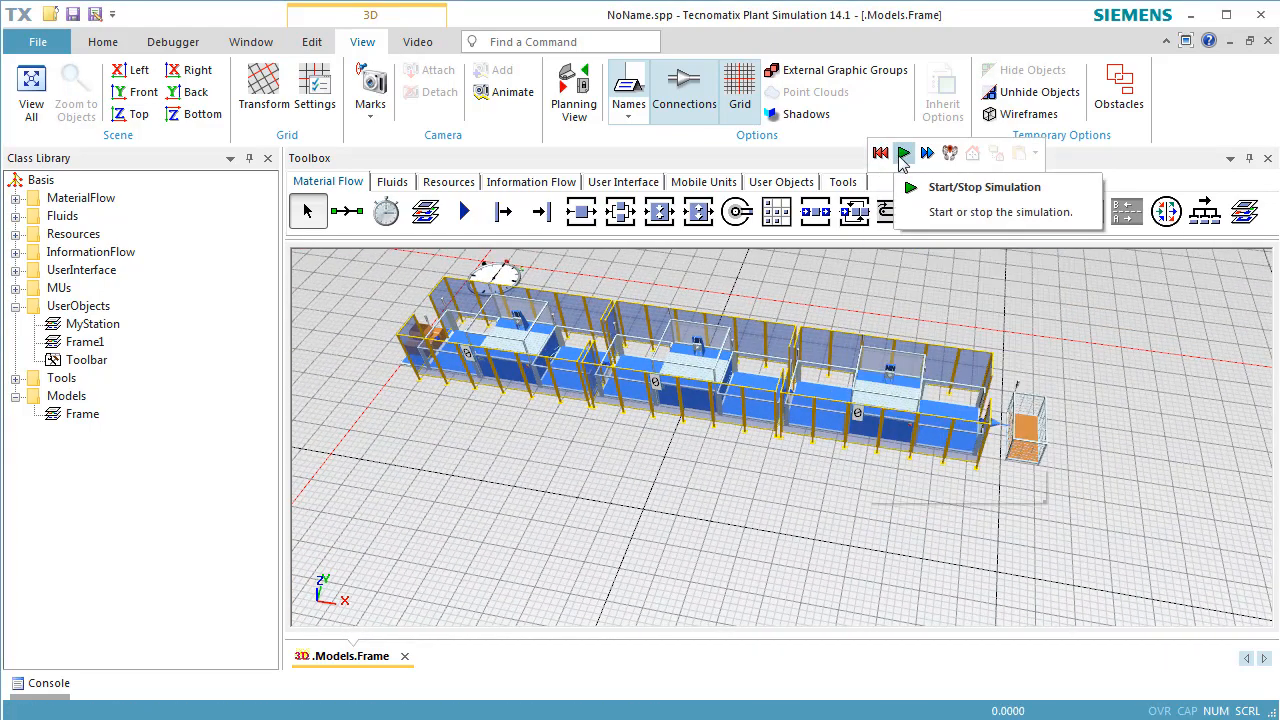
left_click(903, 155)
Step: Enable real-time mode with factor 10 in the EventController and view the running line with its station displays
double_click(505, 278)
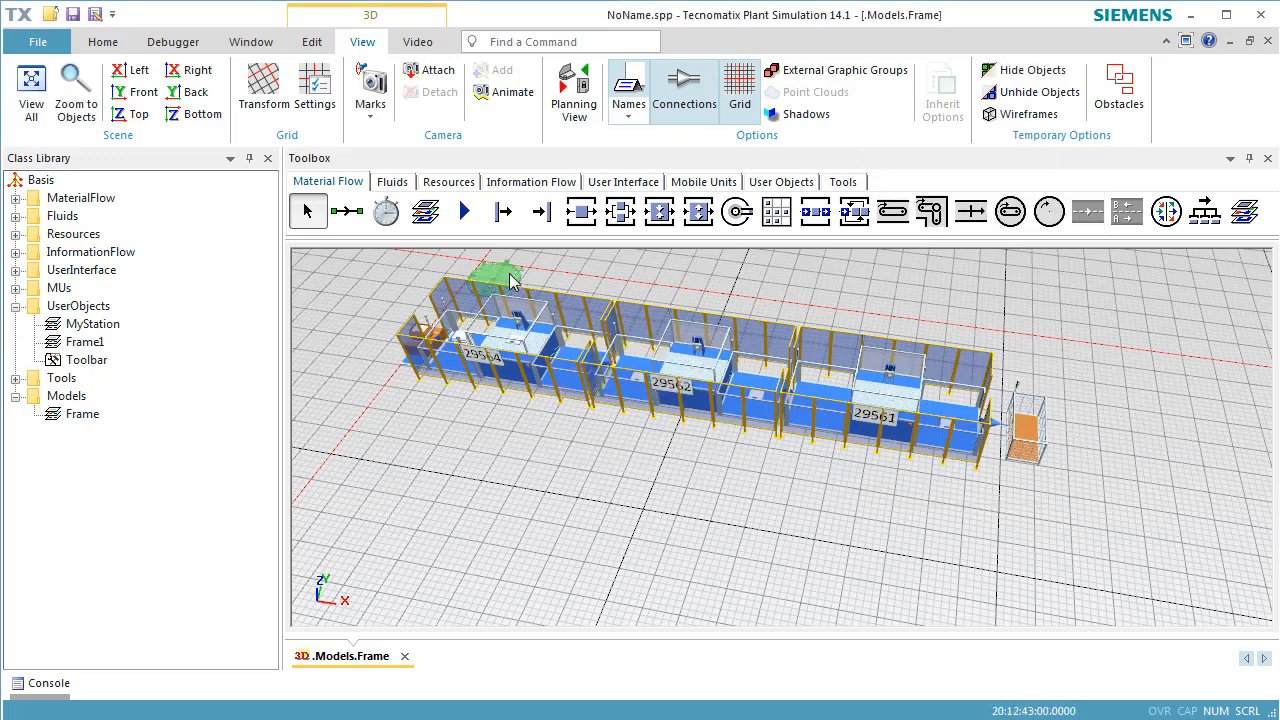
left_click(576, 450)
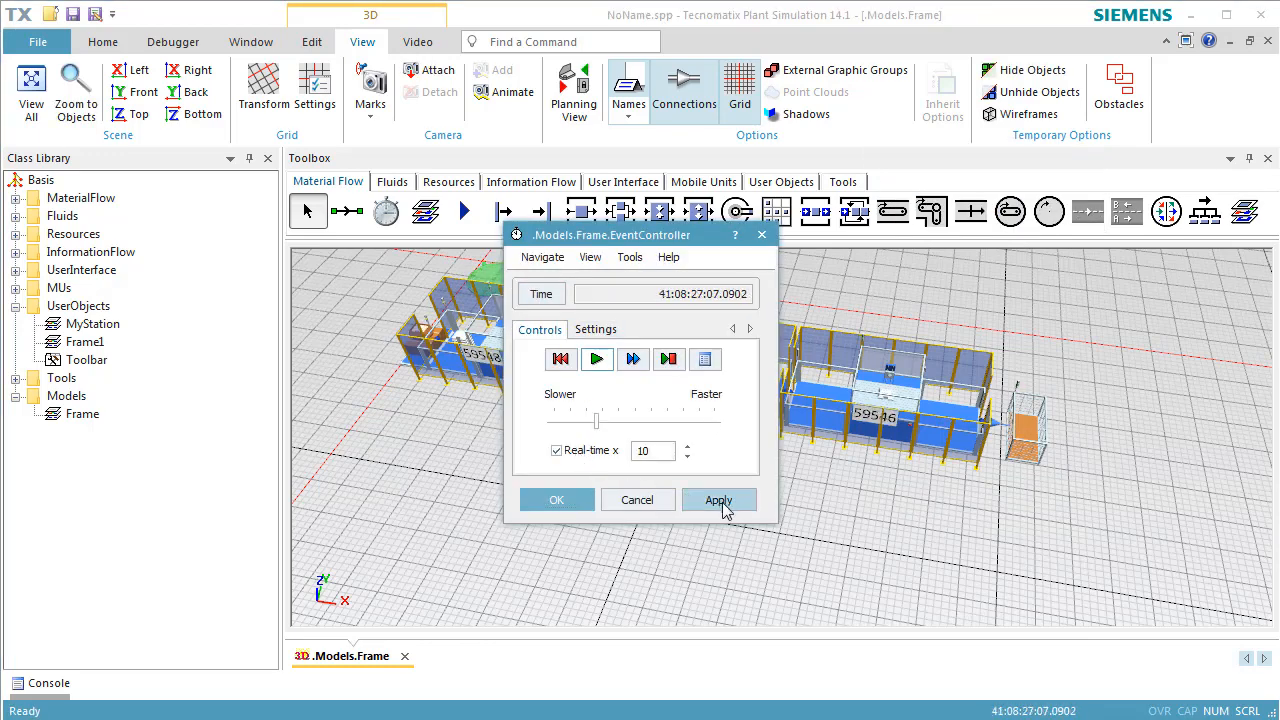
left_click(718, 500)
left_click(584, 499)
left_click(653, 528)
middle_click_drag(686, 531, 712, 534)
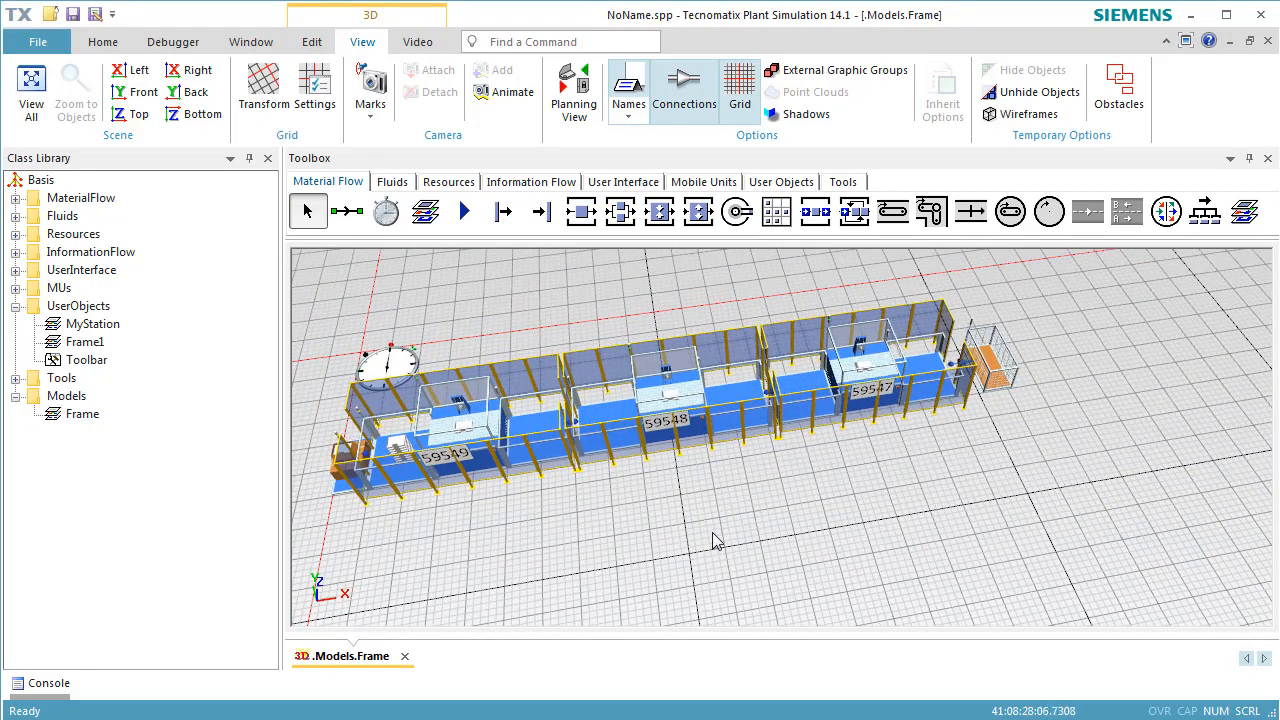